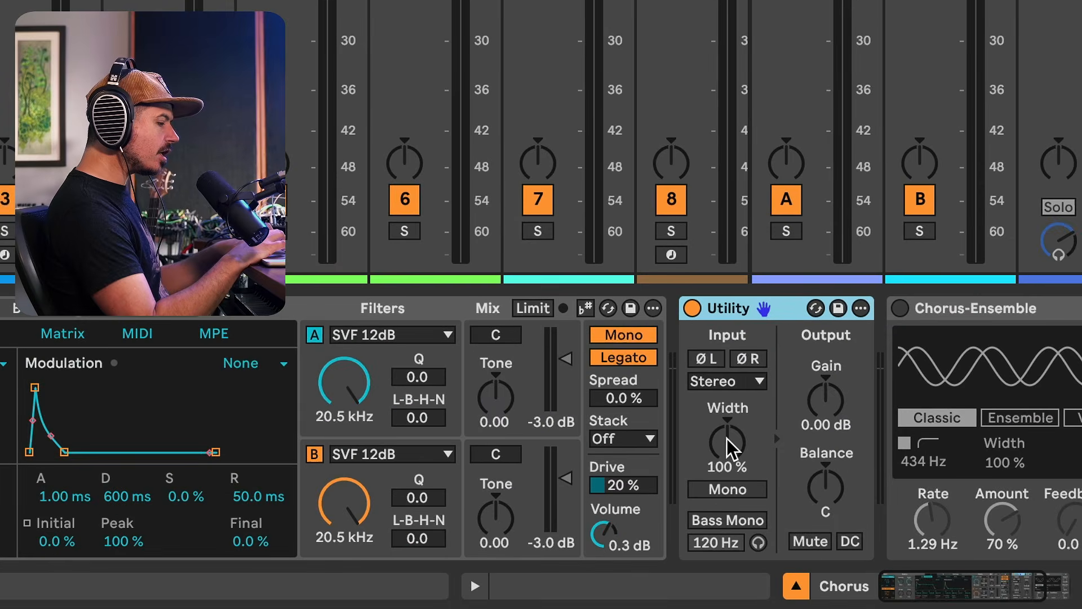
Step: Switch the Utility's Width control to Mid/Side Mode, try its full mid and full side extremes, and reset it to 0
right_click(726, 438)
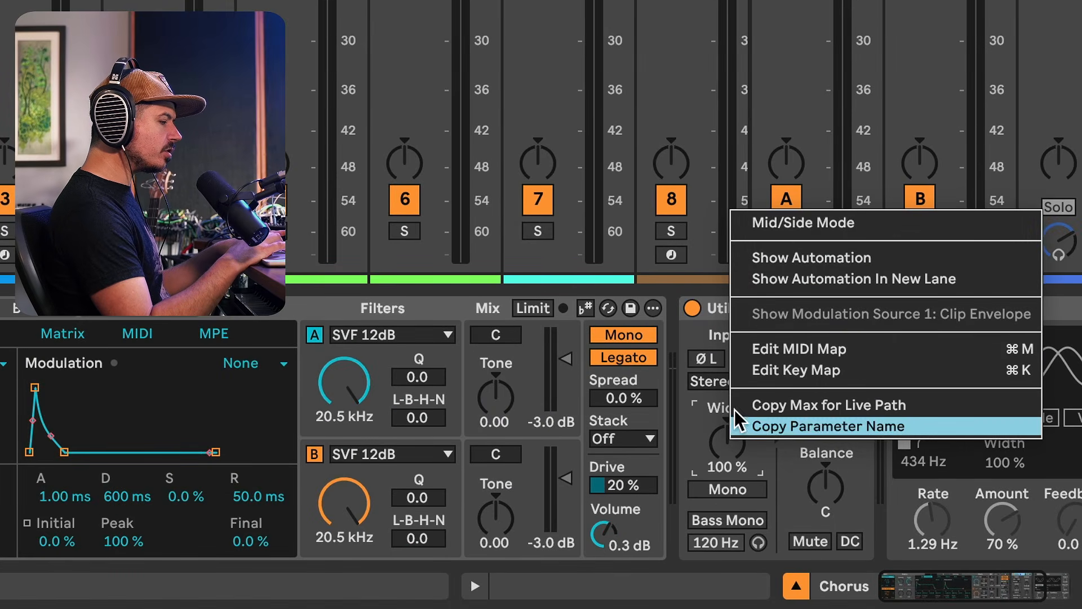
left_click(764, 222)
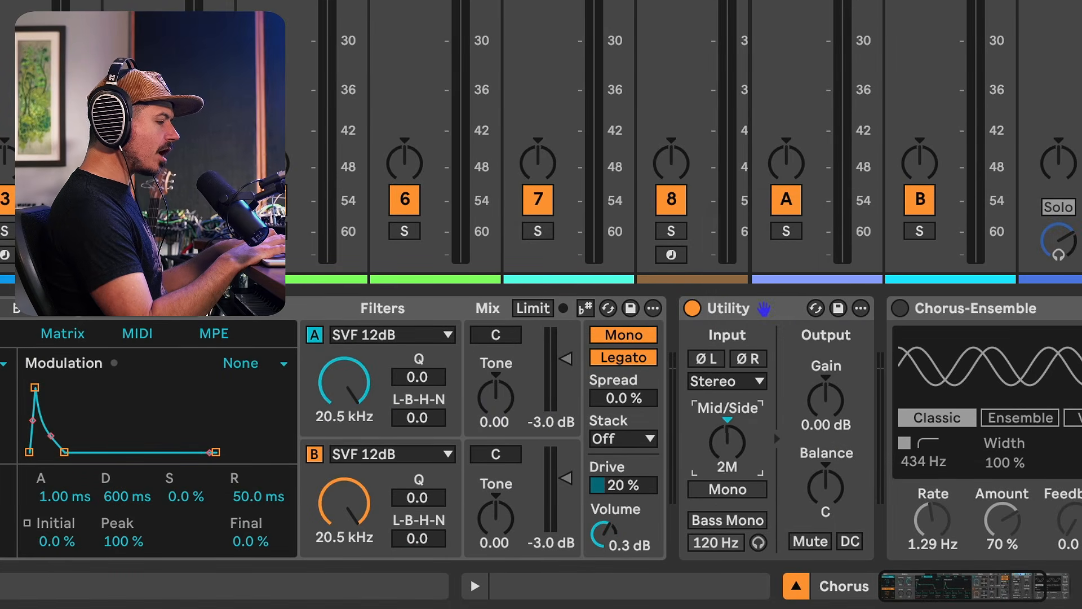
left_click_drag(729, 440, 729, 417)
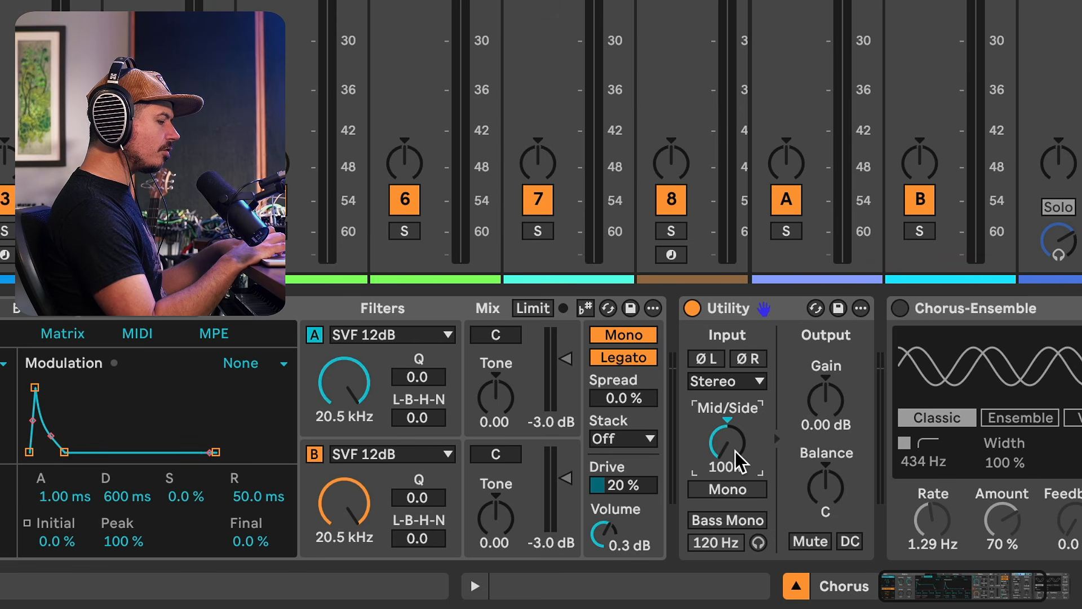
left_click_drag(738, 462, 768, 472)
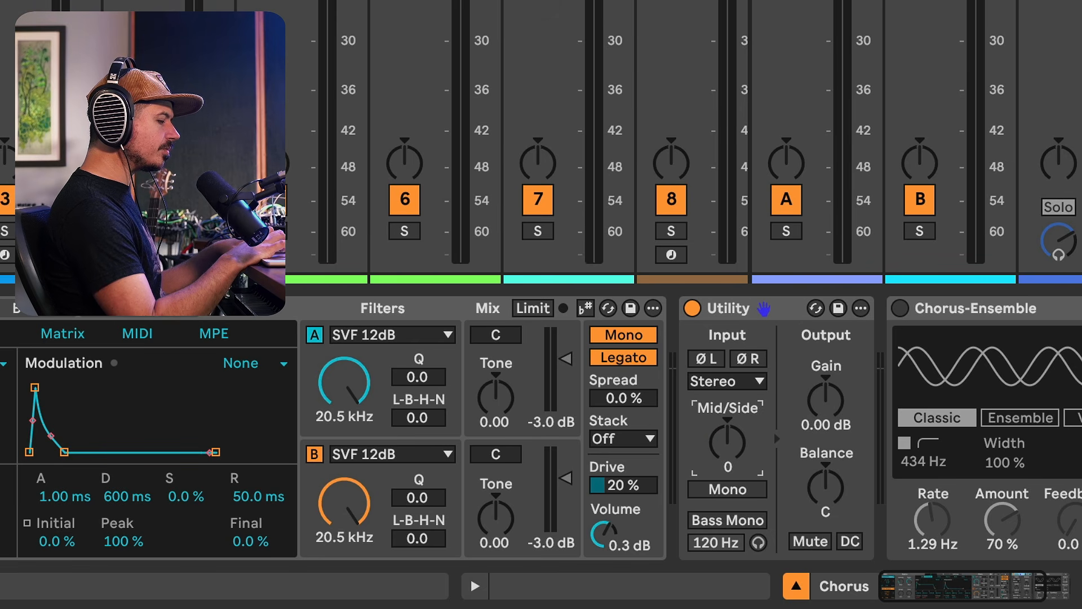
left_click_drag(731, 435, 731, 491)
double_click(732, 435)
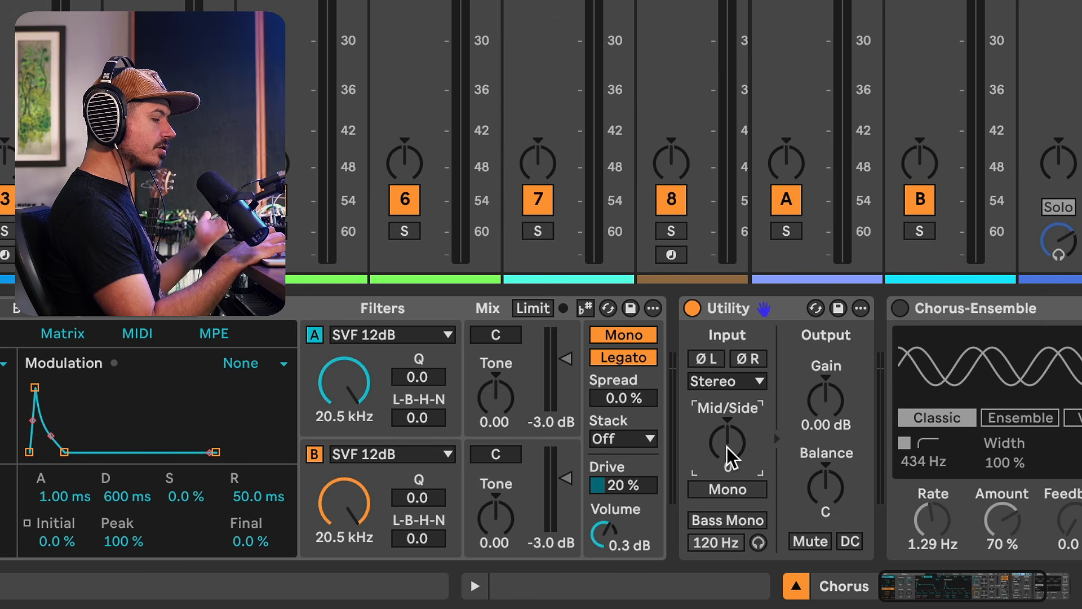
left_click_drag(727, 448, 727, 393)
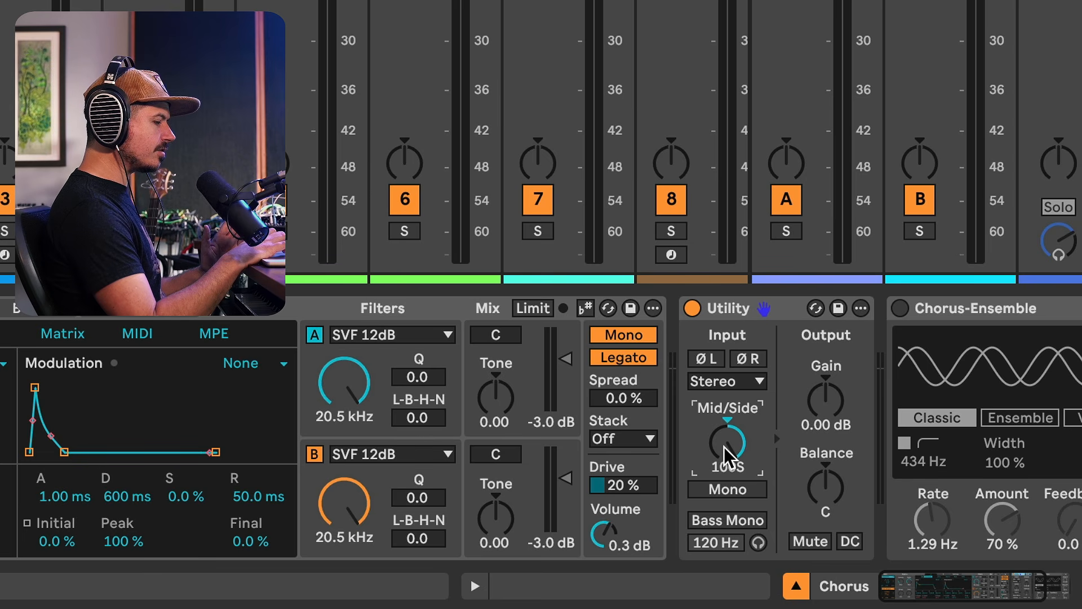
double_click(726, 448)
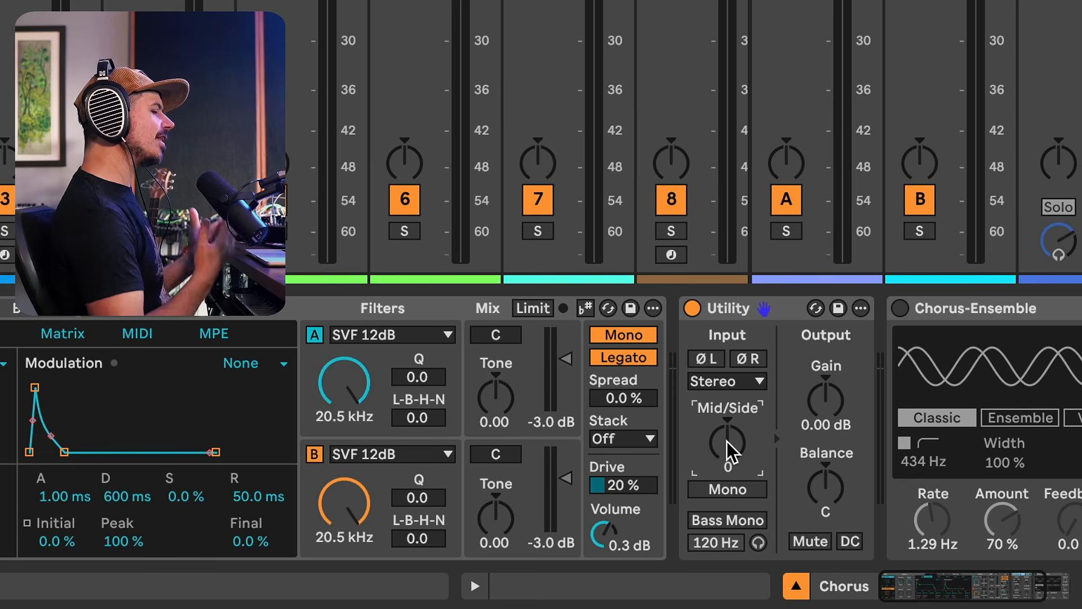
Step: Move the Utility device after Chorus-Ensemble in the chain and turn Chorus-Ensemble on
scroll(699, 439, "right", 5)
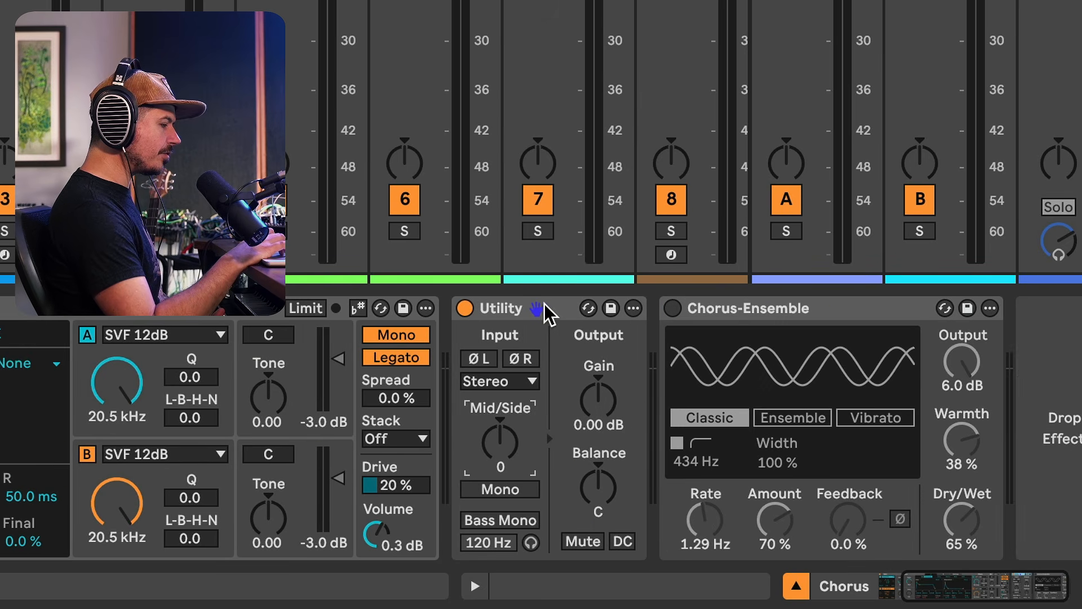
left_click_drag(524, 308, 709, 338)
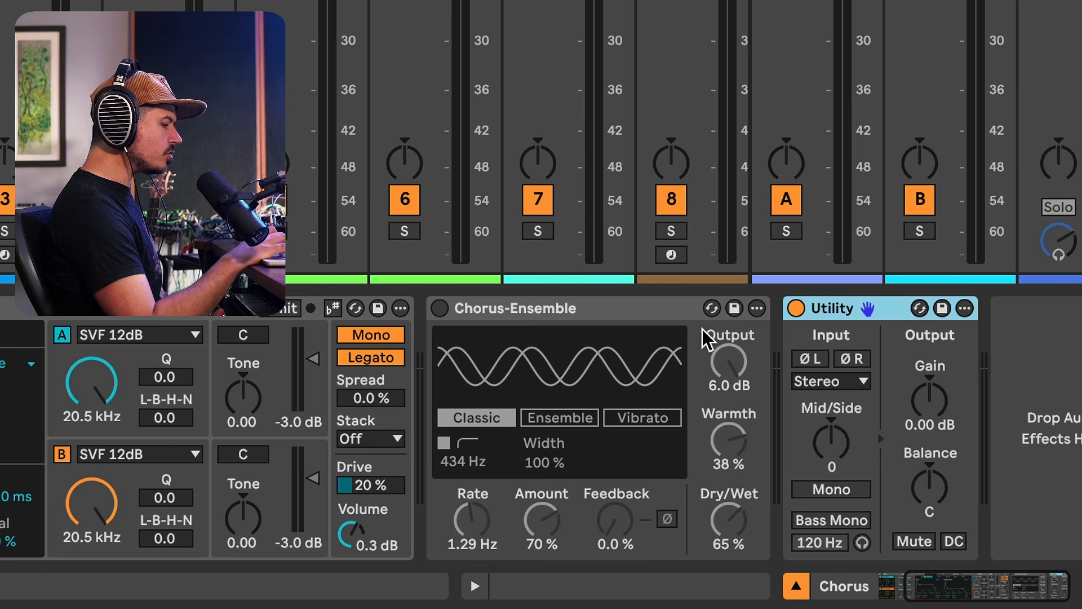
left_click(439, 309)
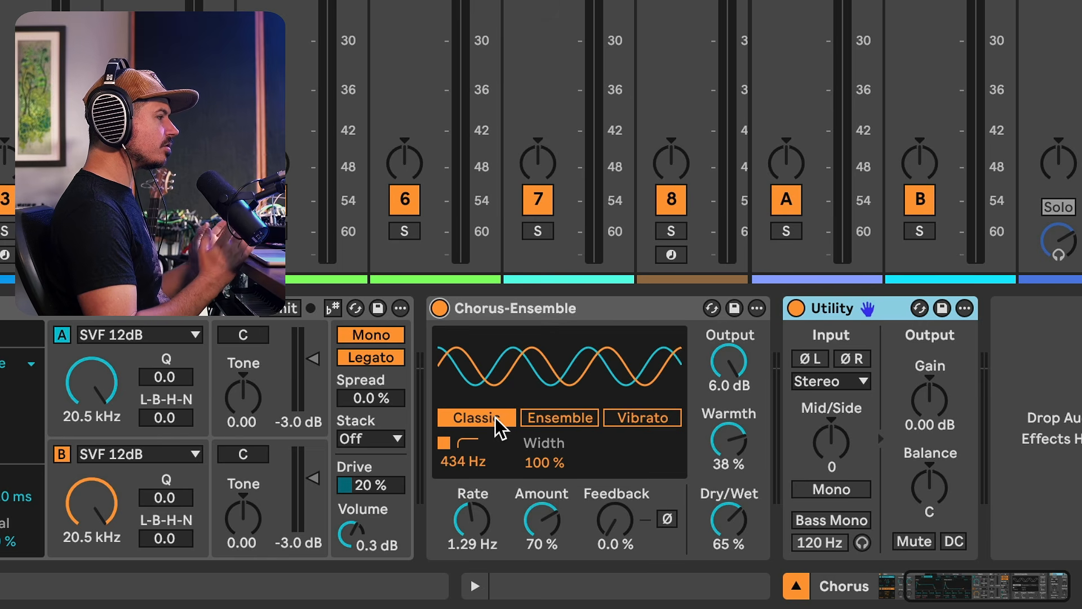
Step: Bypass and re-enable Chorus-Ensemble twice to compare the dry and chorused sound and the track level
left_click(439, 308)
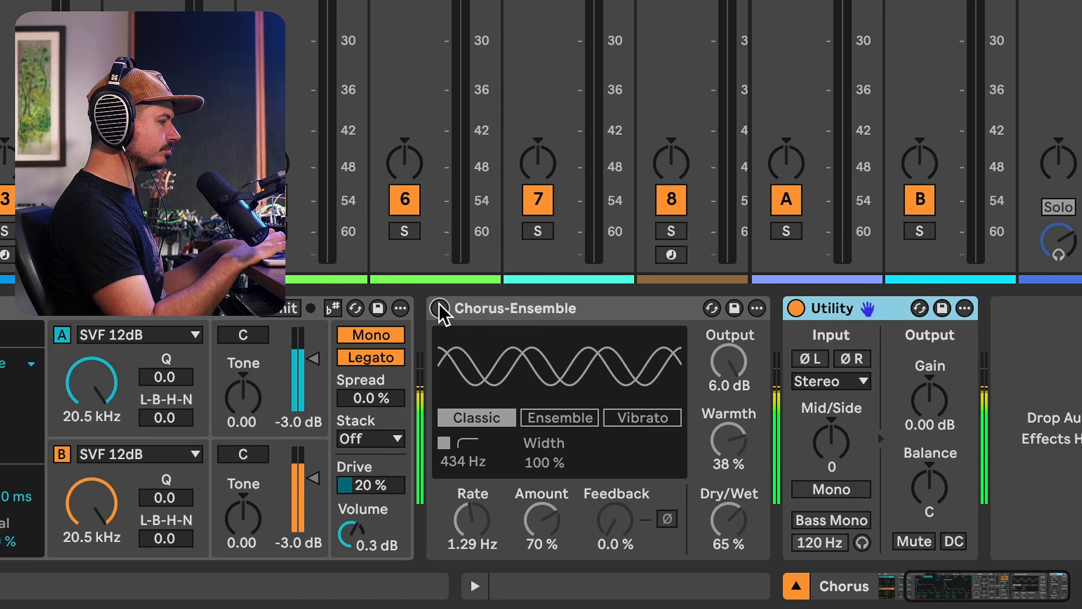
left_click(439, 309)
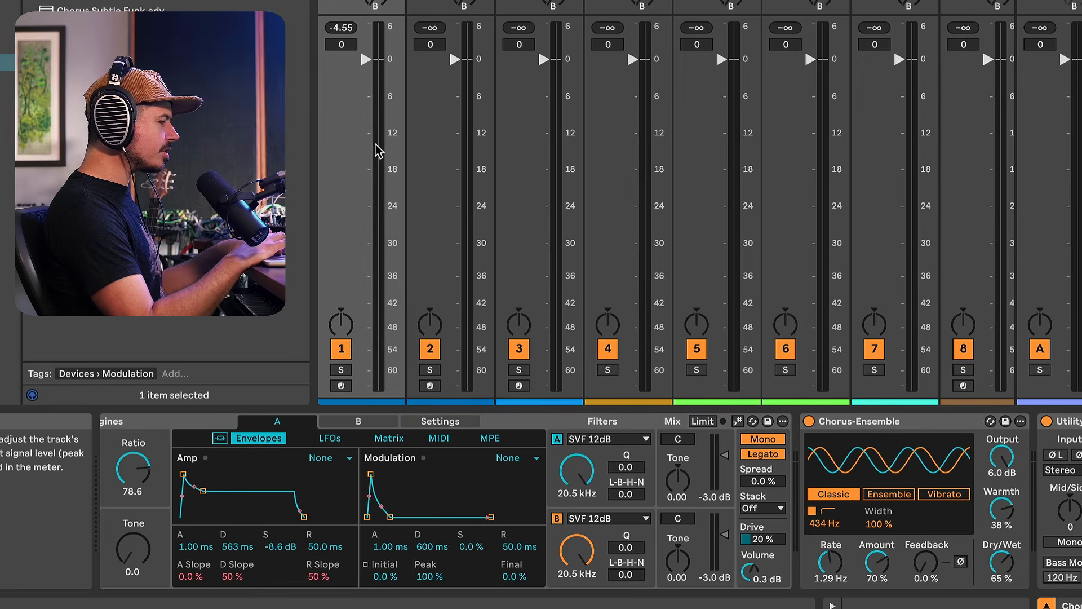
left_click(808, 422)
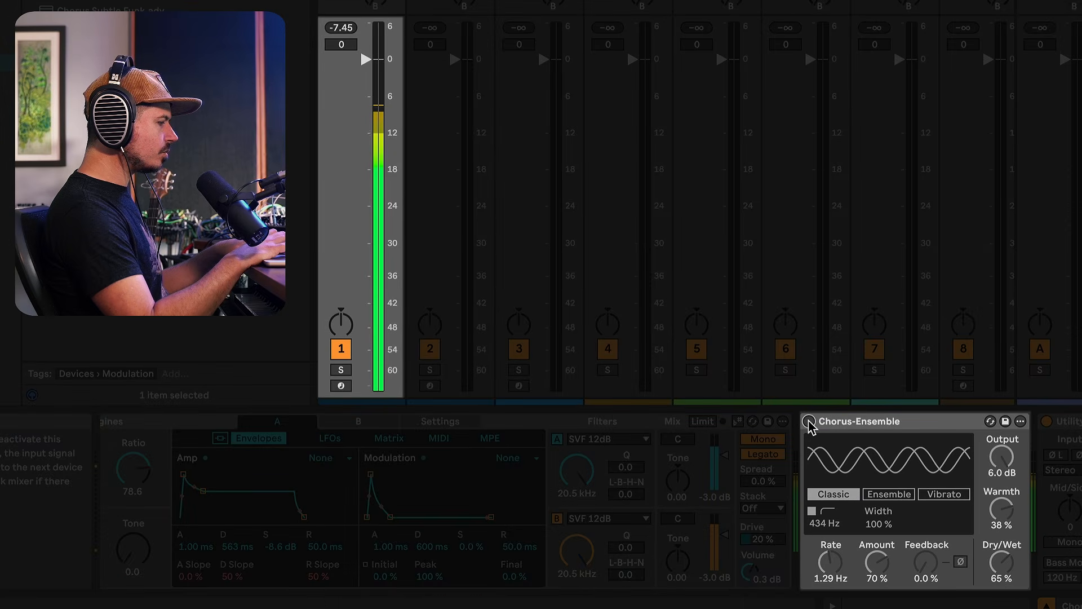
left_click(808, 422)
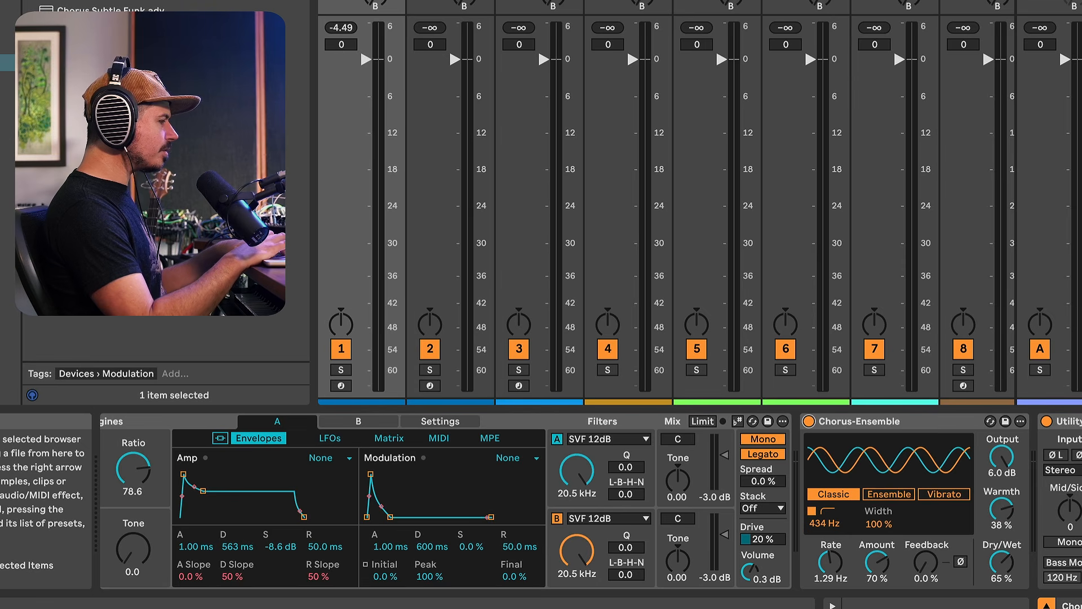
Step: Replace the Chorus-Ensemble preset with the default Chorus-Ensemble device and enable its high-pass filter
left_click_drag(95, 4, 879, 428)
left_click(869, 422)
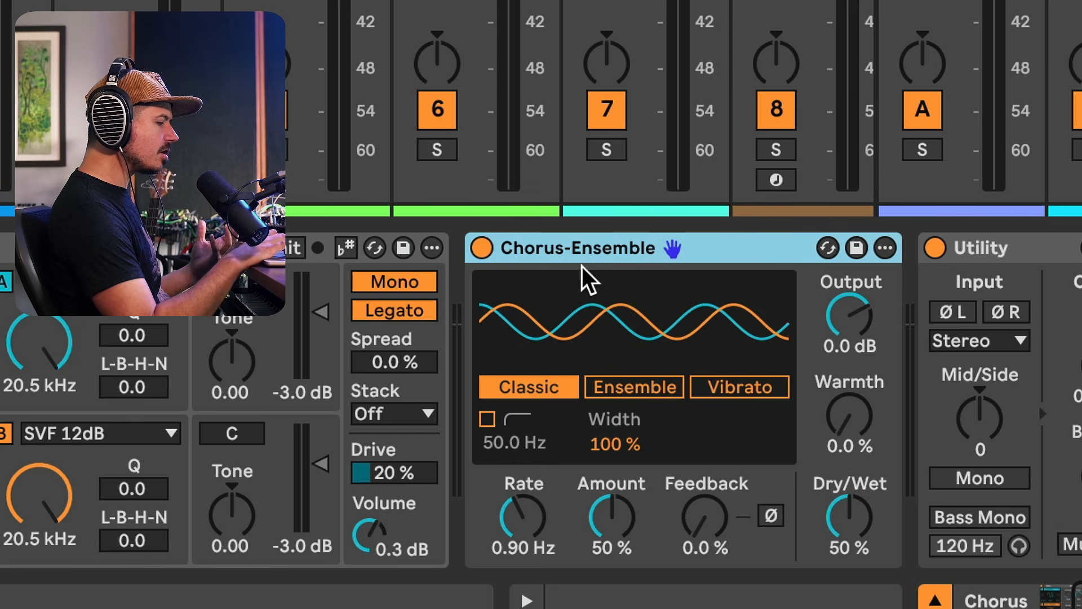
left_click(487, 419)
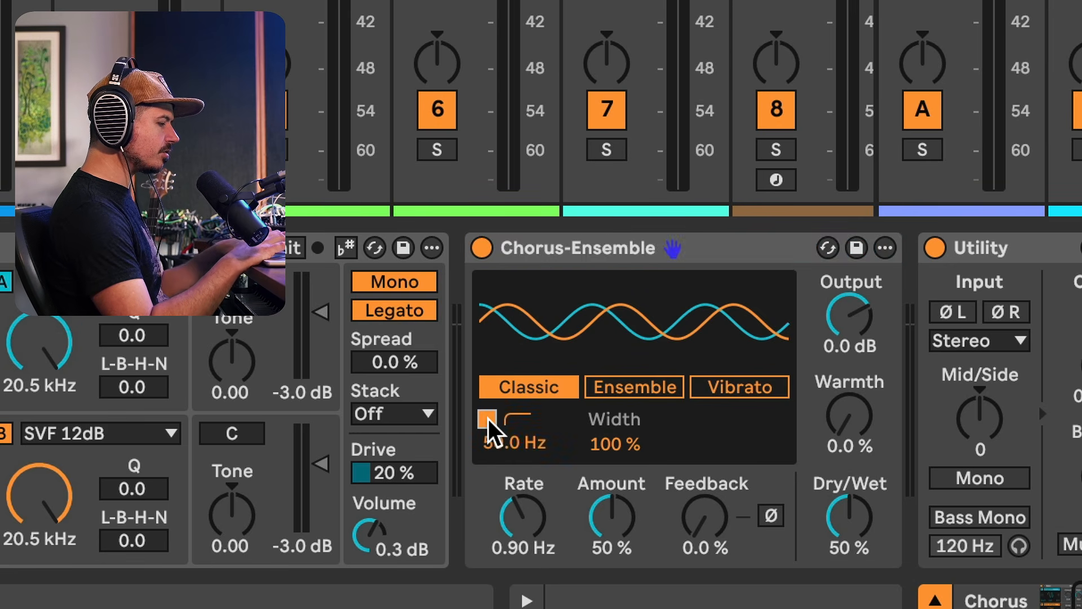
Step: Set Chorus-Ensemble's Dry/Wet to 100 % and its high-pass frequency to 325 Hz
left_click(496, 443)
left_click_drag(496, 442, 496, 408)
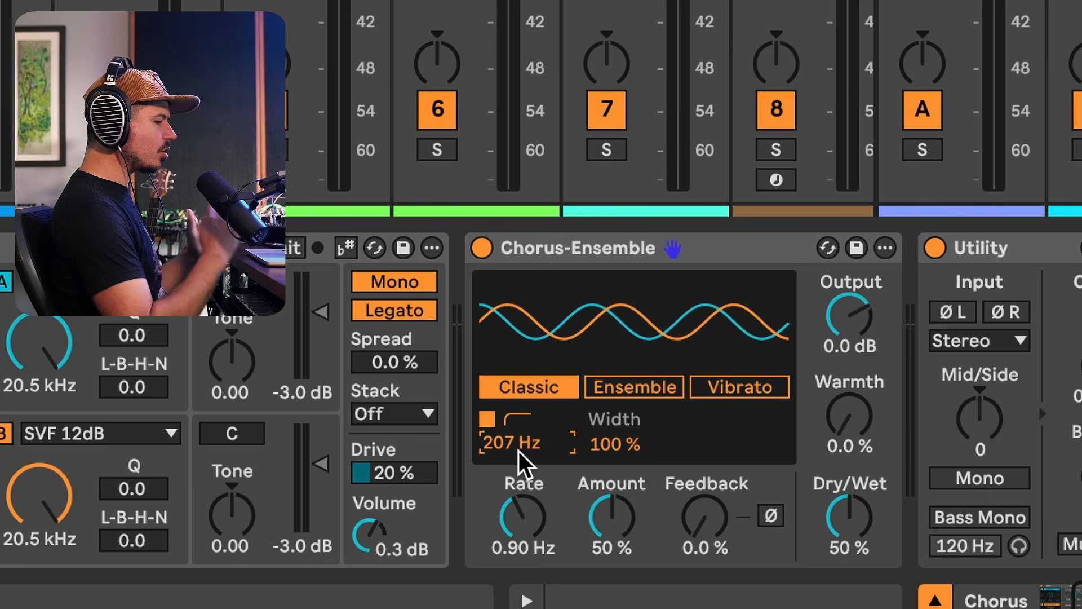
left_click_drag(519, 451, 518, 496)
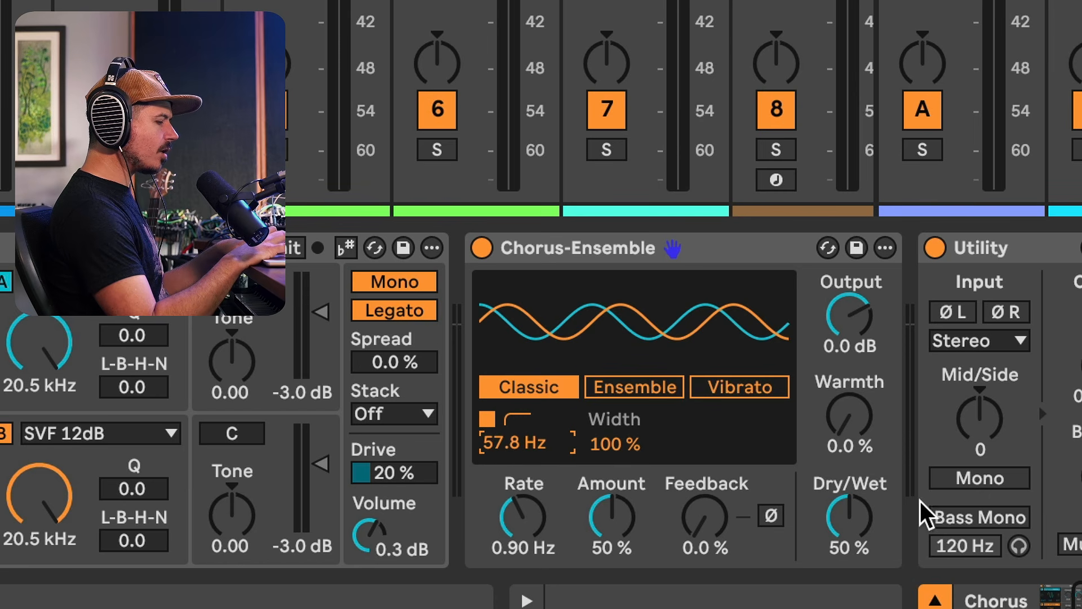
left_click_drag(855, 537, 855, 481)
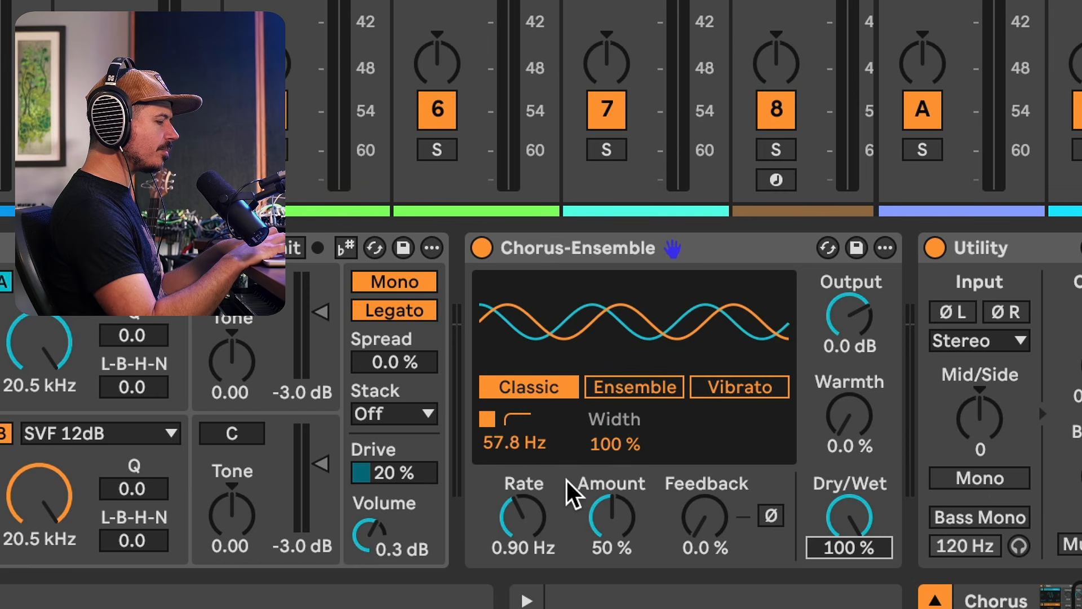
left_click(516, 443)
left_click_drag(516, 442, 515, 384)
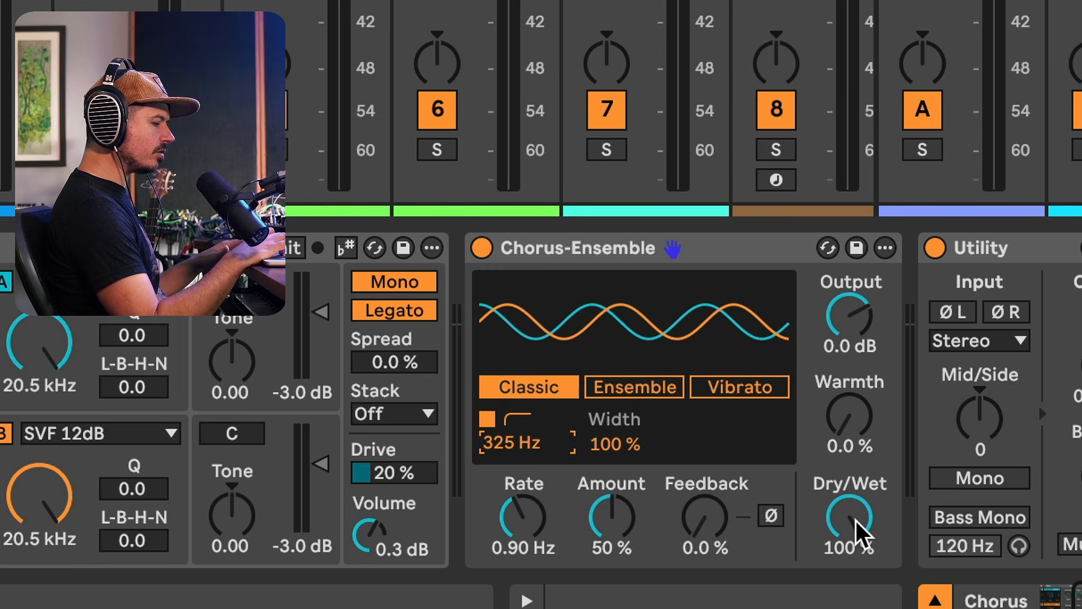
Step: Set Chorus-Ensemble's Dry/Wet to 48 % and raise its Output to 4.7 dB
mouse_move(862, 526)
left_mouse_down()
mouse_move(862, 555)
mouse_move(863, 526)
mouse_move(849, 524)
mouse_move(848, 537)
left_mouse_up()
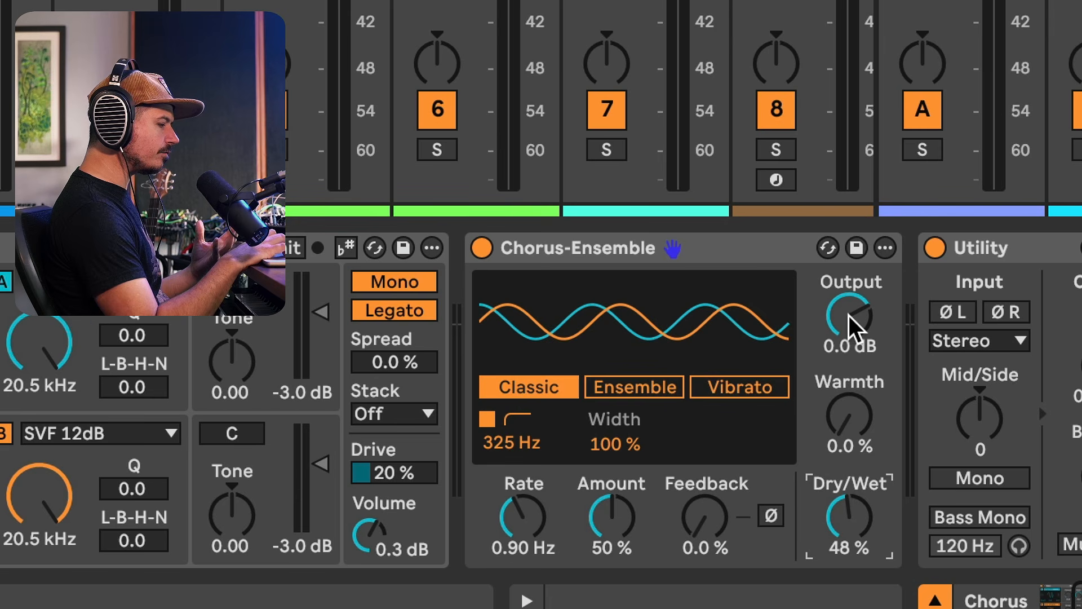
left_click(851, 329)
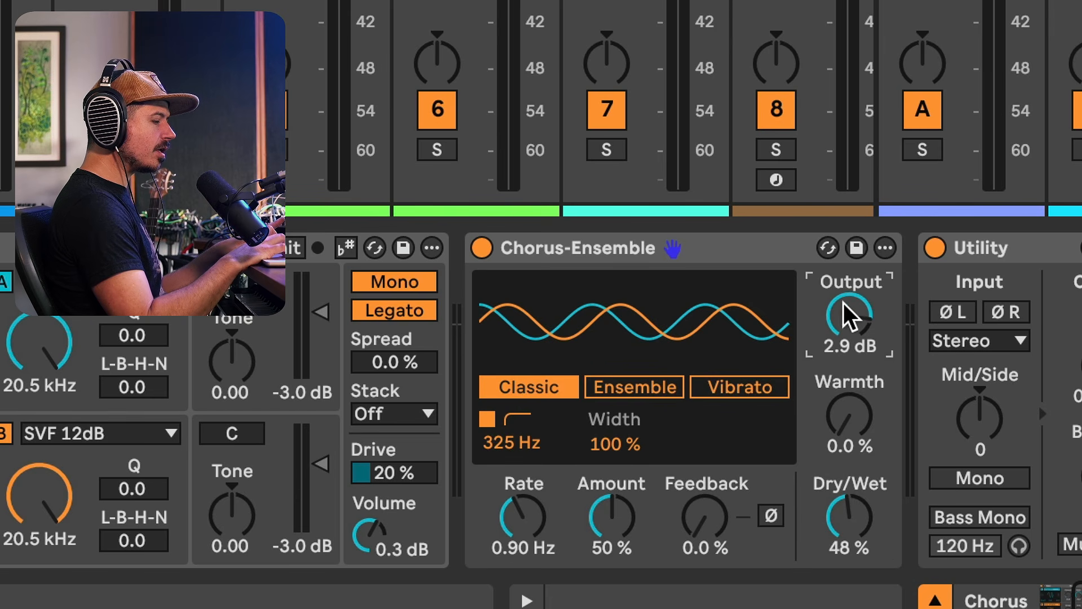
mouse_move(862, 305)
left_mouse_down()
mouse_move(862, 321)
mouse_move(862, 296)
left_mouse_up()
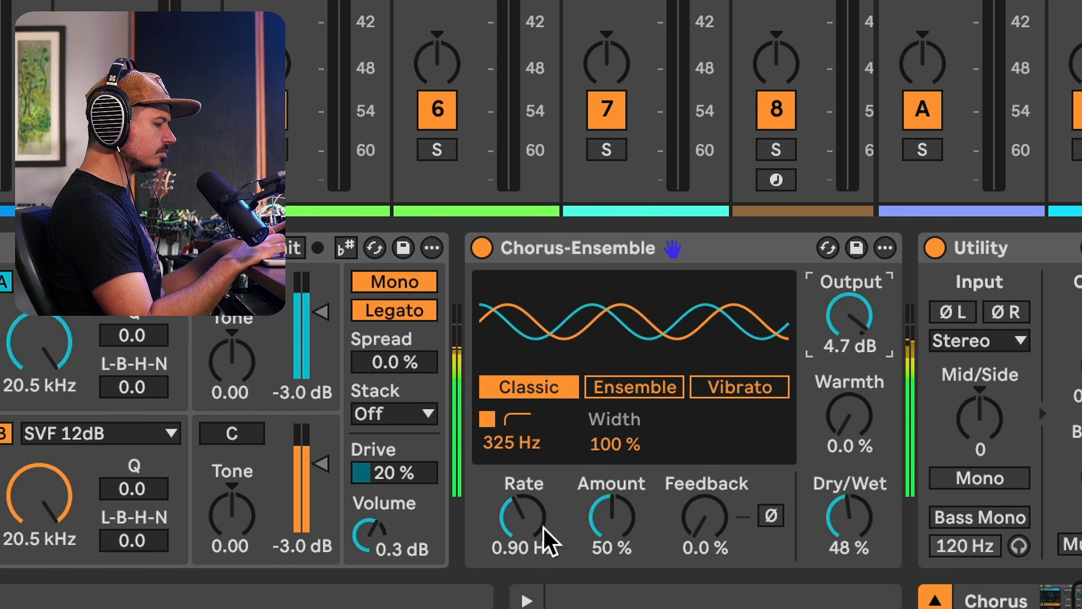
Step: Set Chorus-Ensemble's Rate to 1.36 Hz and Amount to 67 %, comparing the sound with the device bypassed and active
left_click_drag(544, 510, 543, 509)
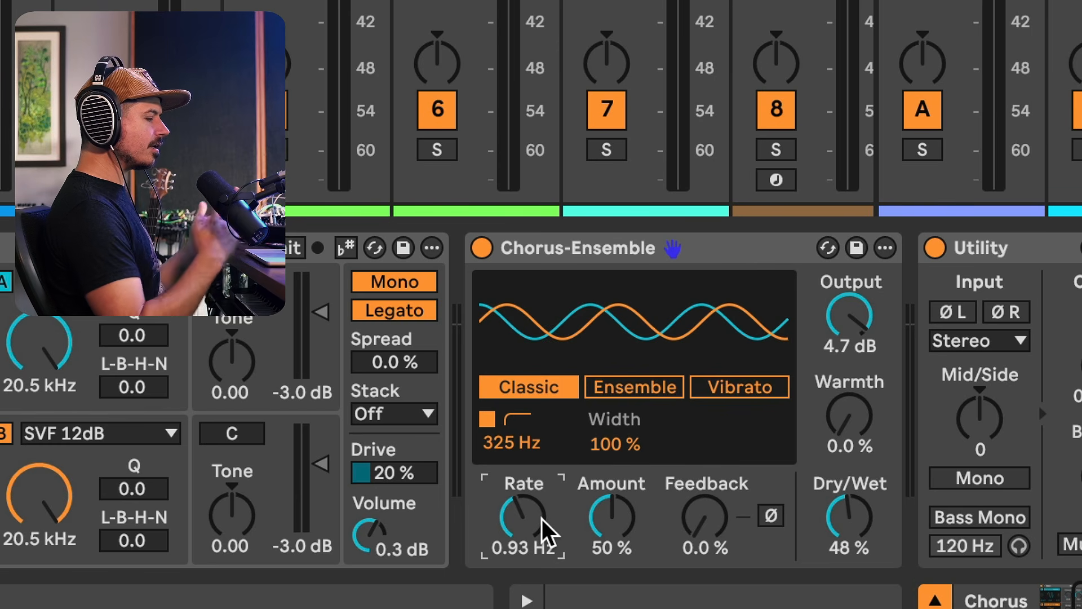
left_click_drag(530, 513, 530, 499)
left_click_drag(612, 516, 612, 496)
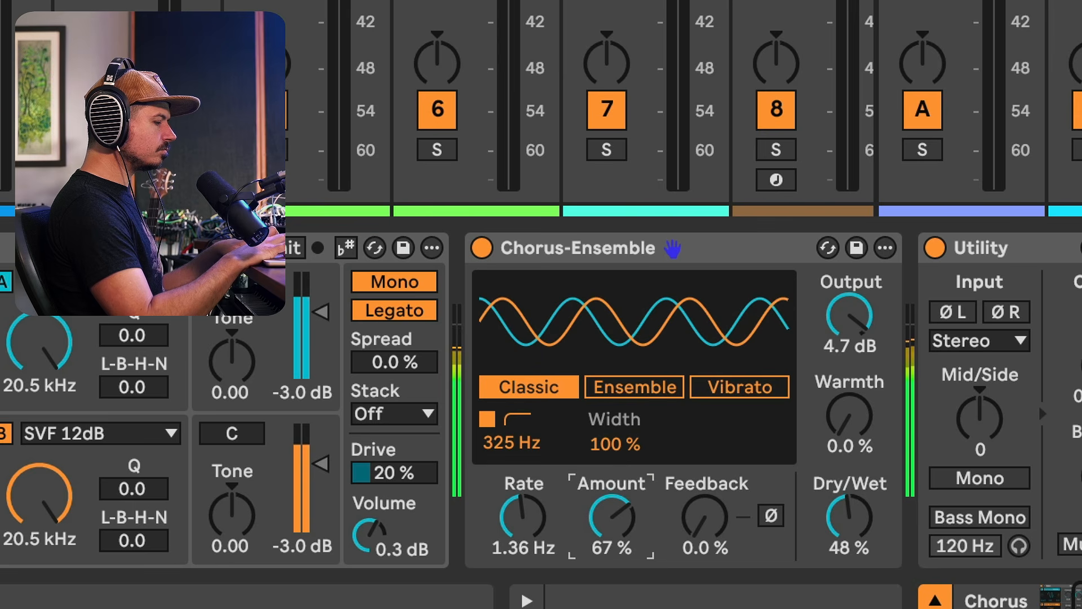
left_click(481, 248)
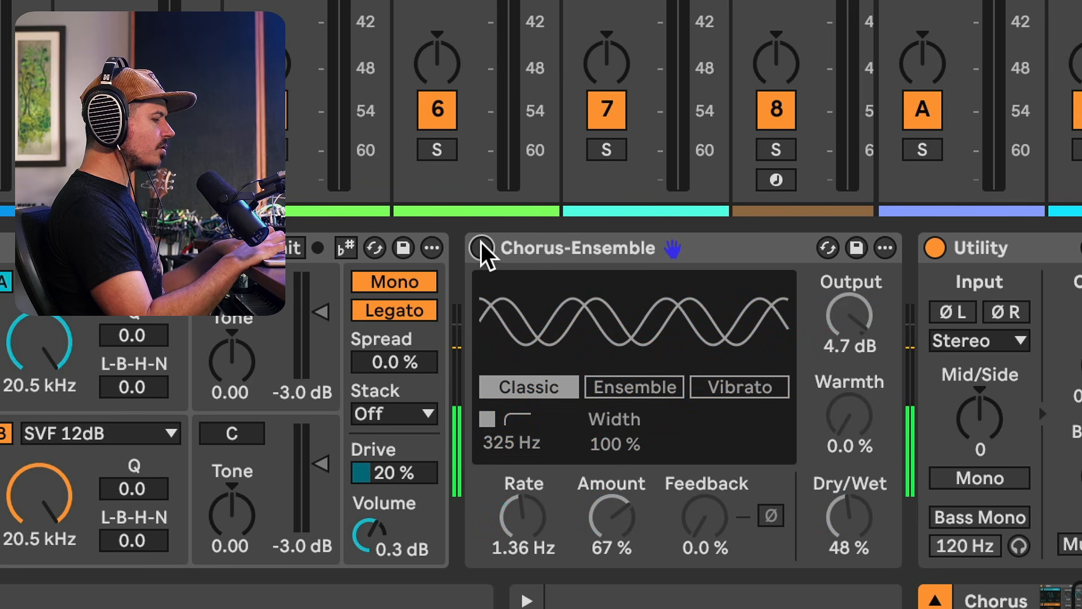
left_click(481, 248)
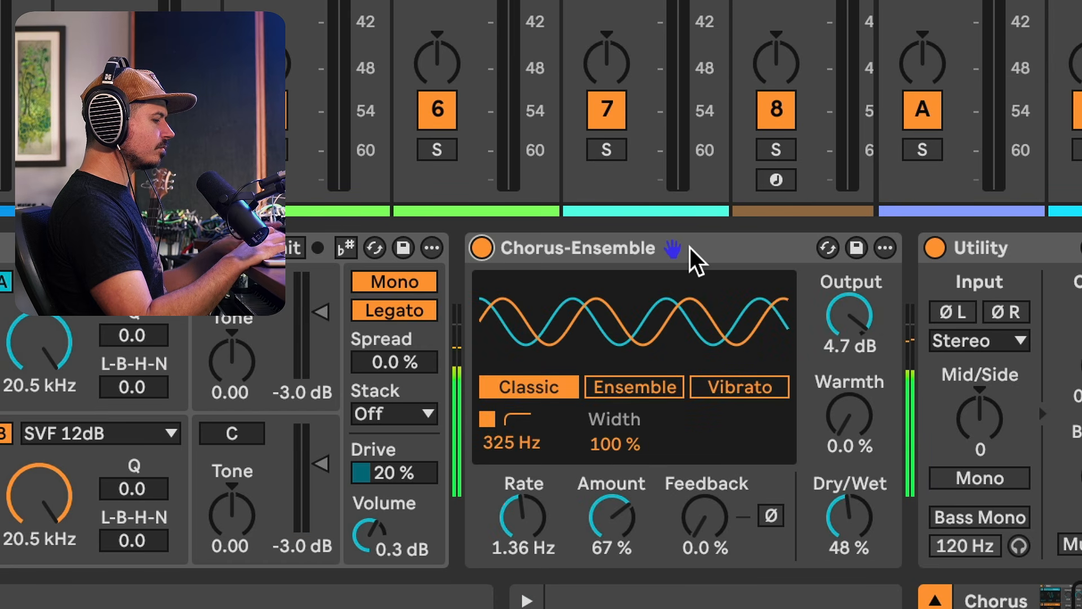
Step: Select the Bias Offset track and play its clip from bar 3, stopping playback near the clip's end
left_click(831, 68)
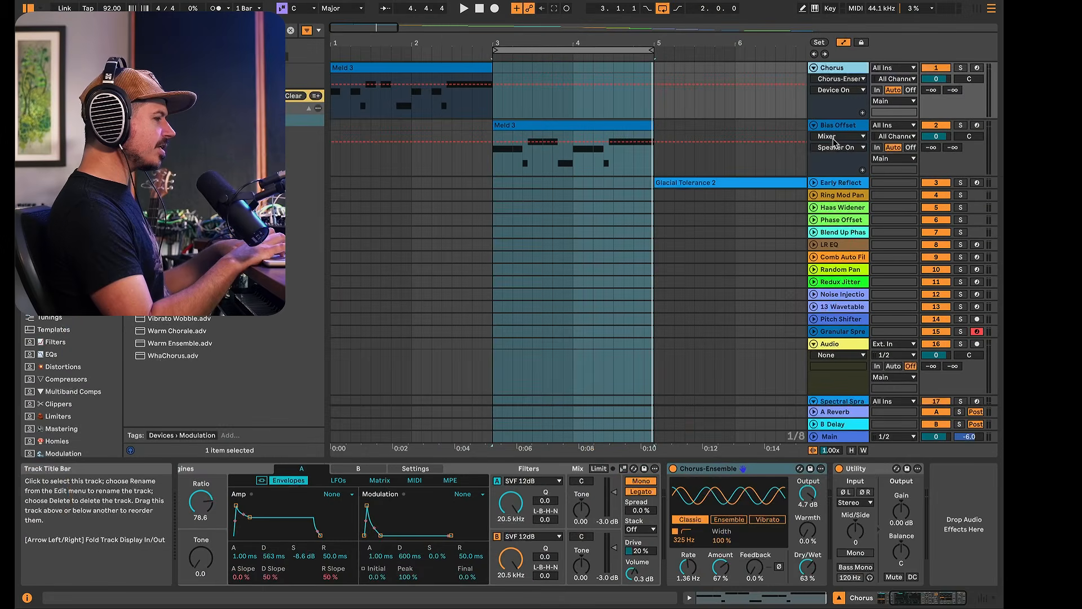
left_click(838, 125)
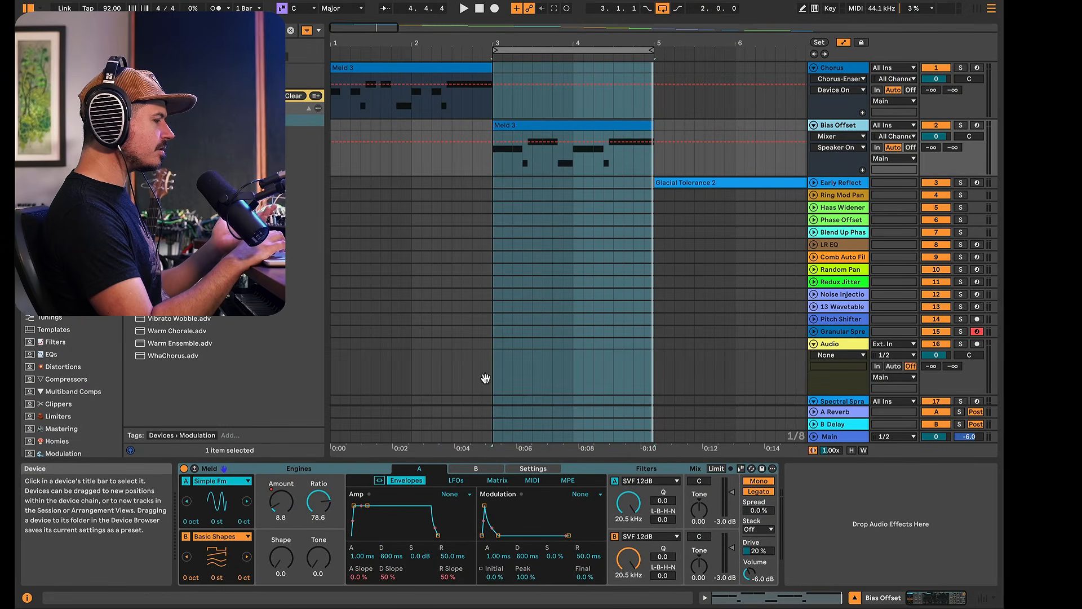
left_click(491, 164)
key("space")
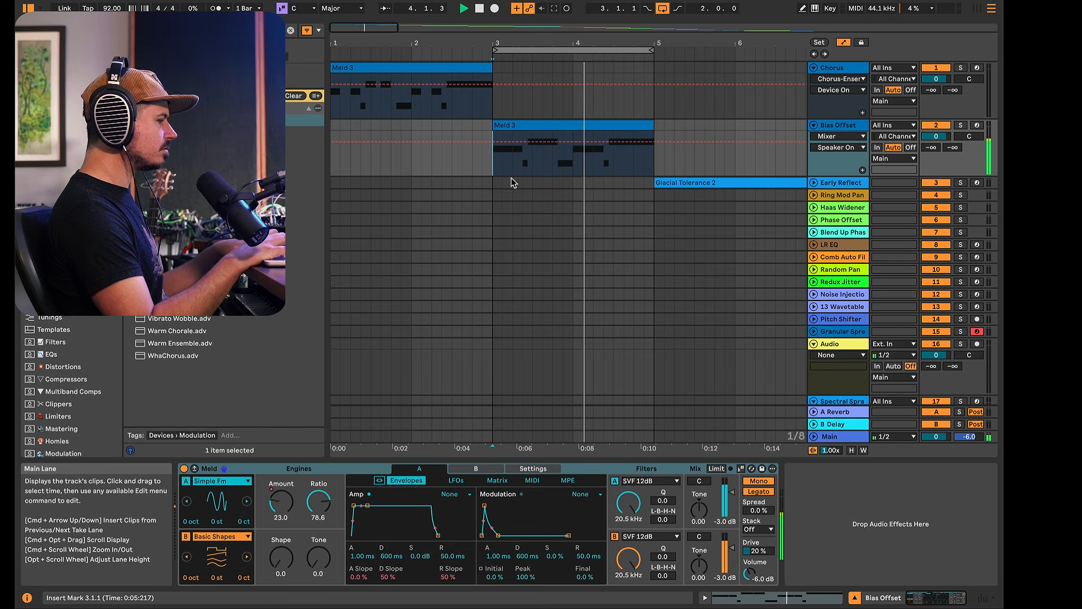
key("space")
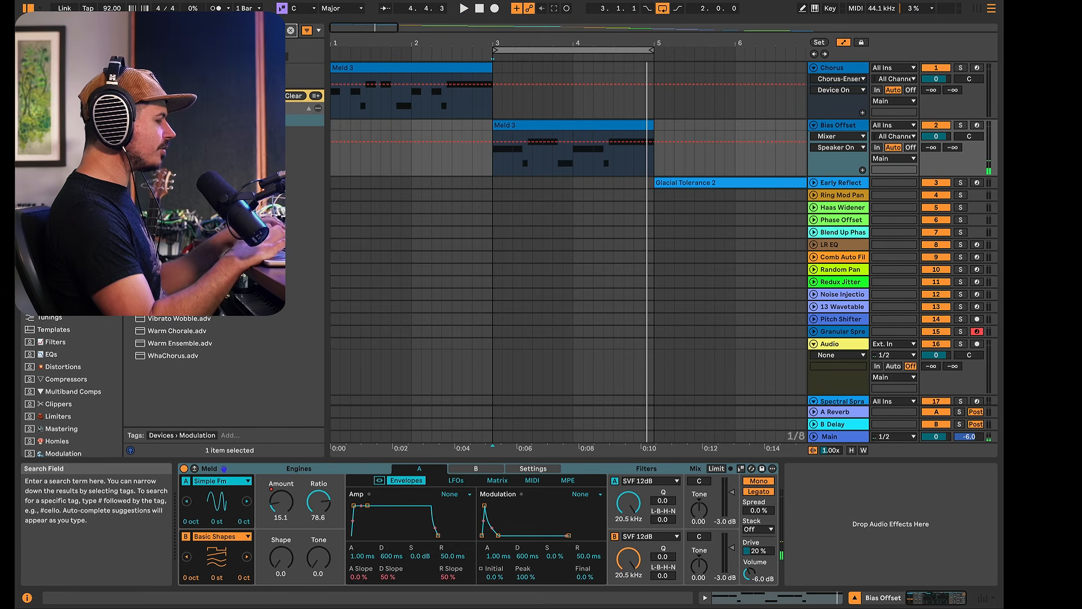
Step: Search the browser for "roar" and add the default Roar device after Meld on the Bias Offset track
left_click(248, 30)
type("roar")
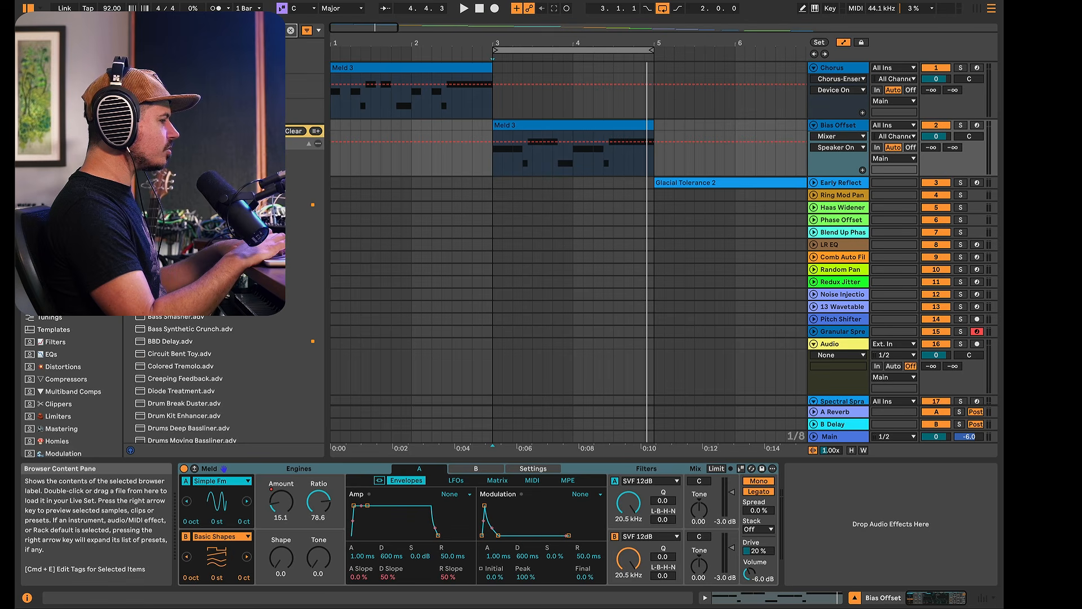
left_click_drag(304, 155, 845, 516)
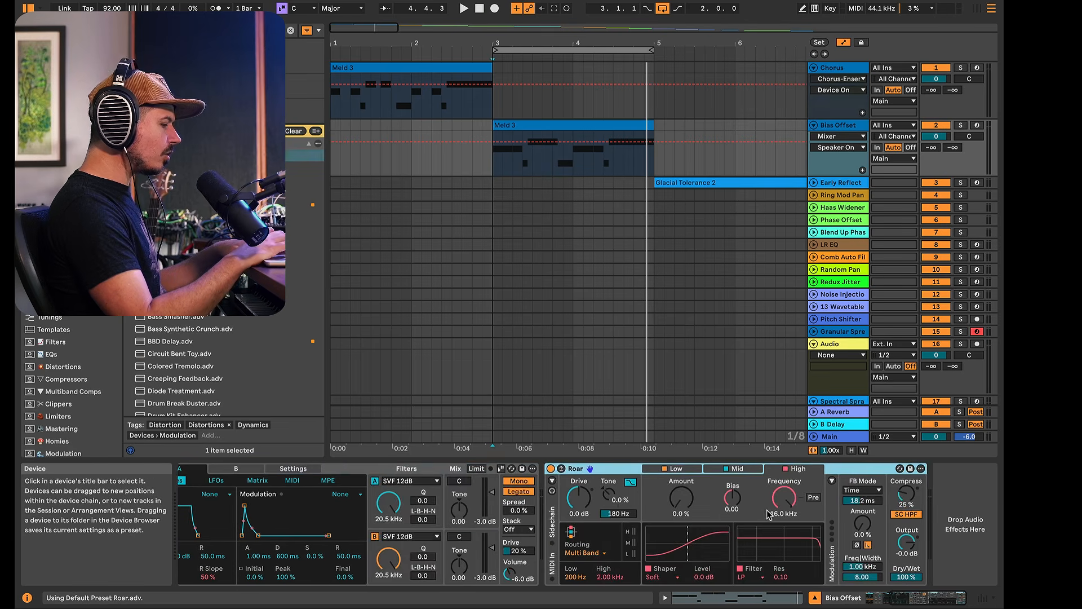
Step: Set Roar's Routing to Single and its Shaper type to Tube Preamp
left_click(584, 552)
left_click(584, 487)
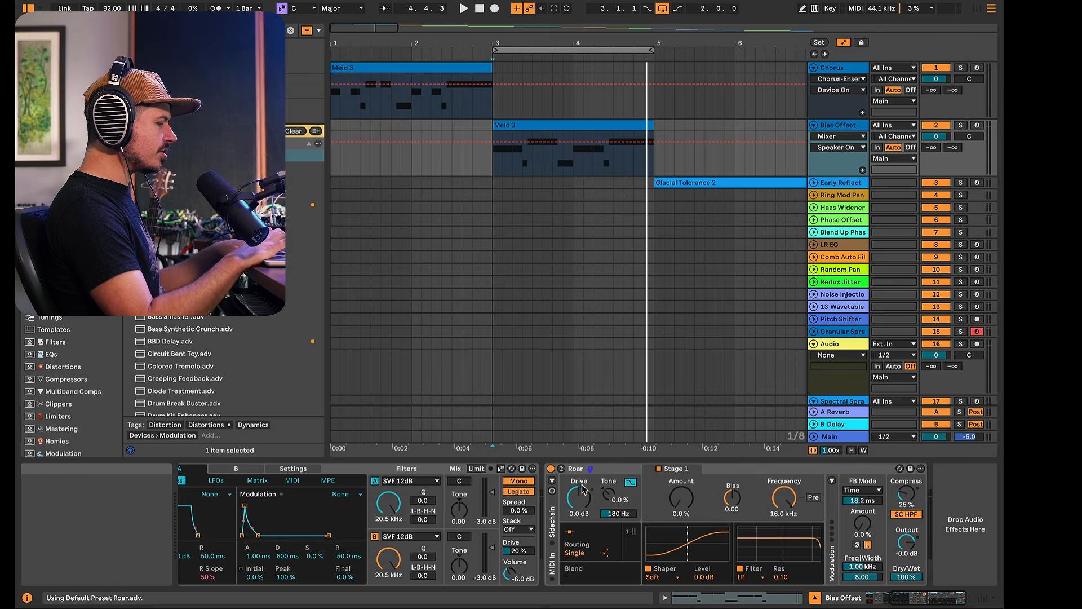
left_click(658, 575)
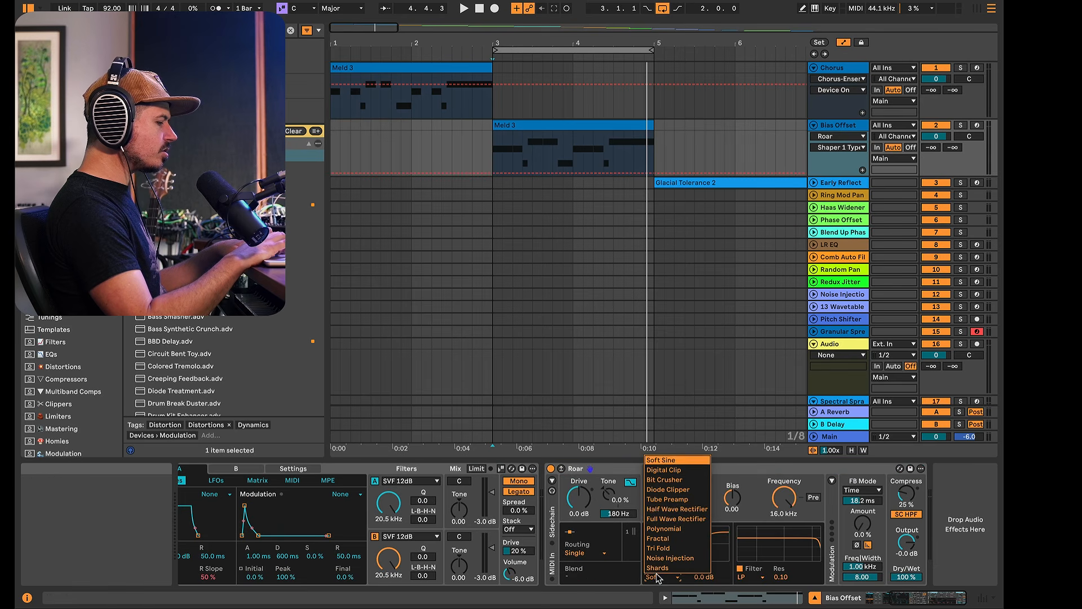
left_click(670, 499)
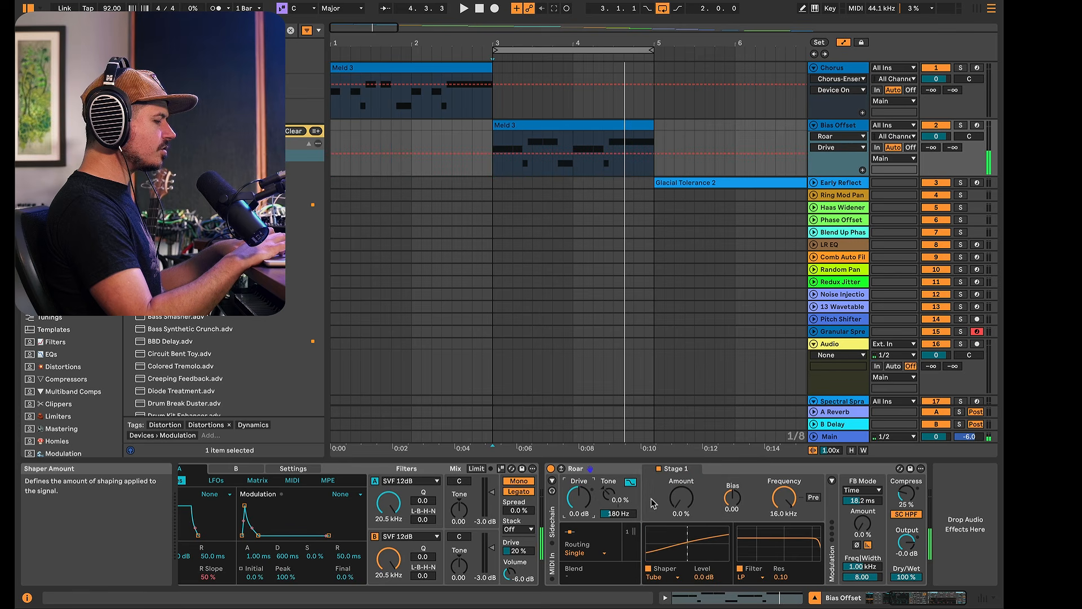
Step: Raise Roar's shaper Amount to 39 % and lower its Output to -6.1 dB while auditioning the clip
left_click_drag(680, 497, 681, 479)
key("space")
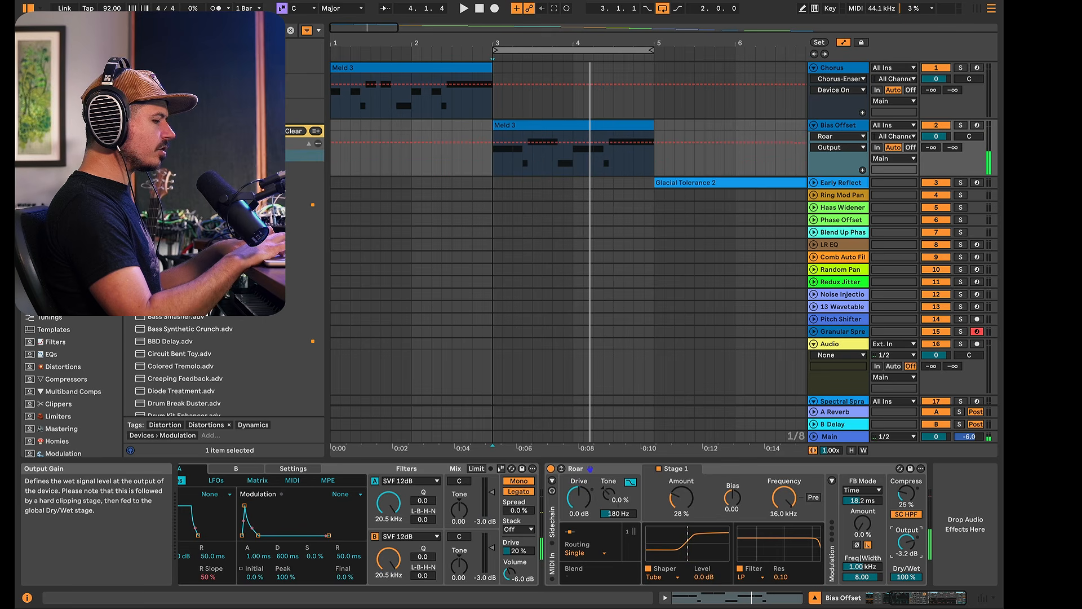
key("space")
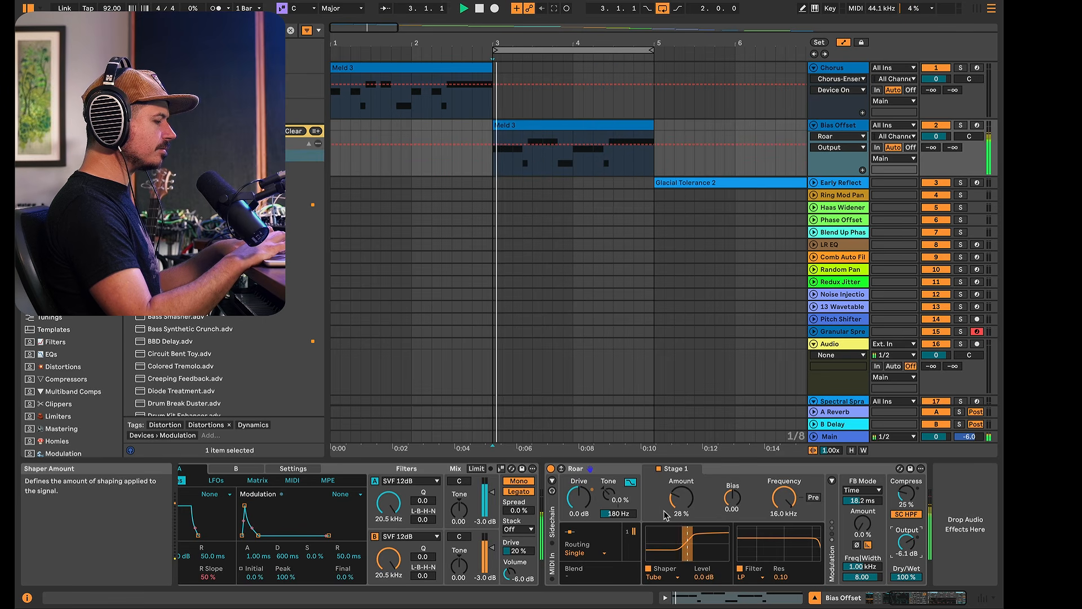
left_click_drag(680, 497, 686, 501)
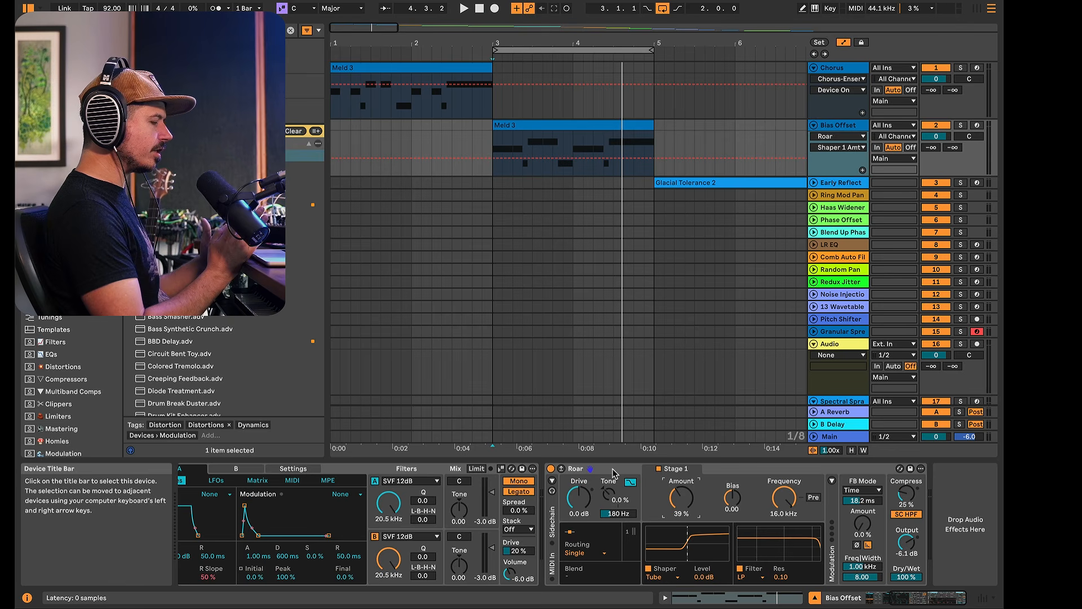
Step: Set Roar's shaper Bias to 0.43 while listening to the clip
left_click(732, 498)
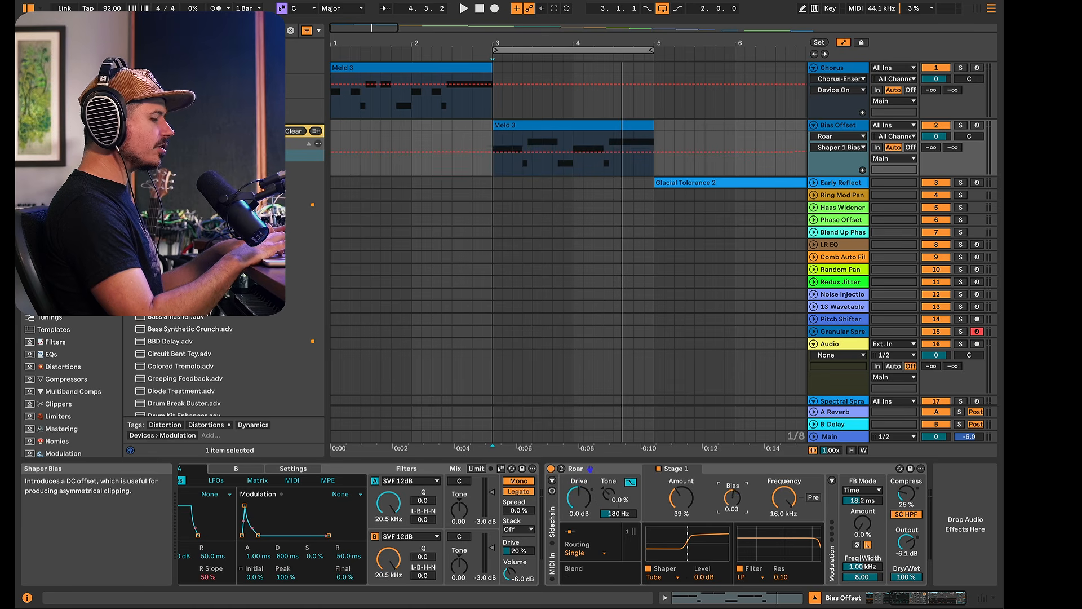
key("space")
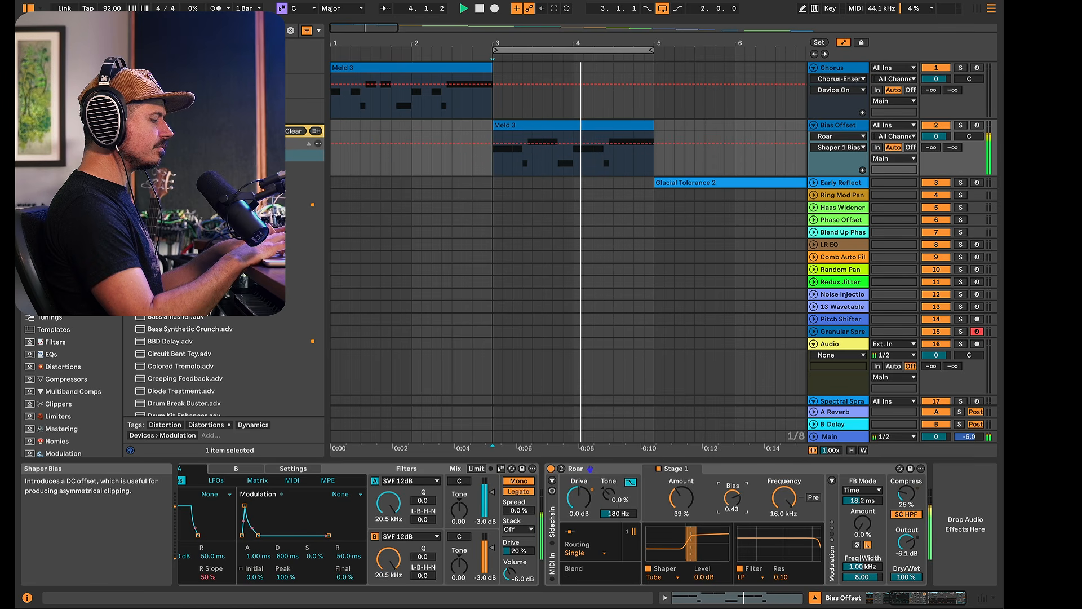
key("space")
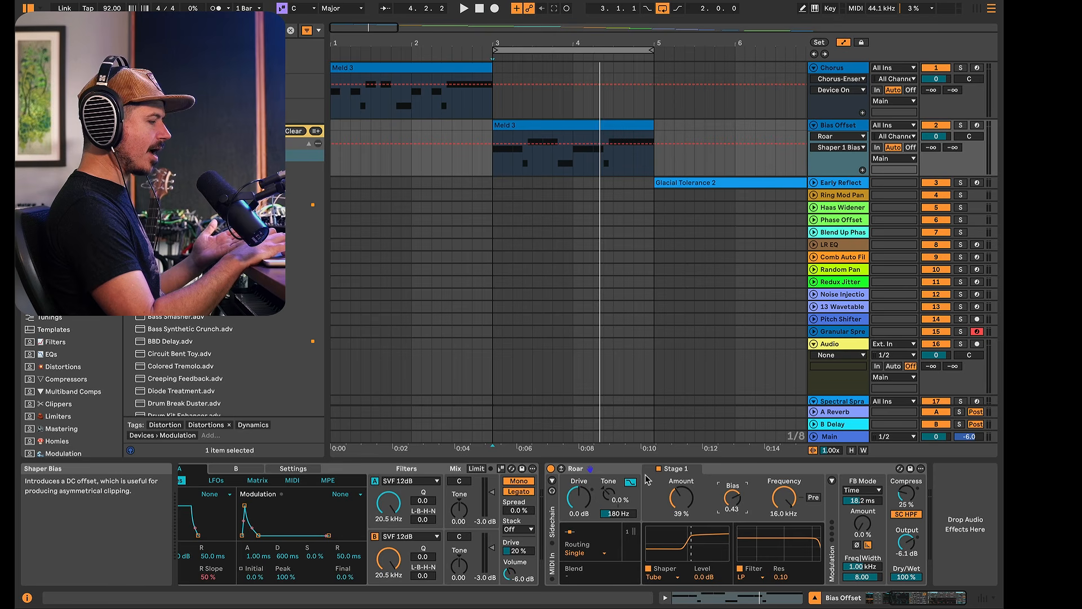
Step: Group Roar into an Audio Effect Rack and show the rack's chain list
right_click(620, 468)
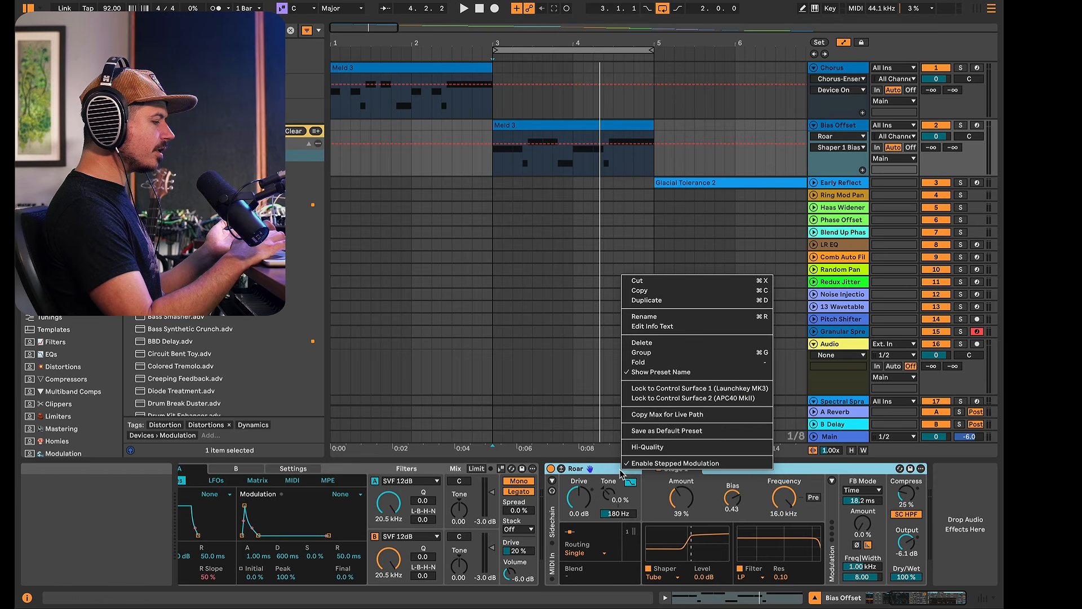
left_click(642, 353)
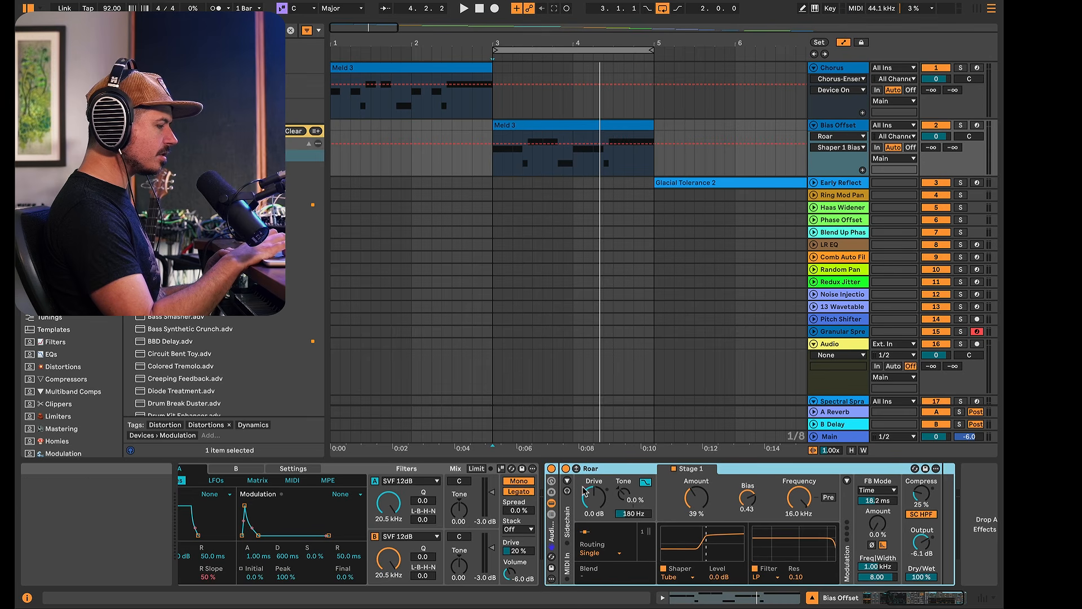
left_click(551, 502)
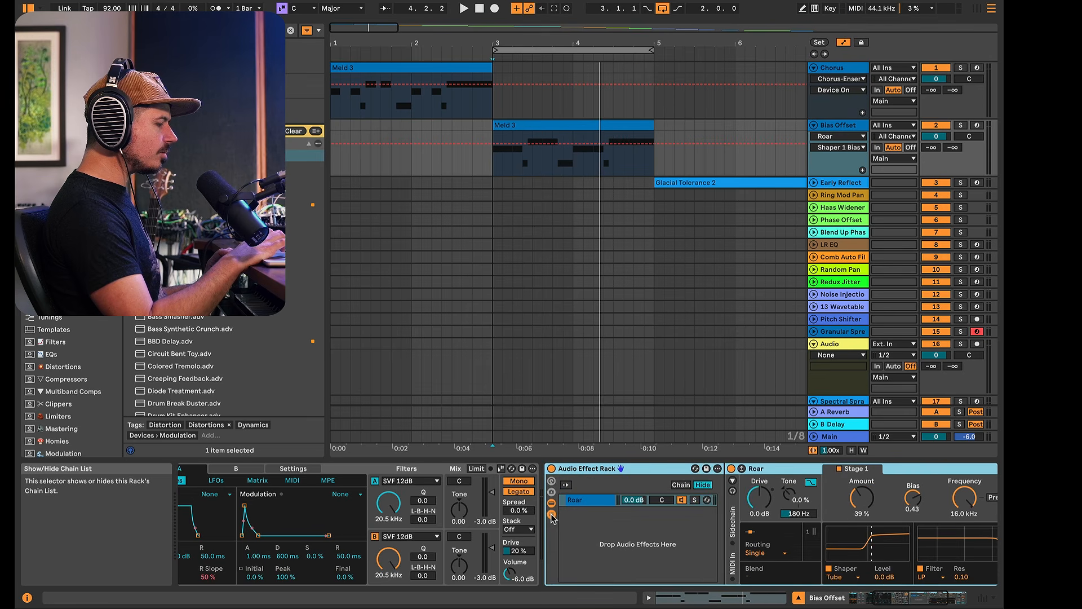
left_click(585, 503)
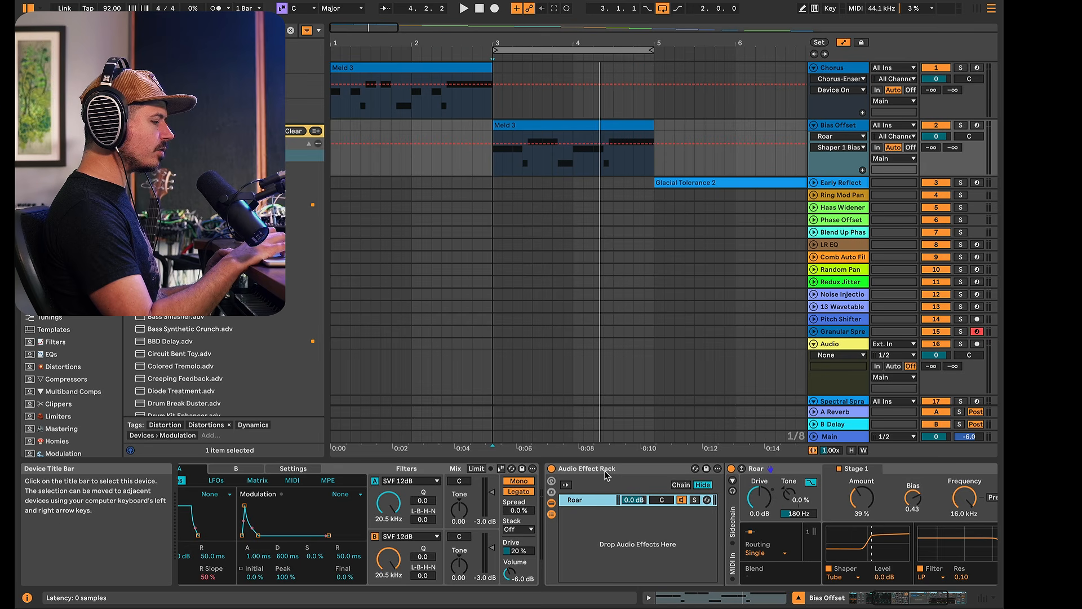
Step: Duplicate the Roar chain and pan the first chain to 50L and the second to 50R
right_click(578, 504)
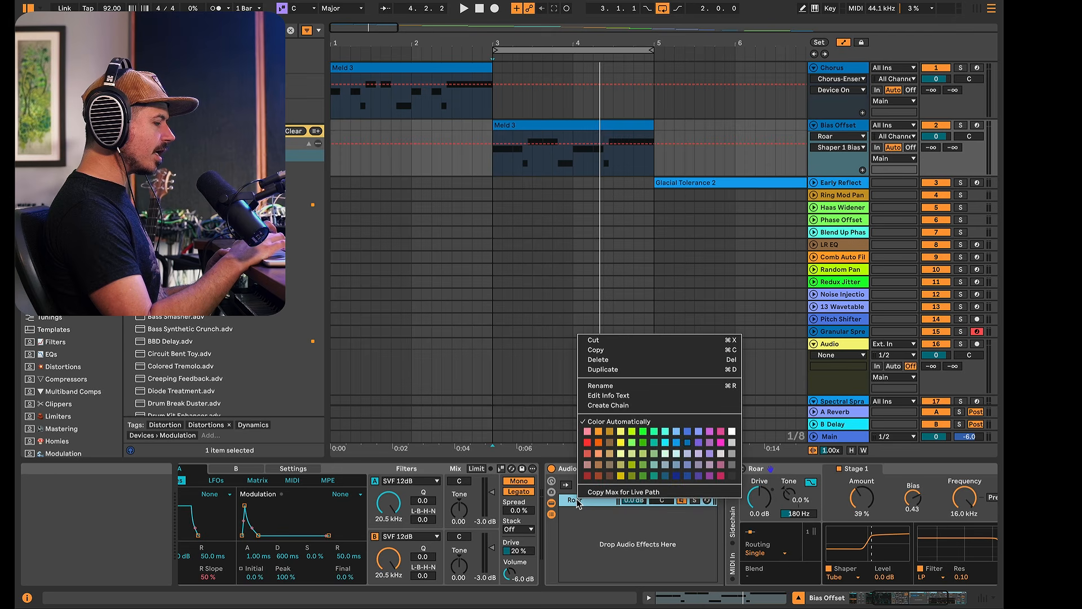
left_click(600, 367)
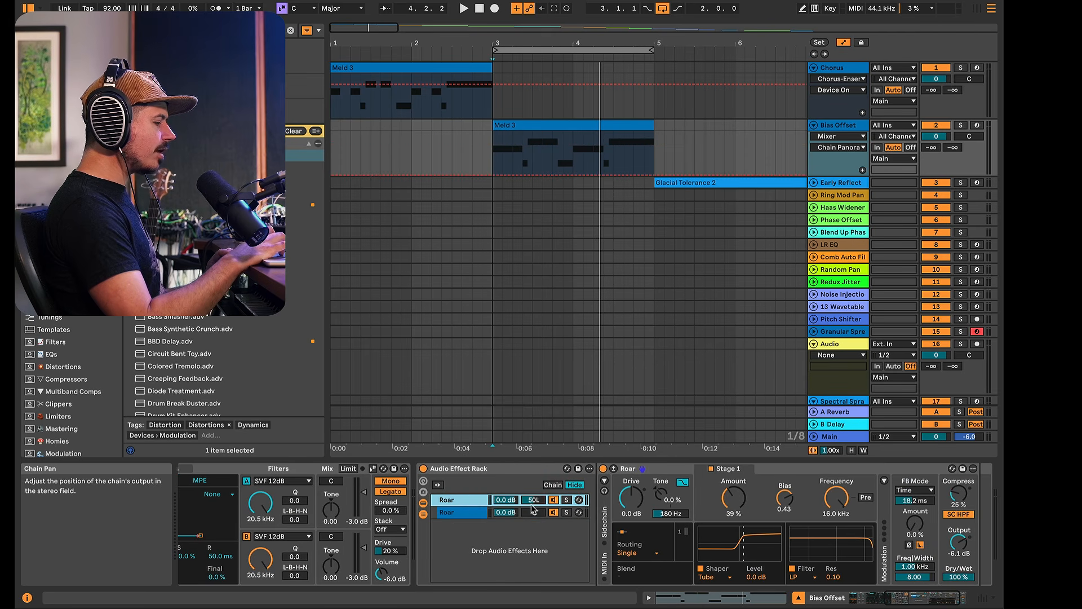
left_click_drag(532, 509, 533, 504)
Step: Set the shaper Bias of the Roar in the 50R chain to -0.48
left_click(470, 501)
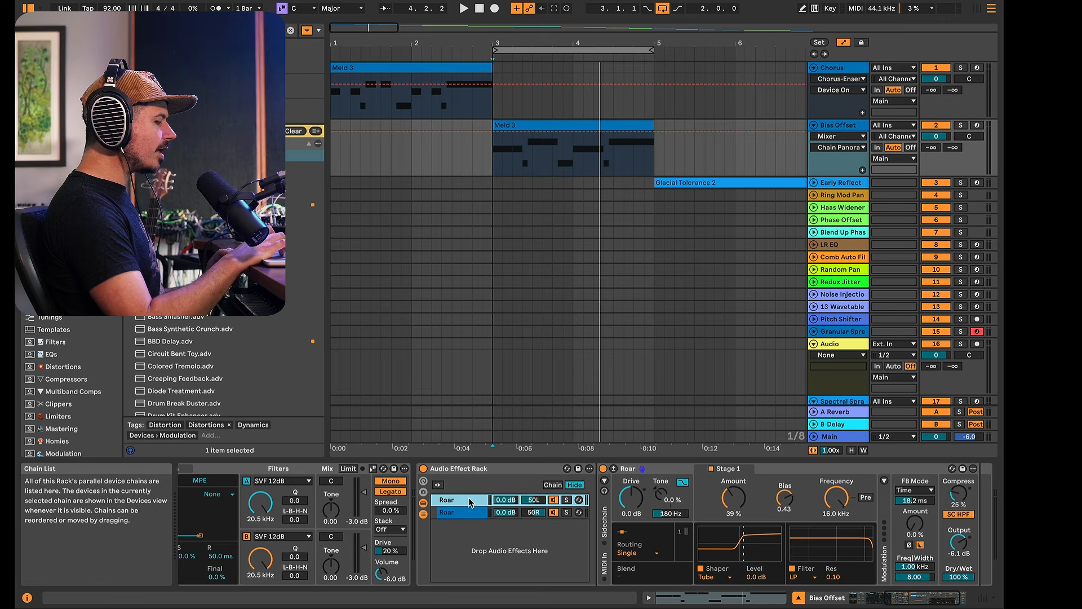
left_click(452, 512)
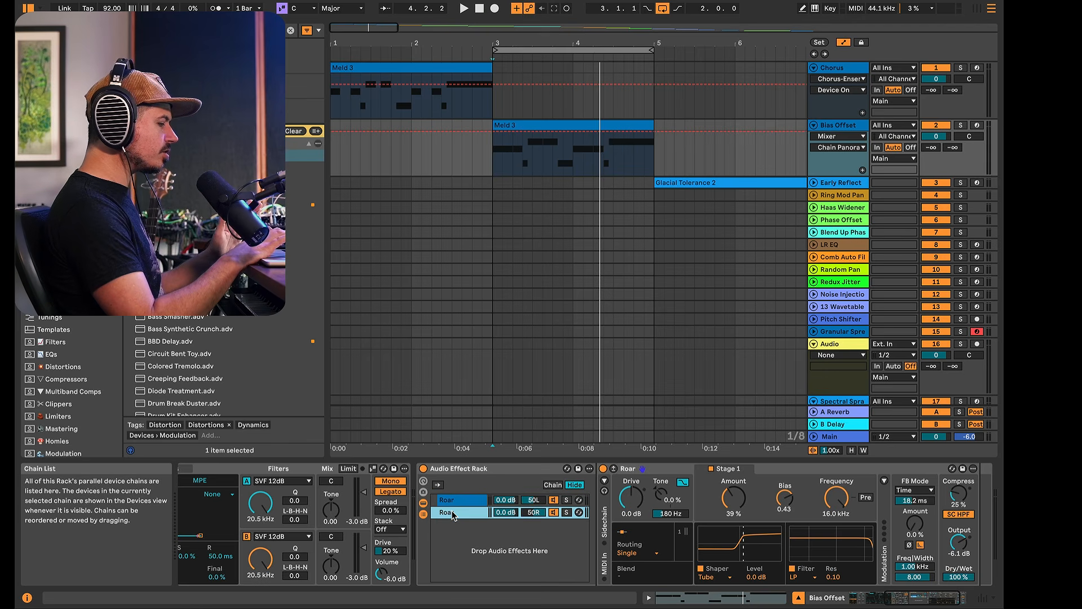
left_click_drag(784, 498, 784, 510)
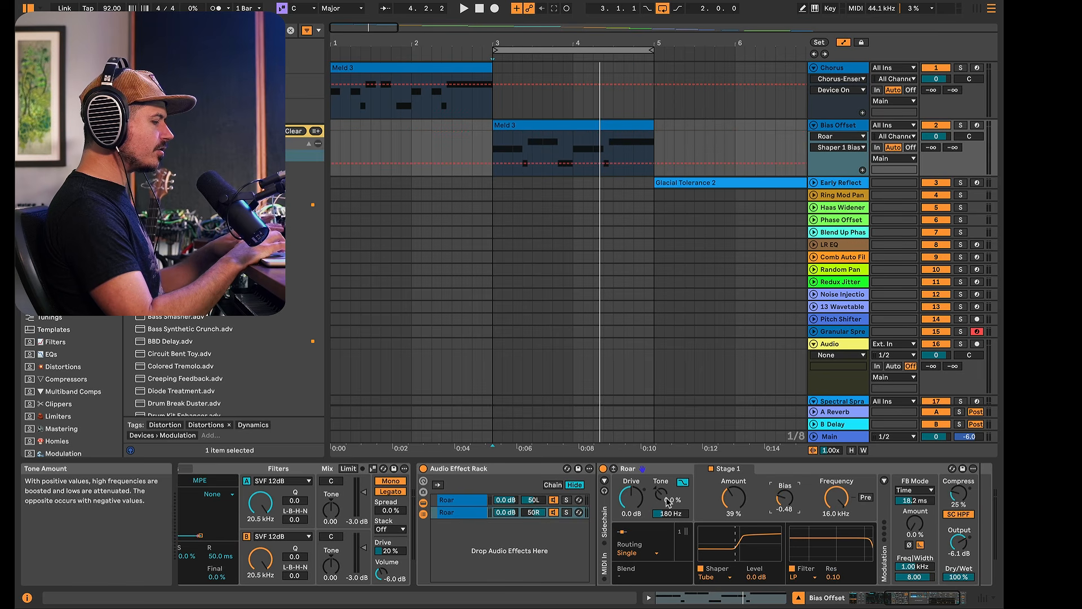
Step: Play the Bias Offset clip repeatedly, comparing the sound with the Audio Effect Rack active and bypassed
scroll(668, 502, "right", 2)
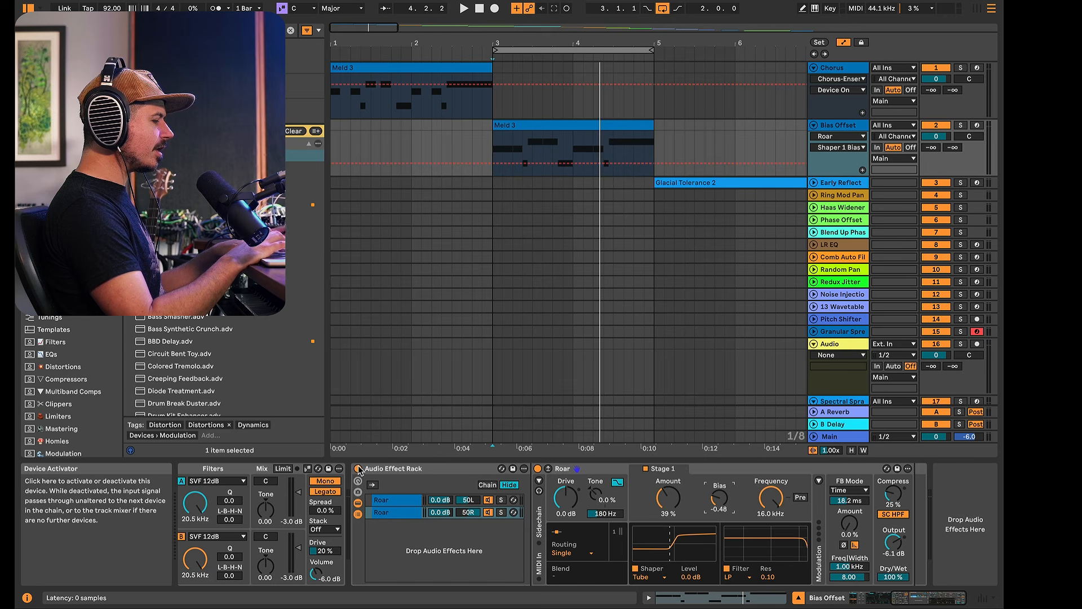
key("space")
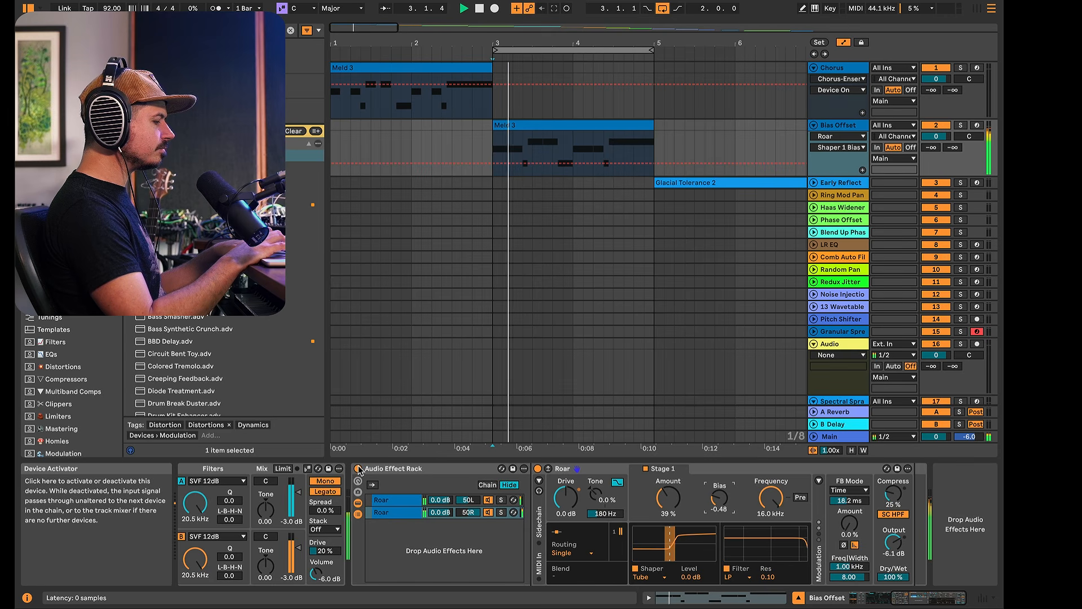
key("space")
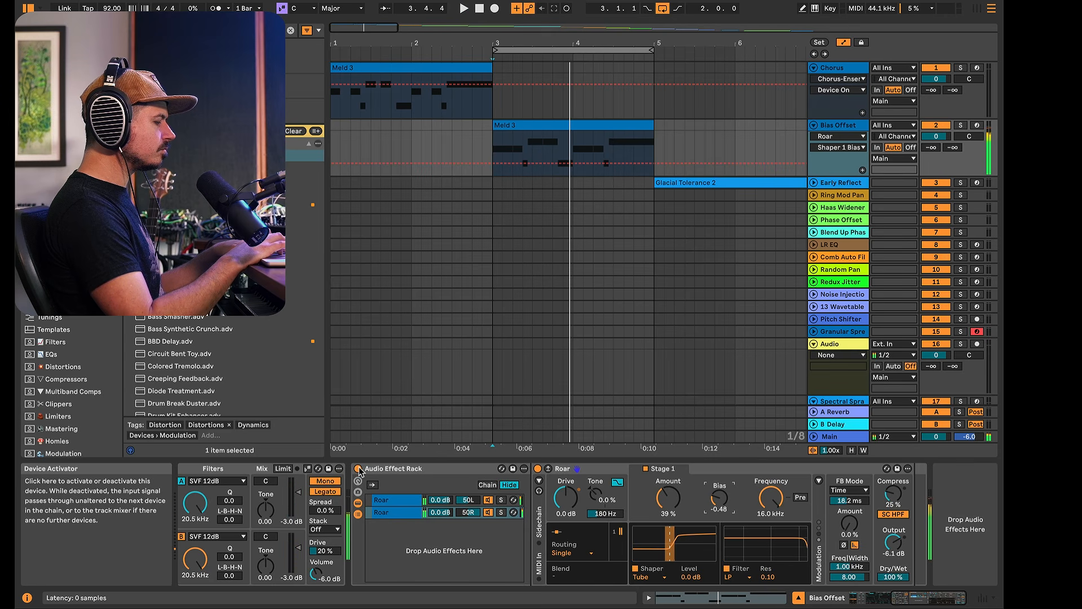
left_click(359, 468)
key("space")
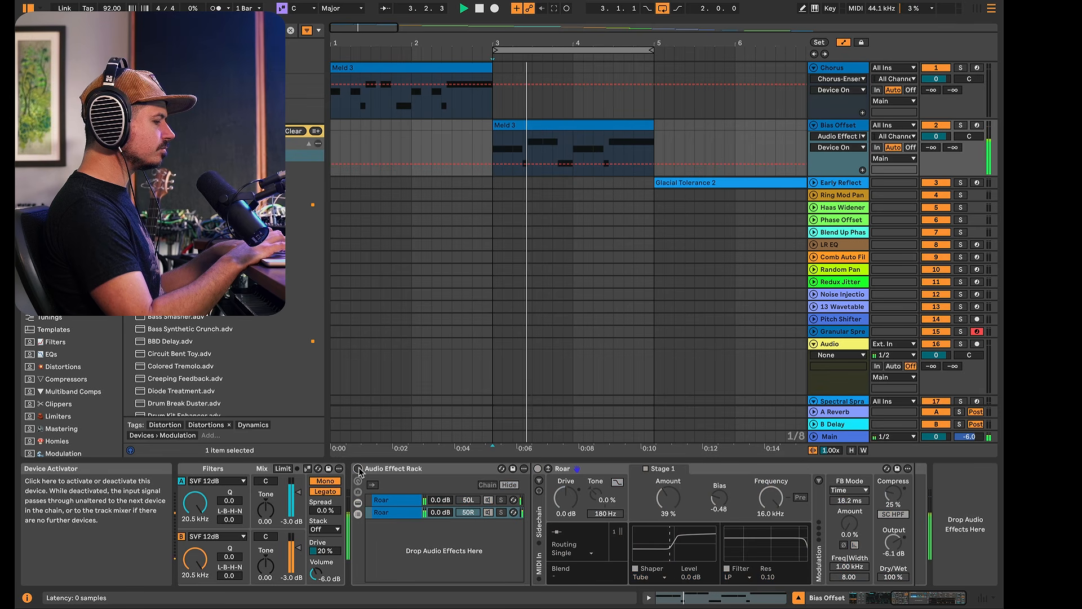
key("space")
left_click(359, 469)
key("space")
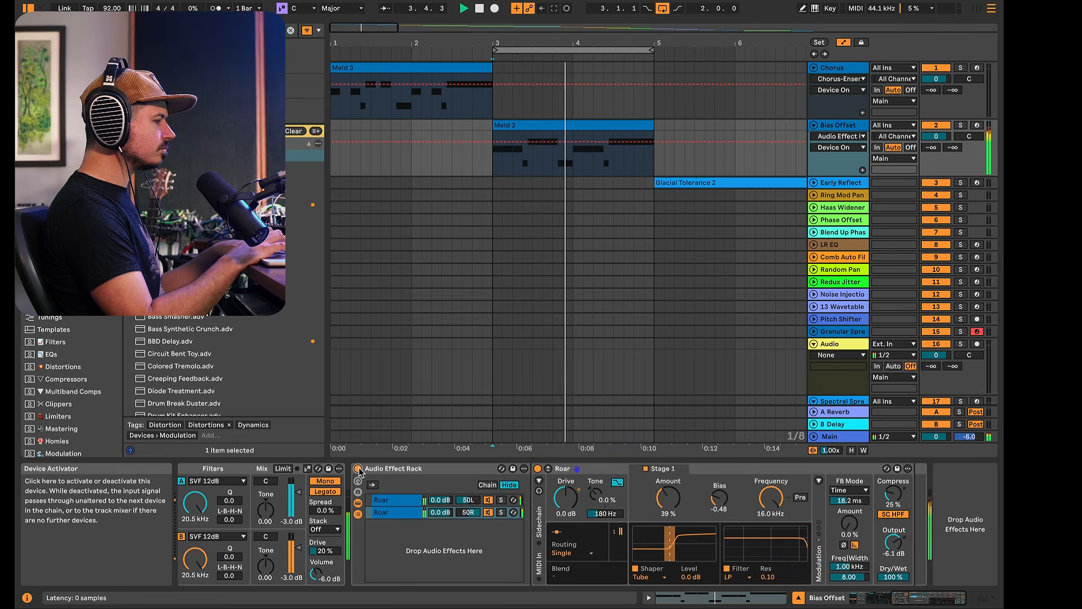
key("space")
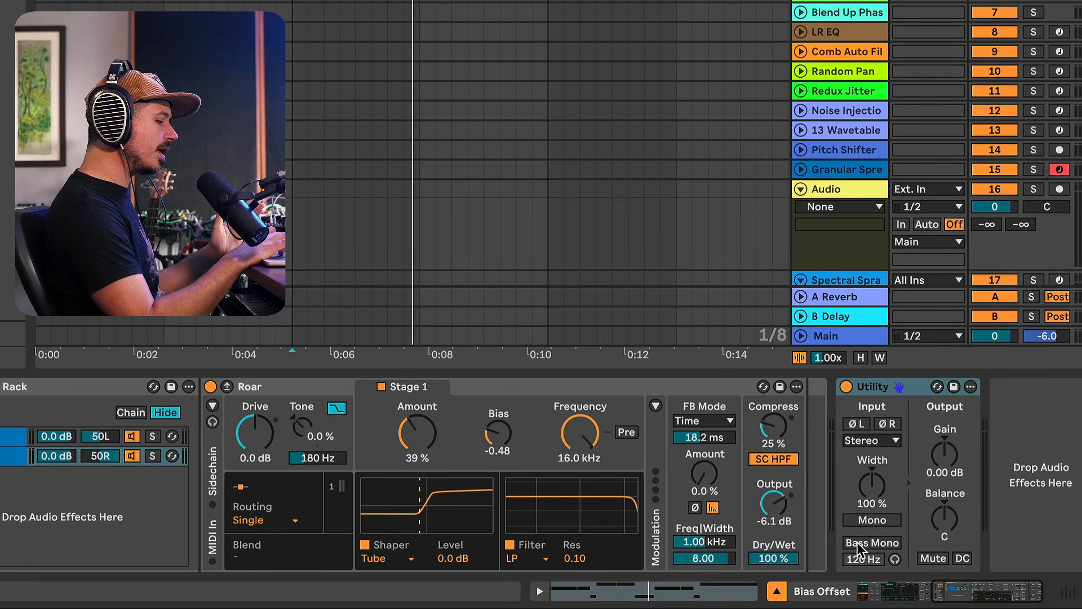
Step: Enable Bass Mono at 193 Hz in the Utility after the rack and lower its Gain to -4.44 dB
left_click(857, 542)
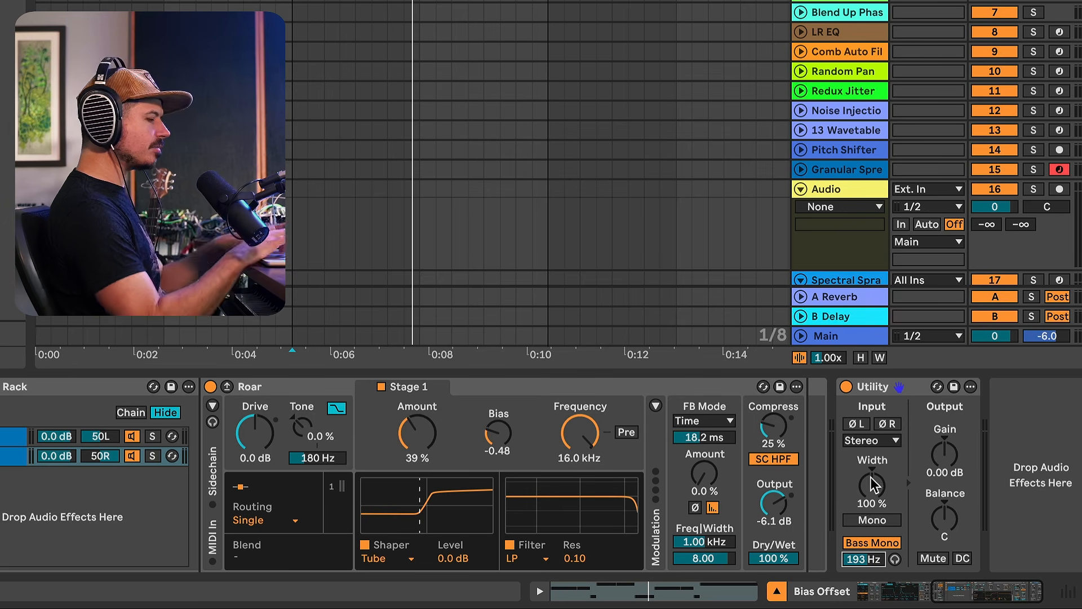
key("space")
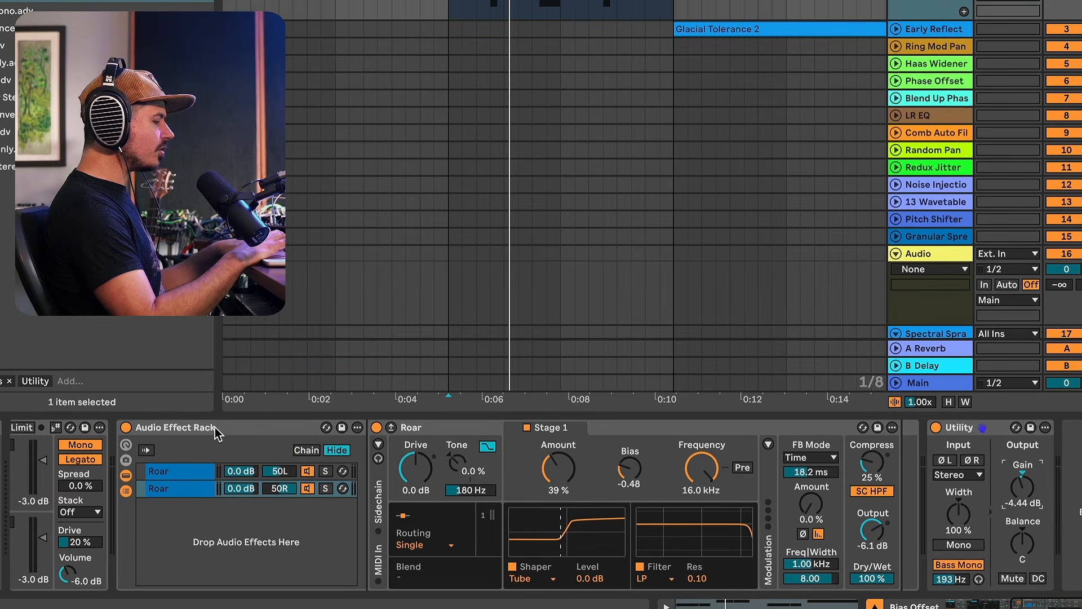
Step: Group the Audio Effect Rack and Utility into an outer rack and compare the sound with it bypassed and active
left_click(217, 430)
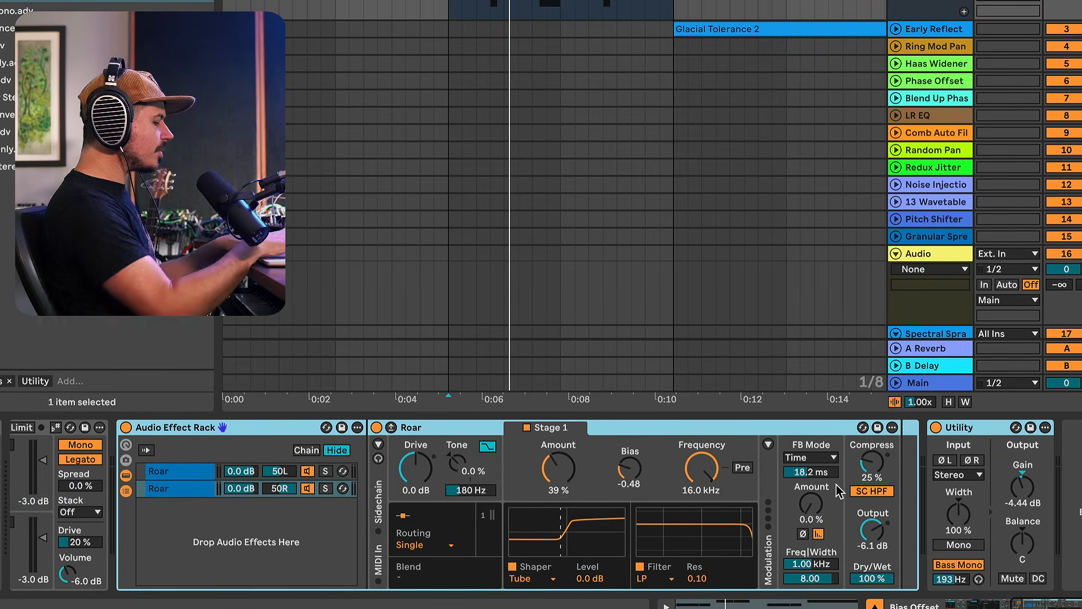
key("ctrl+g")
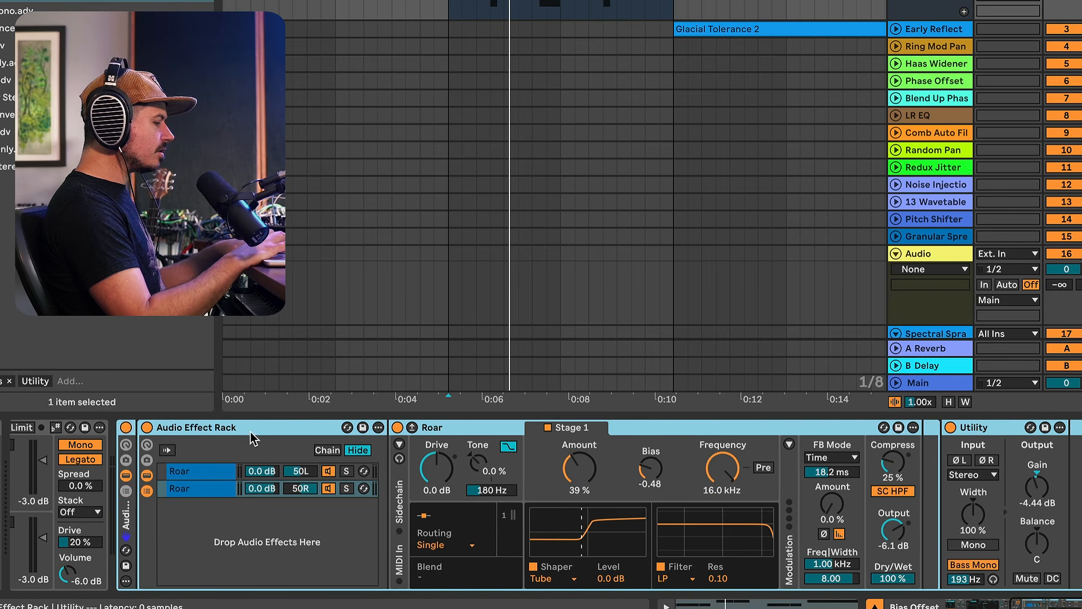
left_click(125, 428)
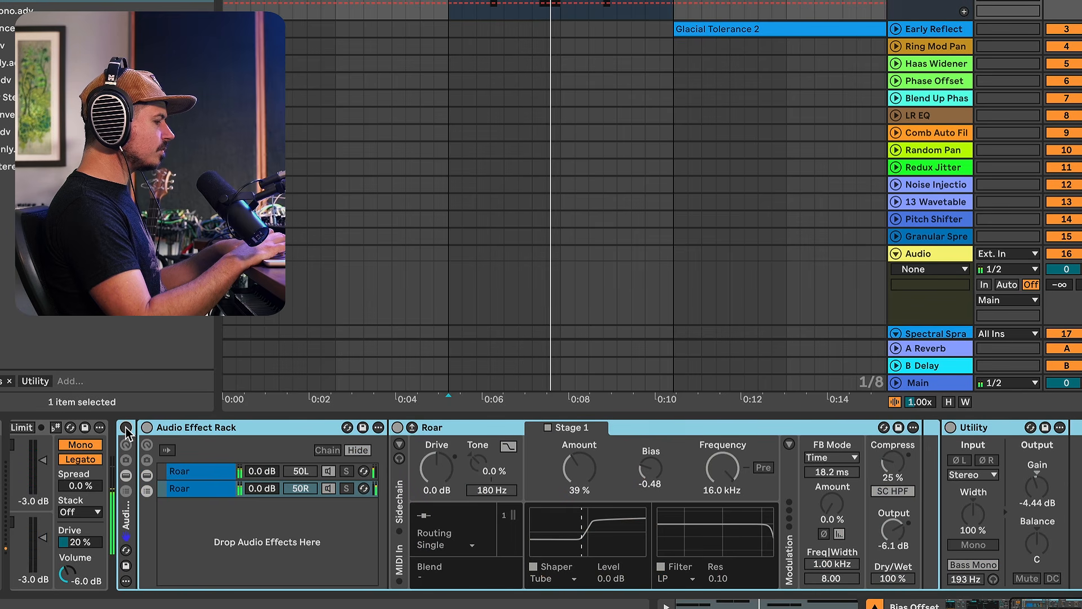
left_click(126, 428)
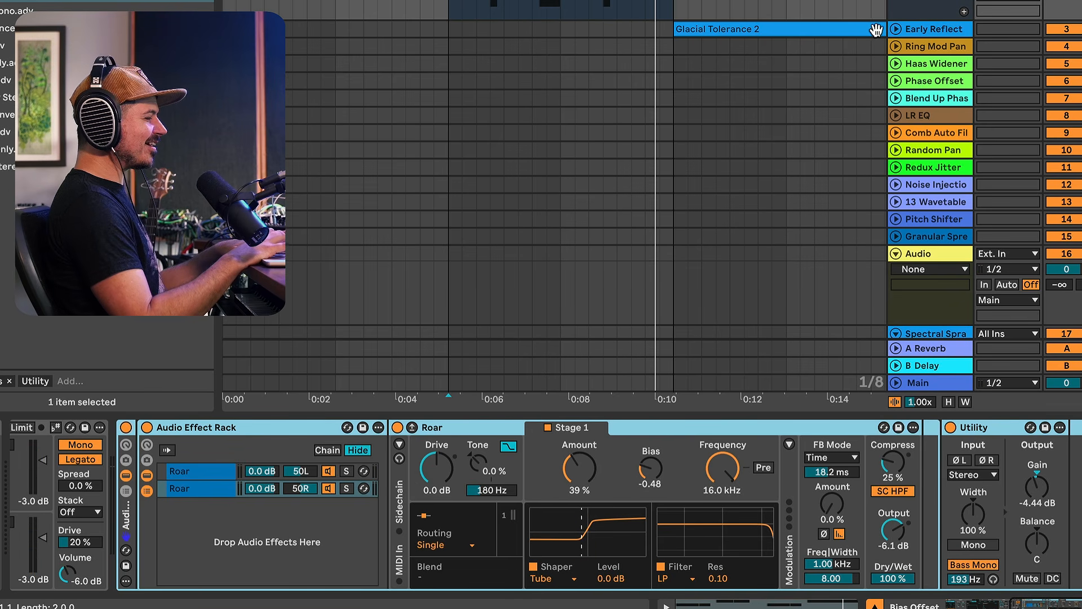
Step: Open the Early Reflect track and play its Glacial Tolerance 2 clip with the effects still bypassed
left_click(926, 28)
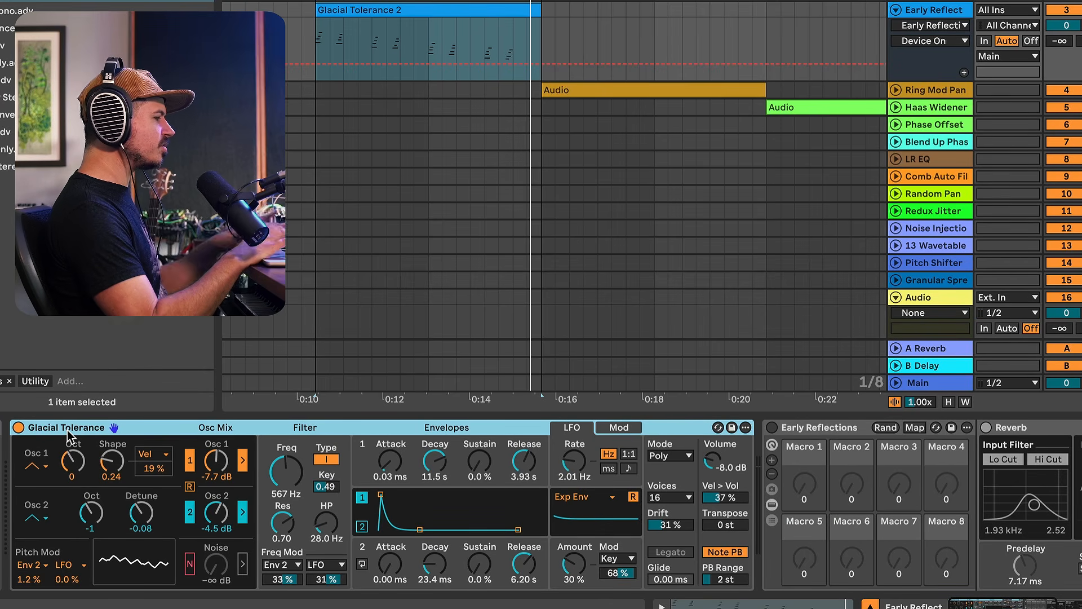
left_click(318, 231)
key("space")
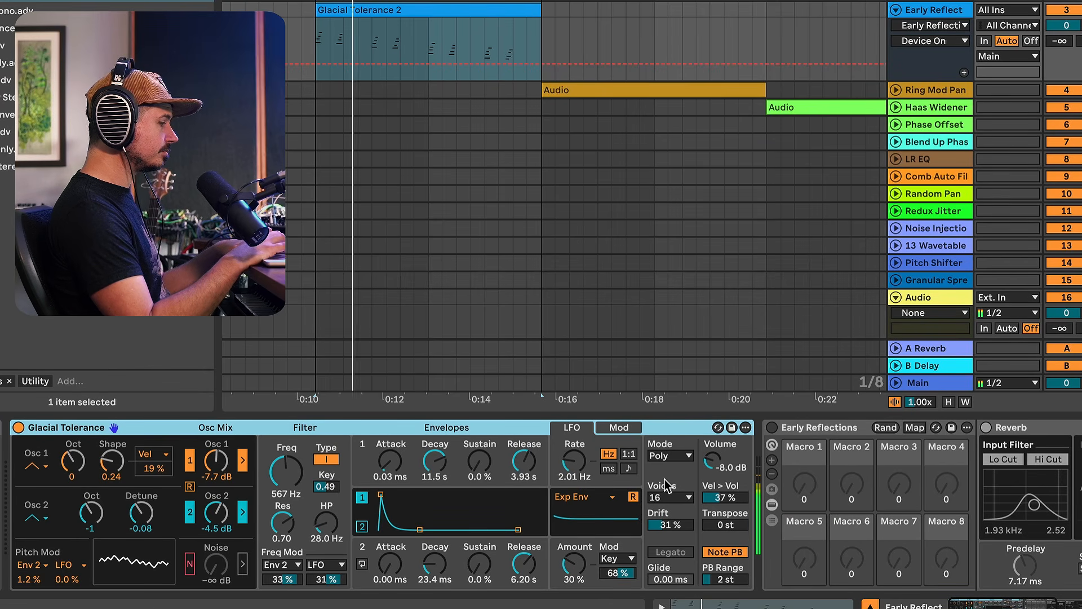
Step: Activate the Early Reflections rack containing Reverb and Utility to hear its effect on the clip
scroll(752, 484, "right", 10)
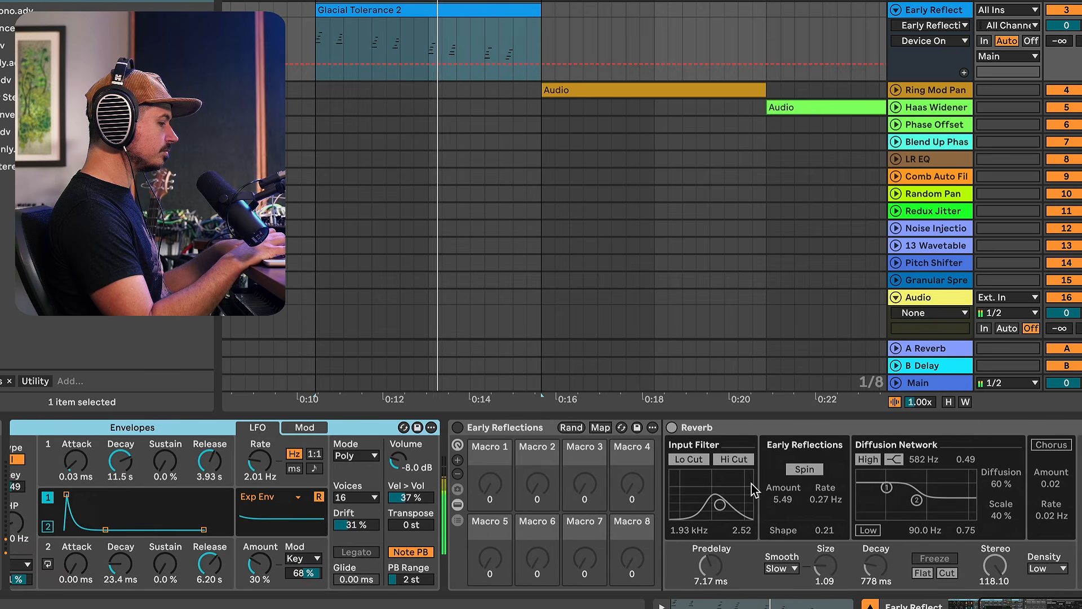
scroll(751, 483, "right", 2)
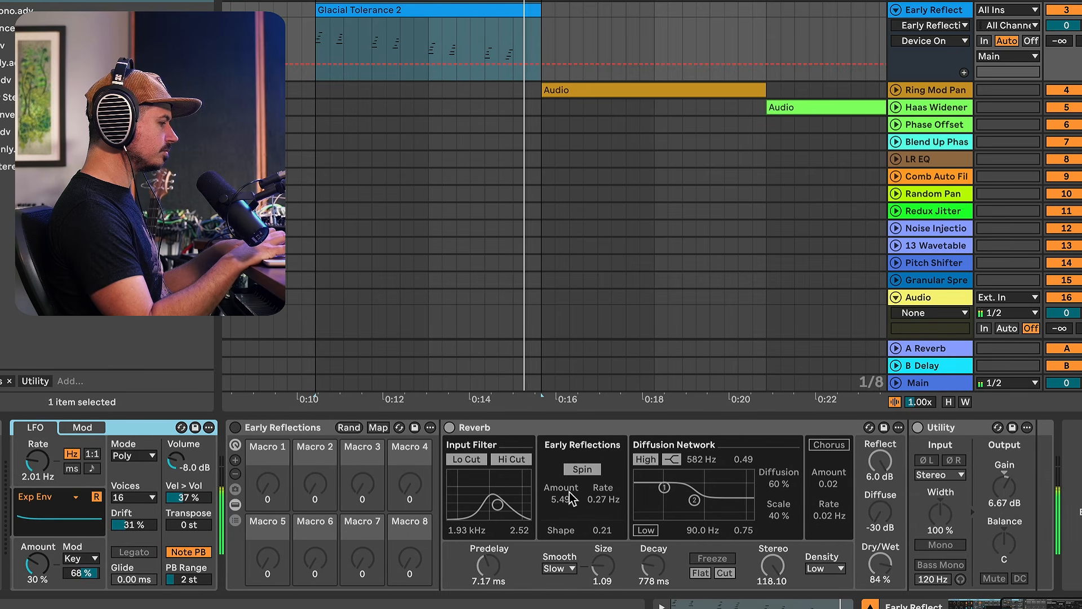
left_click(237, 426)
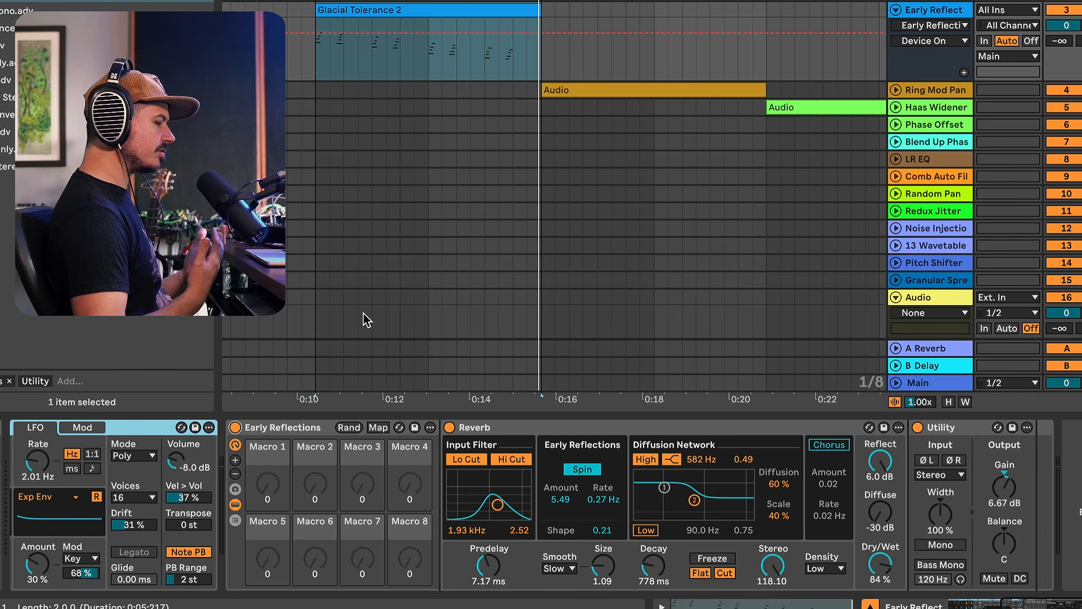
Step: Bypass the Early Reflections rack and, in a new Reverb after it, set Diffuse to -30 dB and Reflect to 6.0 dB
scroll(333, 361, "down", 1)
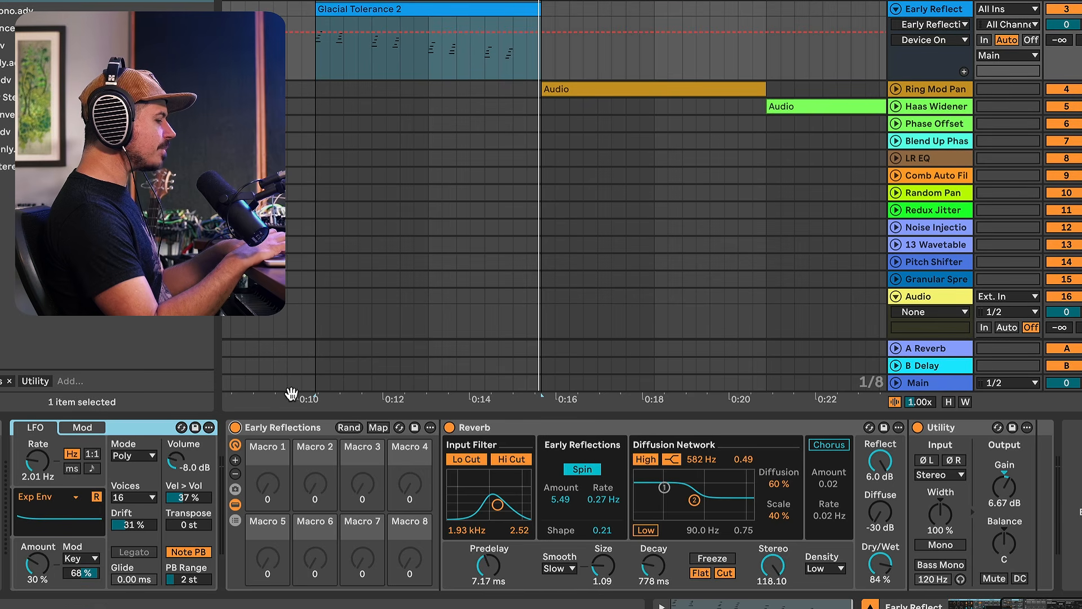
left_click(236, 428)
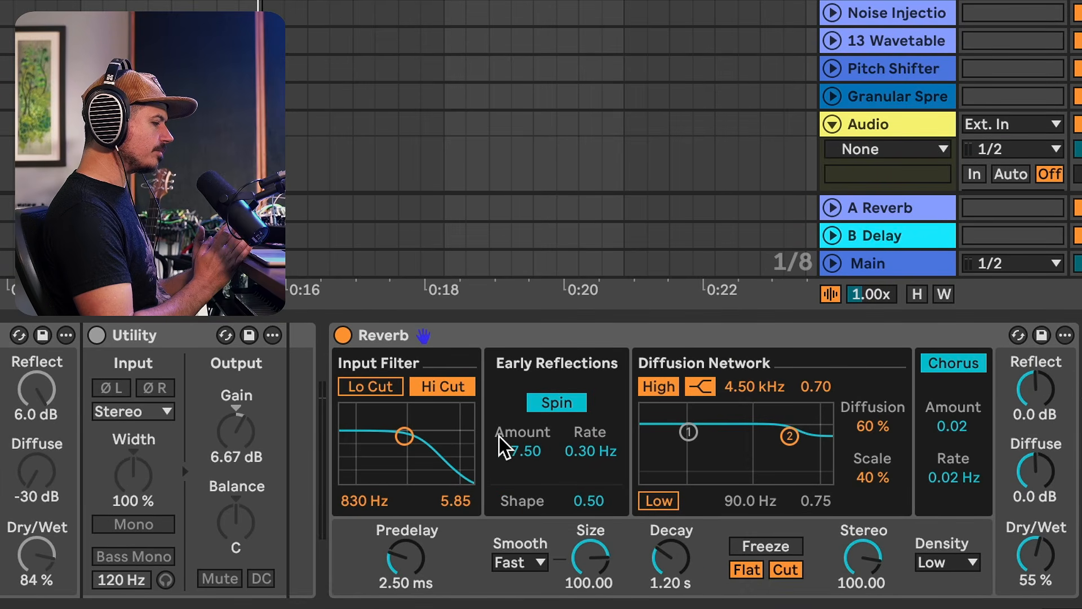
left_click(1036, 396)
left_click(1042, 480)
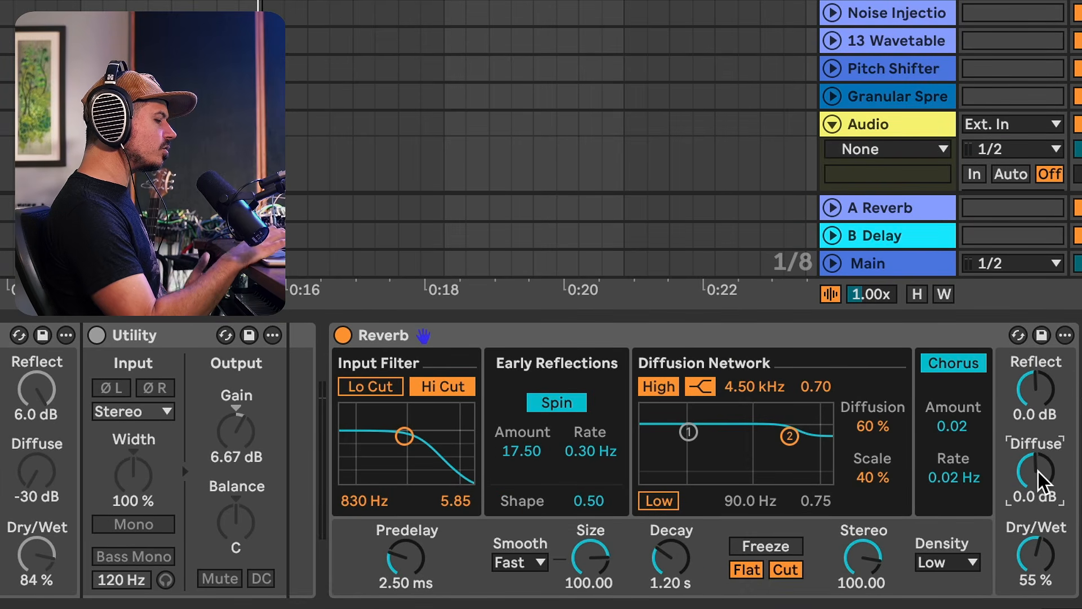
left_click_drag(1039, 476, 1039, 570)
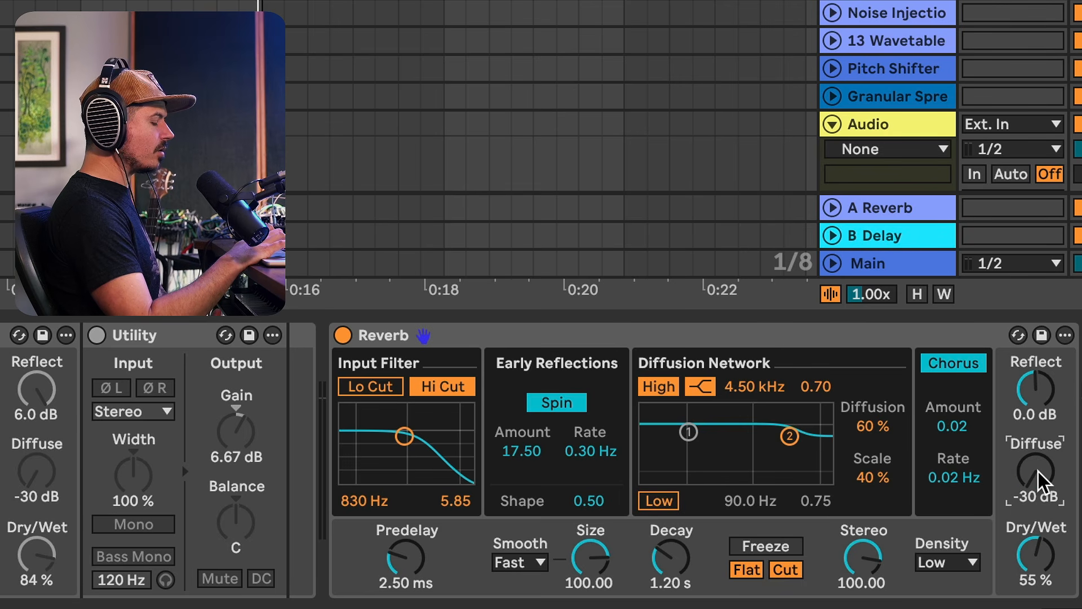
left_click_drag(1036, 389, 1035, 352)
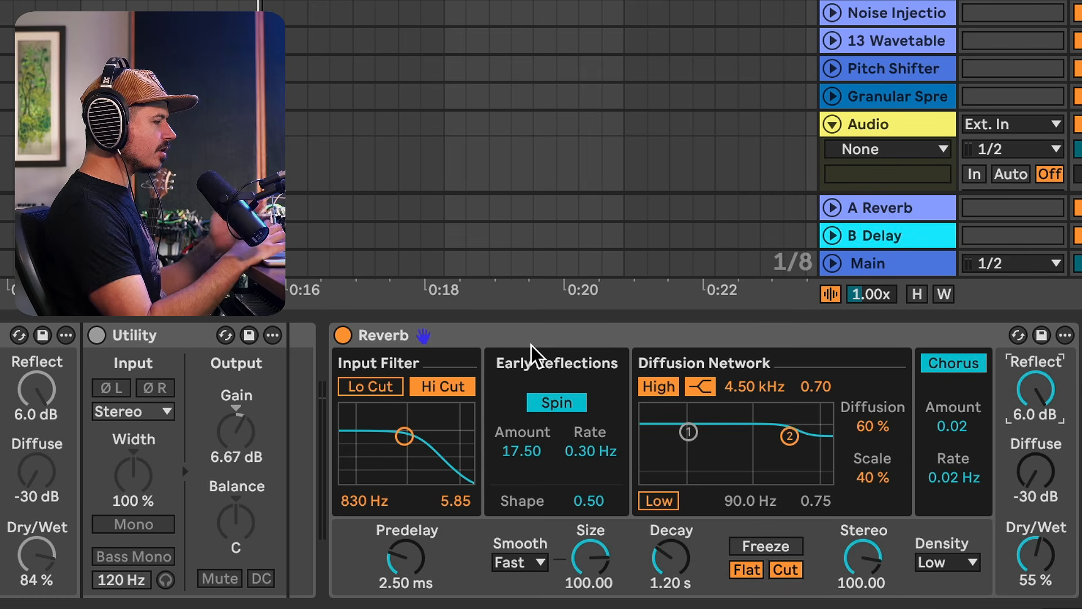
Step: Set the new Reverb's Dry/Wet to 100%, Decay to 679 ms and Size to 0.97, then play the clip
left_click_drag(1030, 572, 1030, 516)
left_click_drag(670, 558, 670, 578)
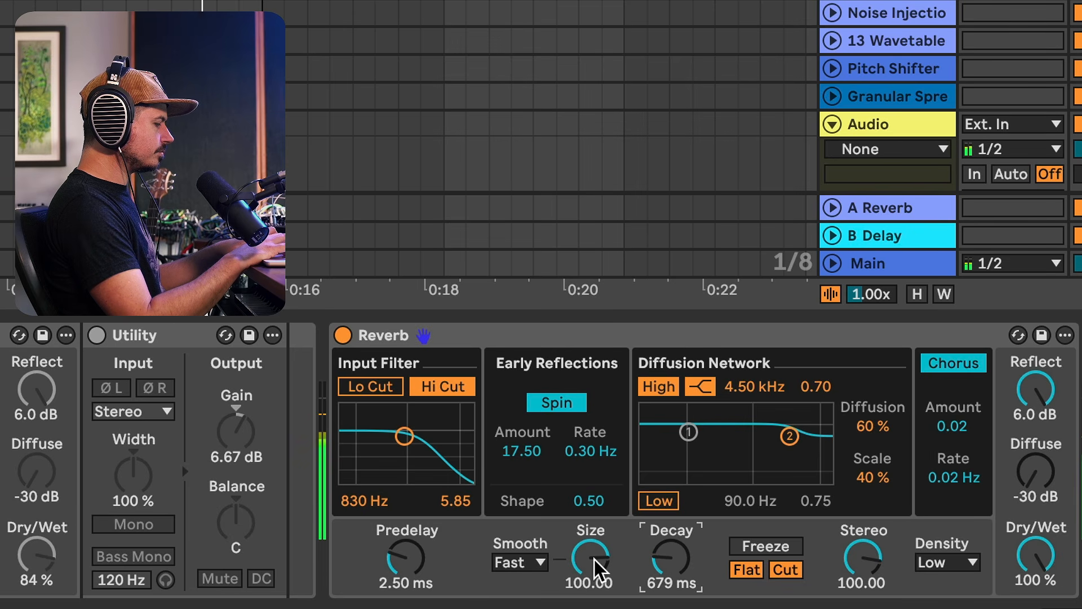
left_click_drag(591, 558, 591, 605)
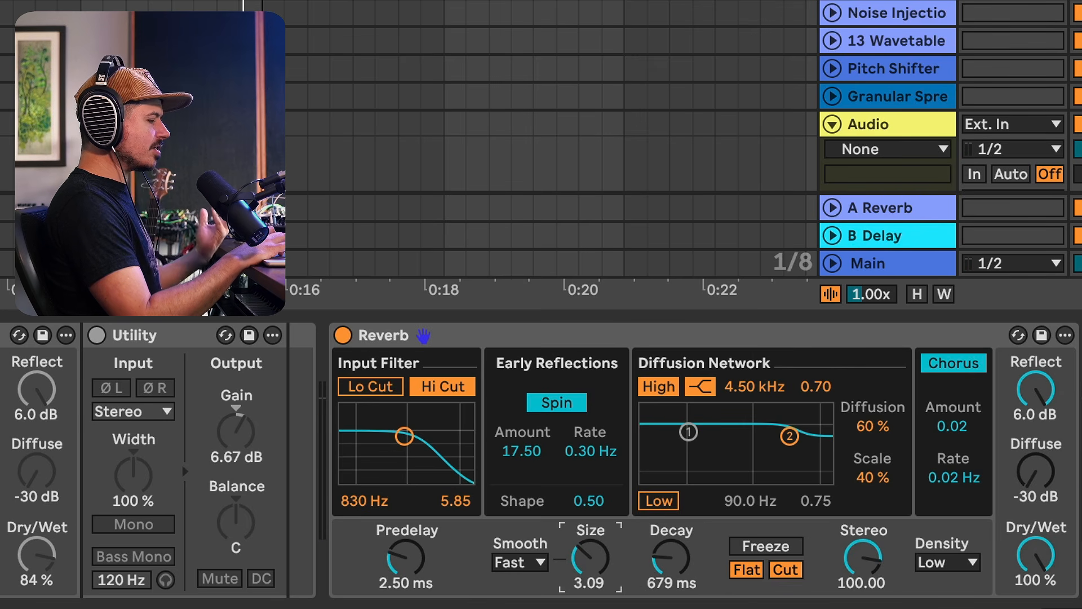
mouse_move(590, 558)
left_mouse_down()
mouse_move(591, 545)
mouse_move(591, 577)
left_mouse_up()
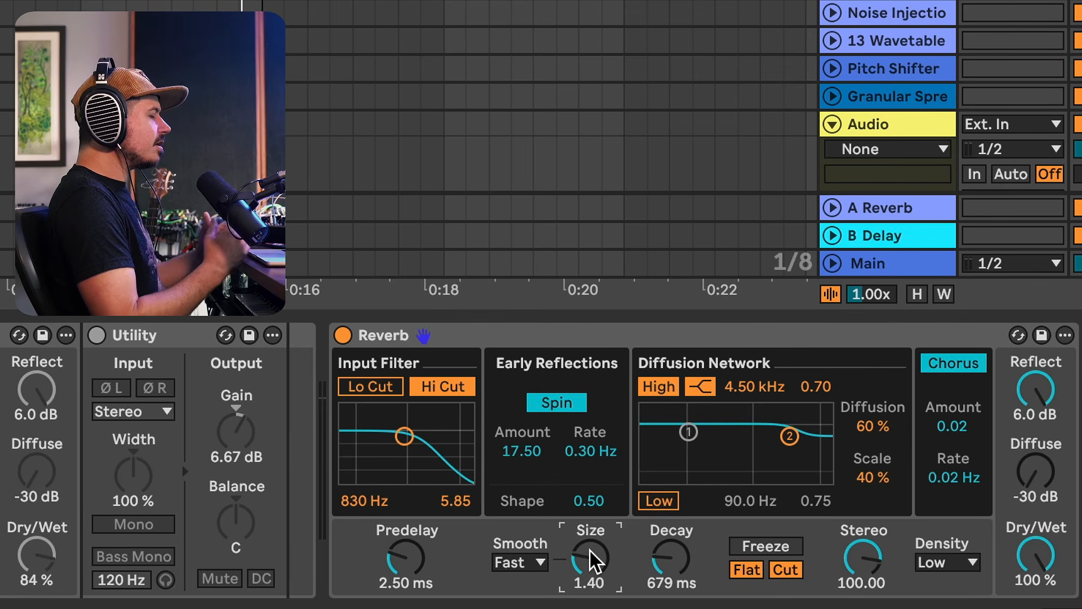
left_click_drag(589, 551, 589, 562)
key("space")
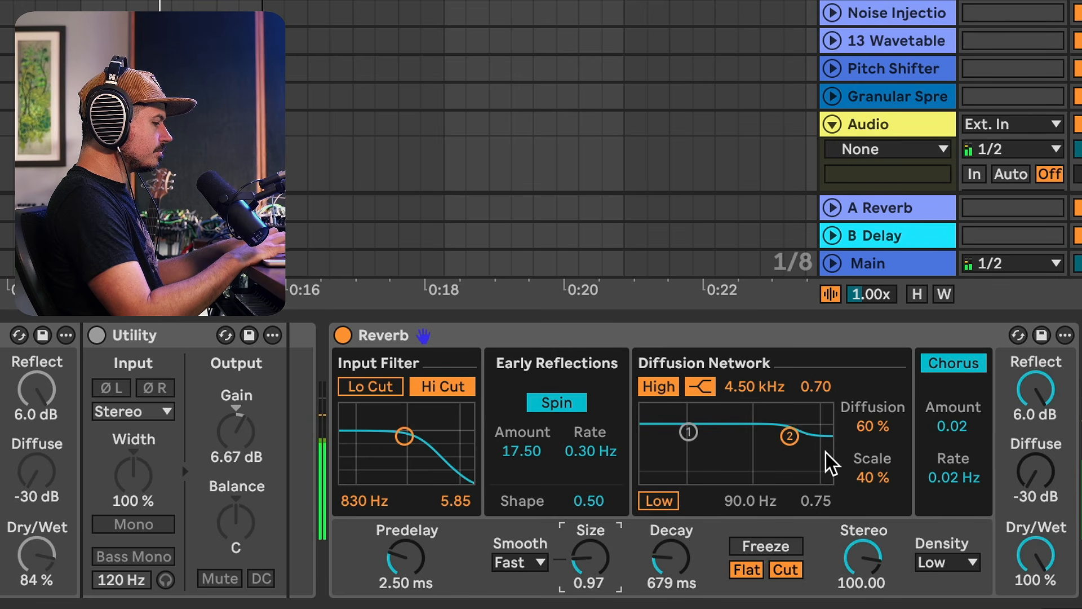
Step: Turn off the Reverb's Chorus, lower its Spin Amount to 6.41 and reduce Dry/Wet to 60%
left_click(952, 365)
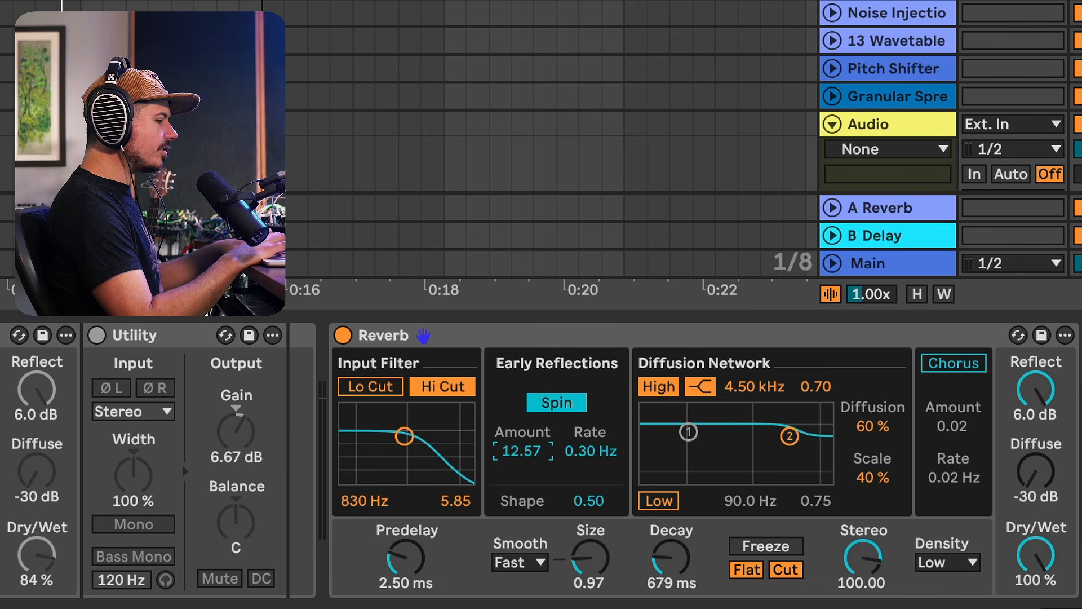
mouse_move(522, 451)
left_mouse_down()
mouse_move(523, 465)
mouse_move(522, 442)
mouse_move(523, 467)
left_mouse_up()
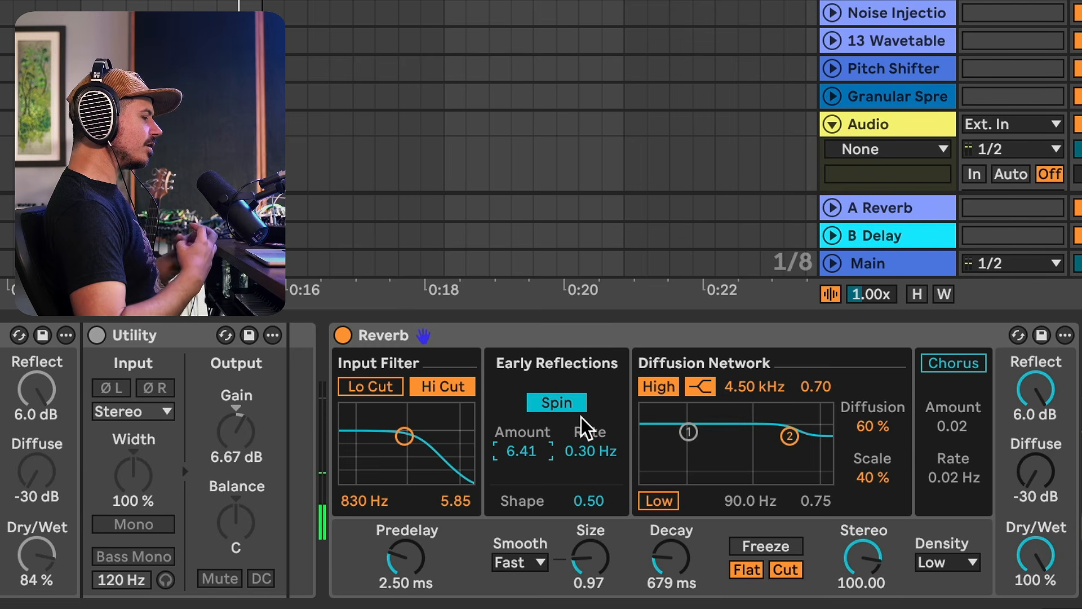
left_click_drag(1036, 557, 1035, 607)
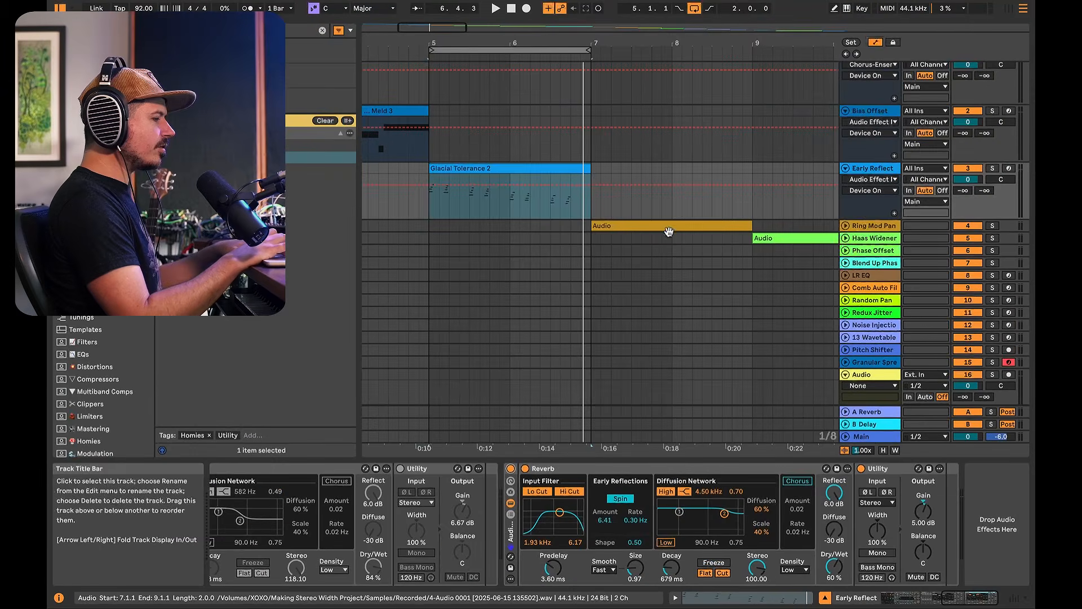
Step: Loop the Audio clip on the Ring Mod Pan track and unfold the track
left_click(635, 225)
key("super+l")
key("u")
scroll(524, 299, "down", 1)
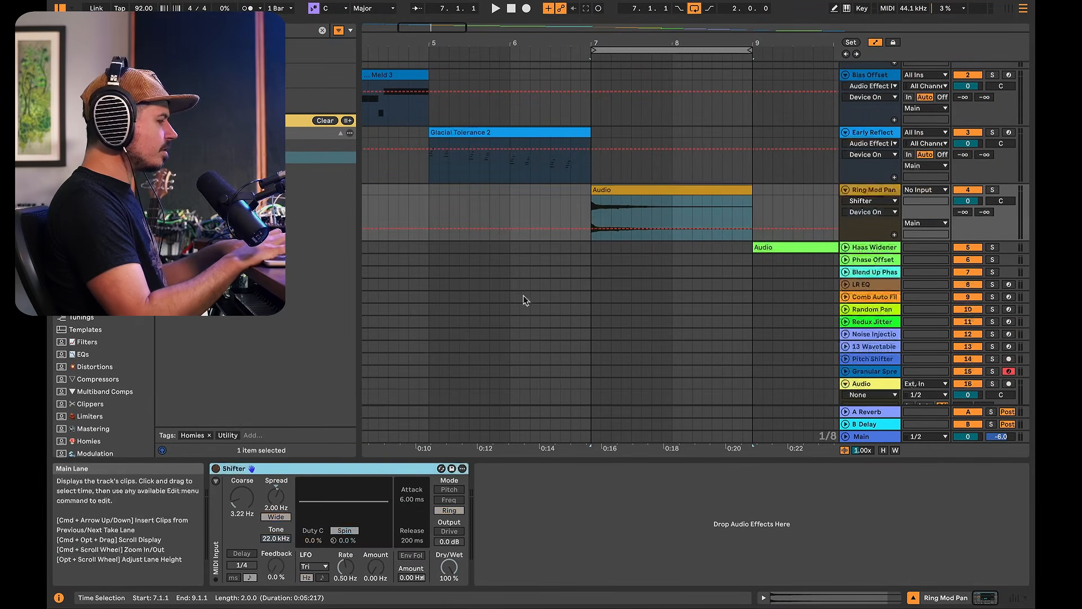
left_click(623, 190)
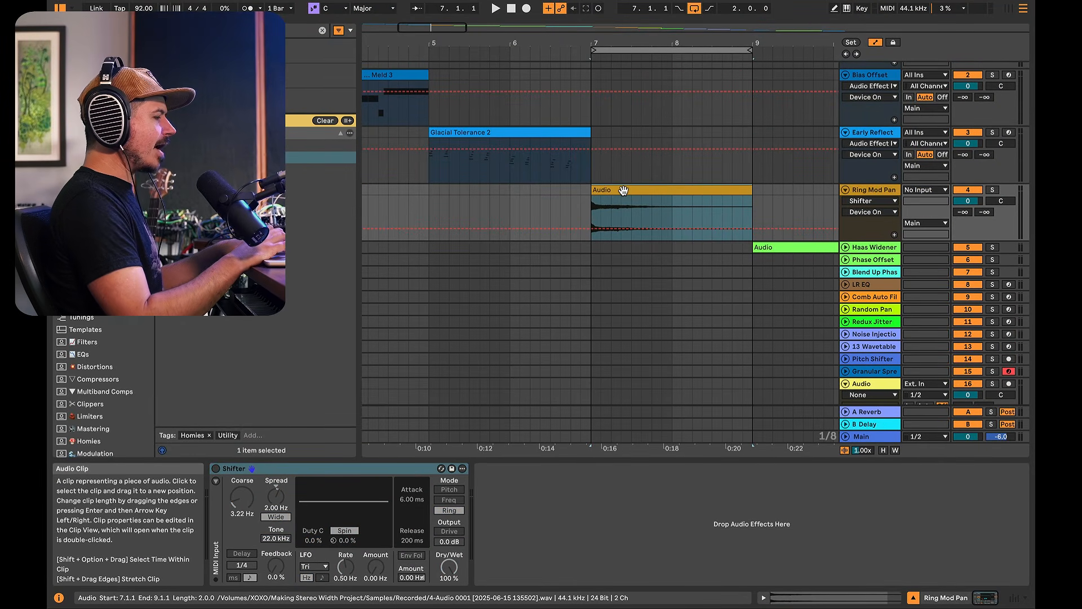
Step: Play the Ring Mod Pan clip with its existing Shifter bypassed and again with it active
key("space")
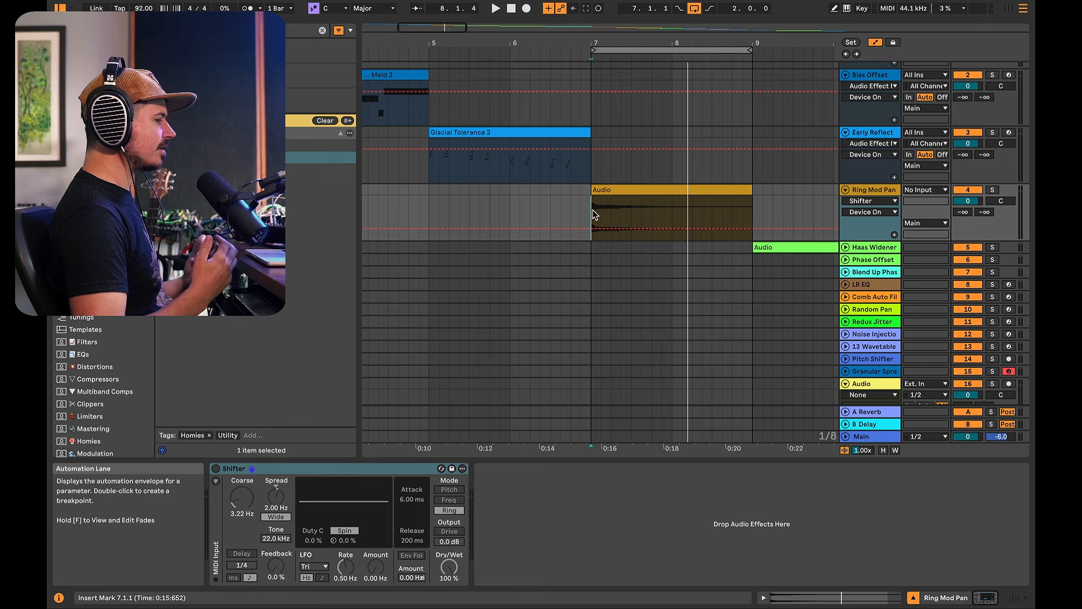
left_click(405, 513)
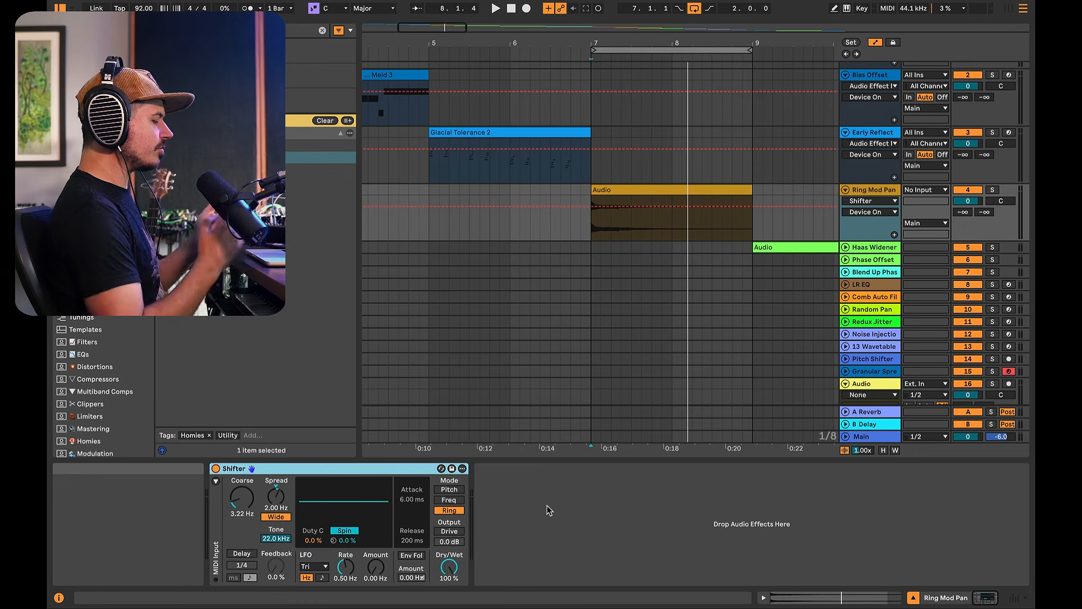
key("space")
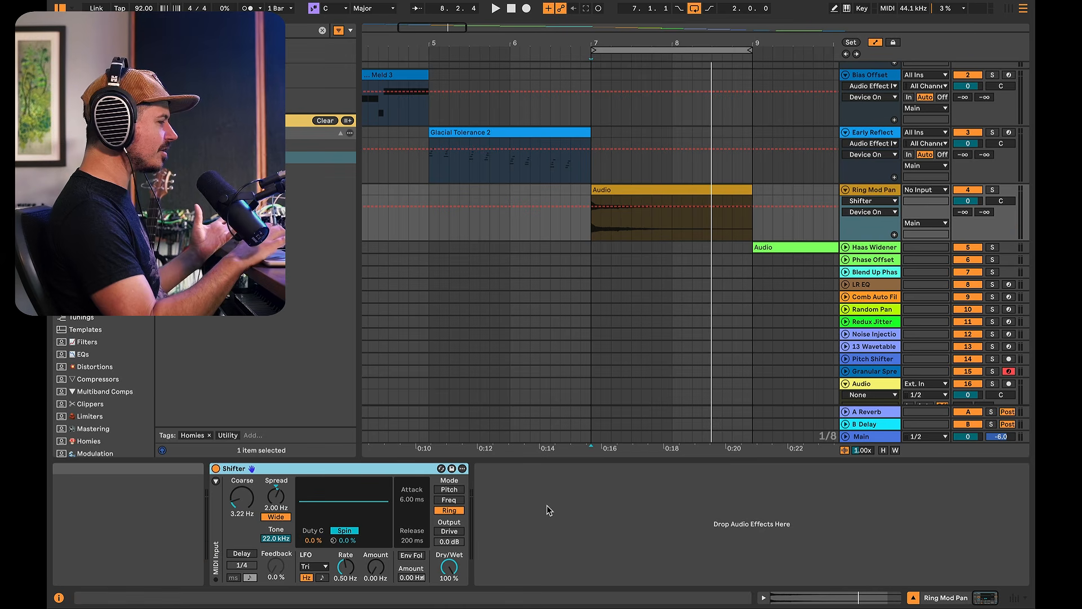
Step: Add a fresh Shifter to the Ring Mod Pan track in Ring mode and lower Coarse to 1.93 Hz during playback
left_click(226, 30)
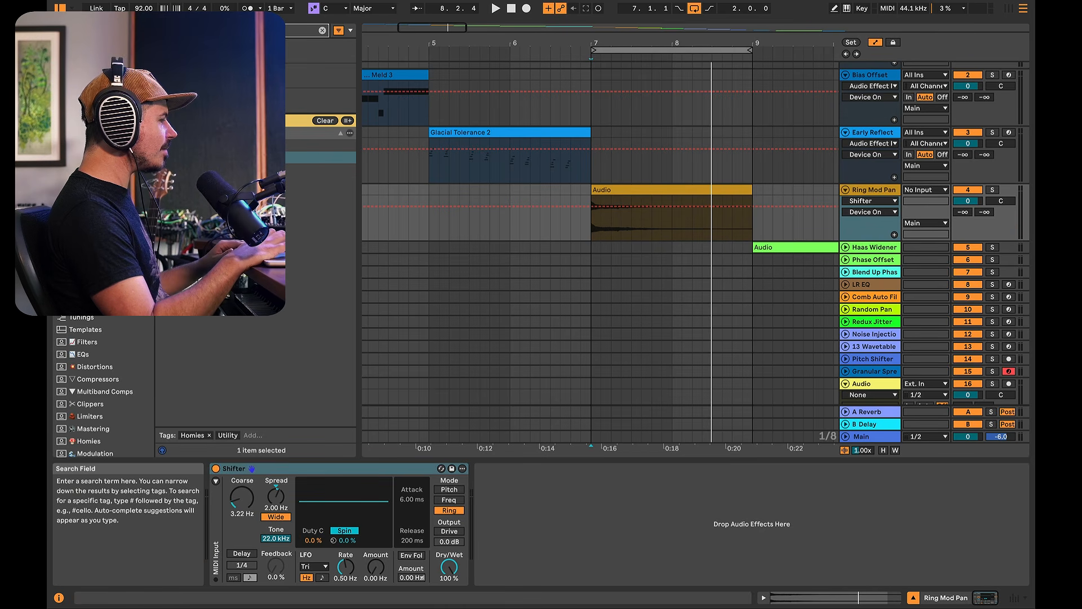
type("shifter")
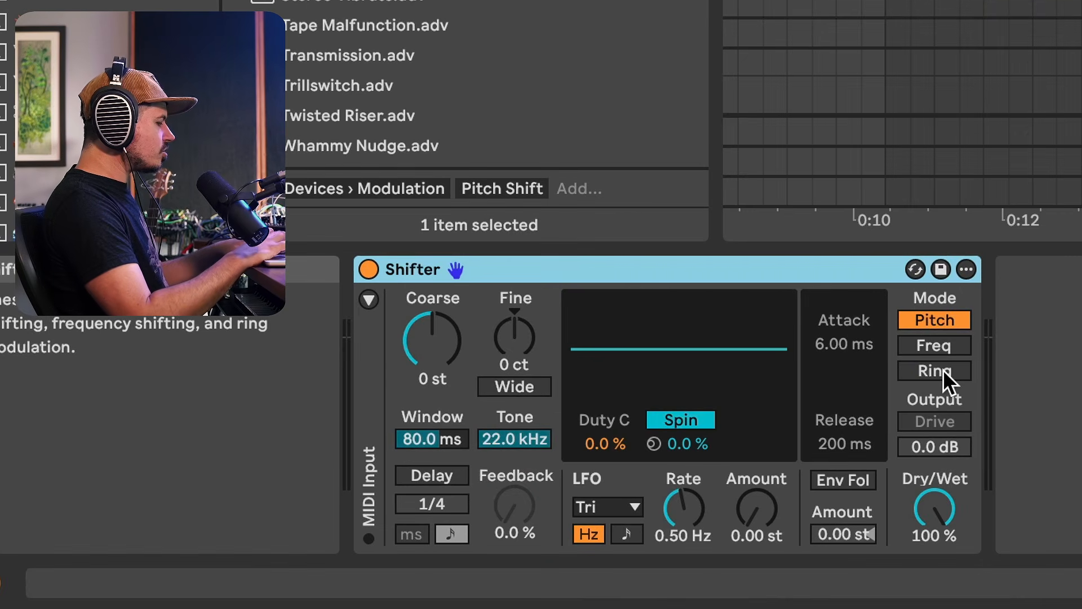
left_click(942, 369)
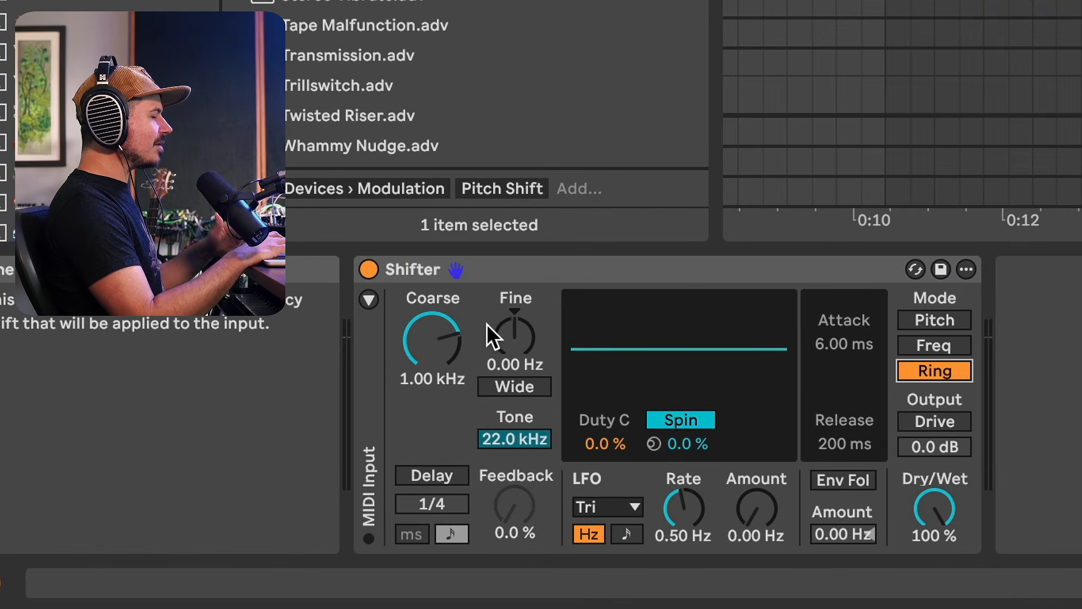
key("space")
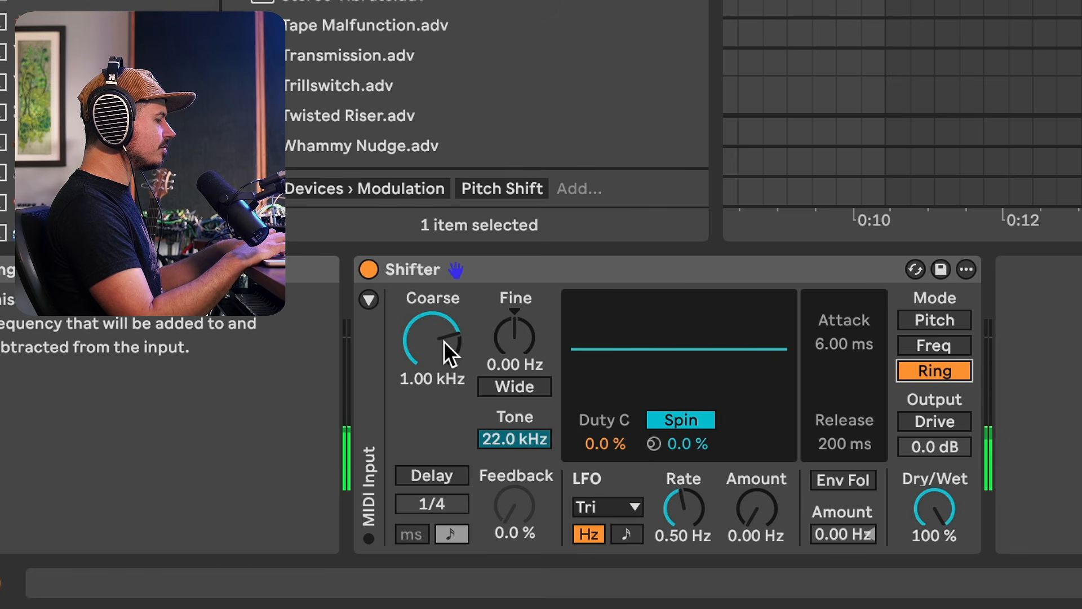
left_click_drag(435, 343, 435, 417)
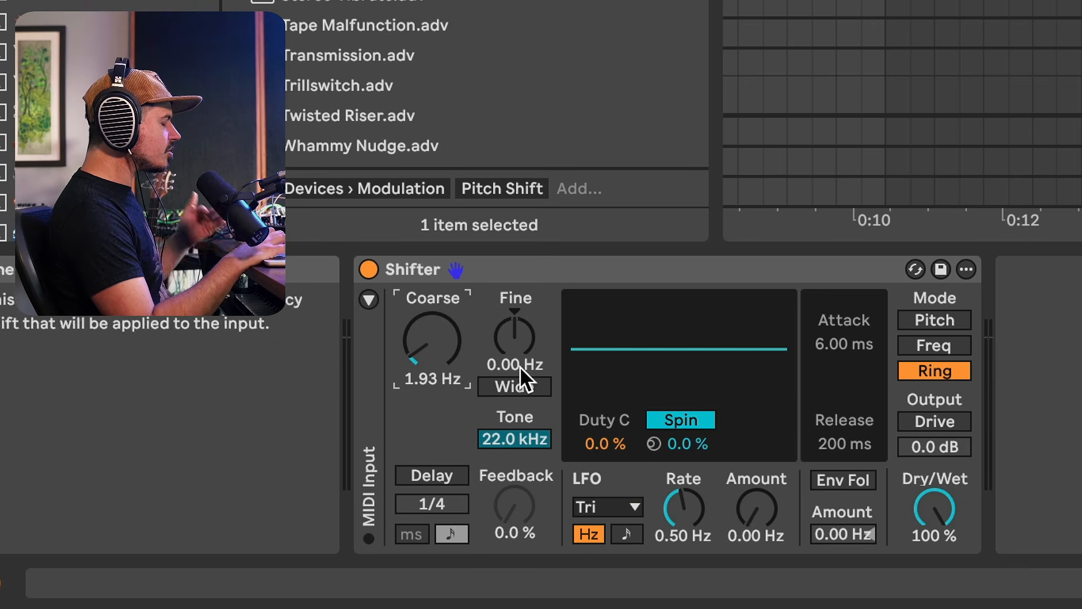
Step: Enable Wide in the Shifter and lower Spread first to -4.39 Hz and further to -148 Hz
left_click(524, 386)
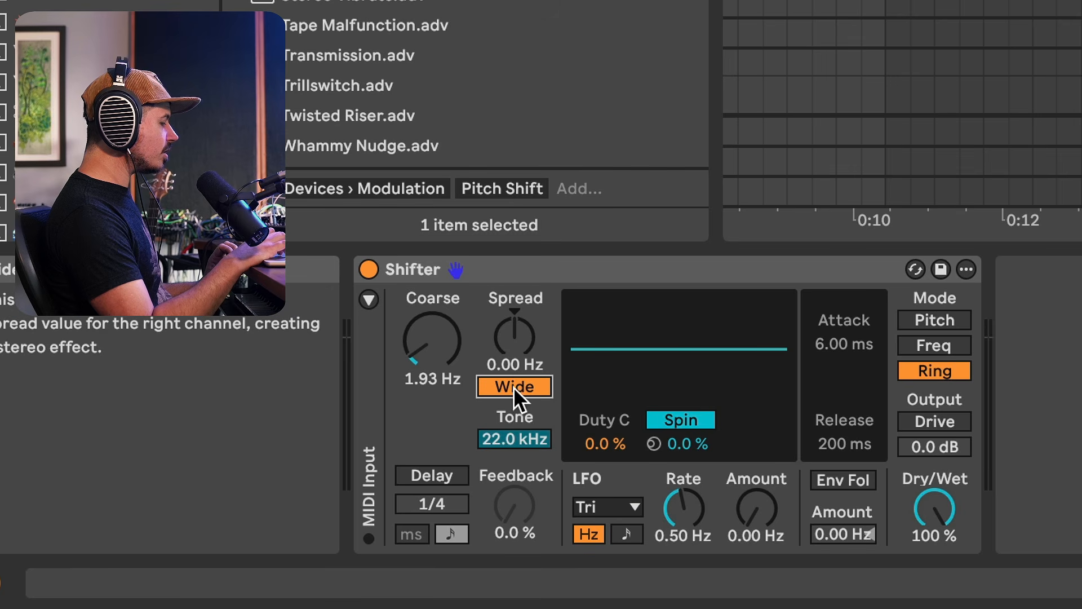
left_click(514, 335)
mouse_move(513, 335)
left_mouse_down()
mouse_move(513, 358)
mouse_move(513, 350)
left_mouse_up()
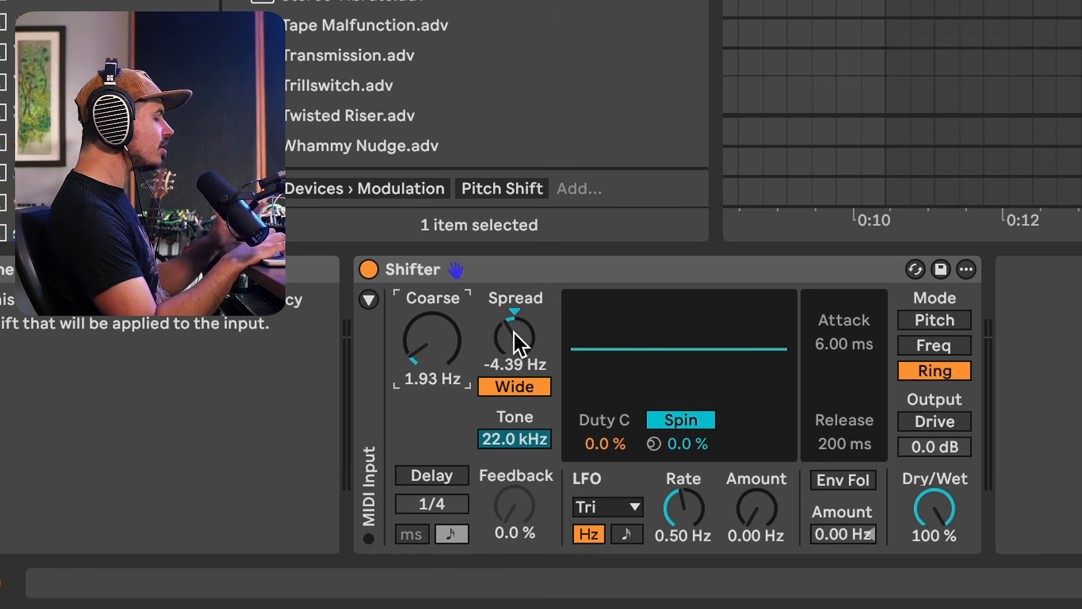
left_click_drag(514, 337, 513, 366)
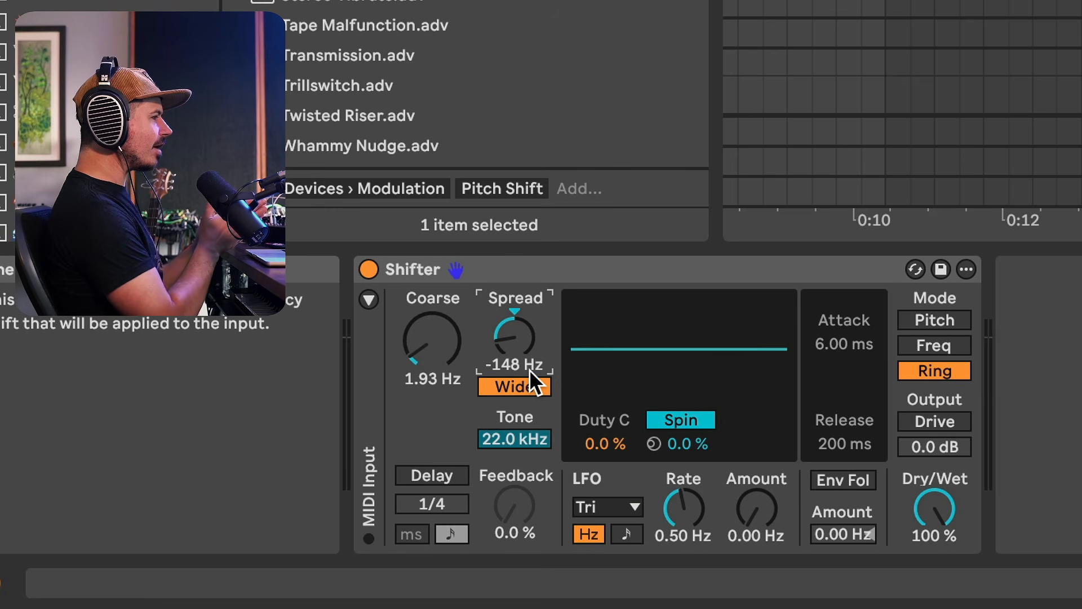
Step: Play the clip while raising the Shifter's Spread in stages through -4.39 Hz up to 85.7 Hz
key("space")
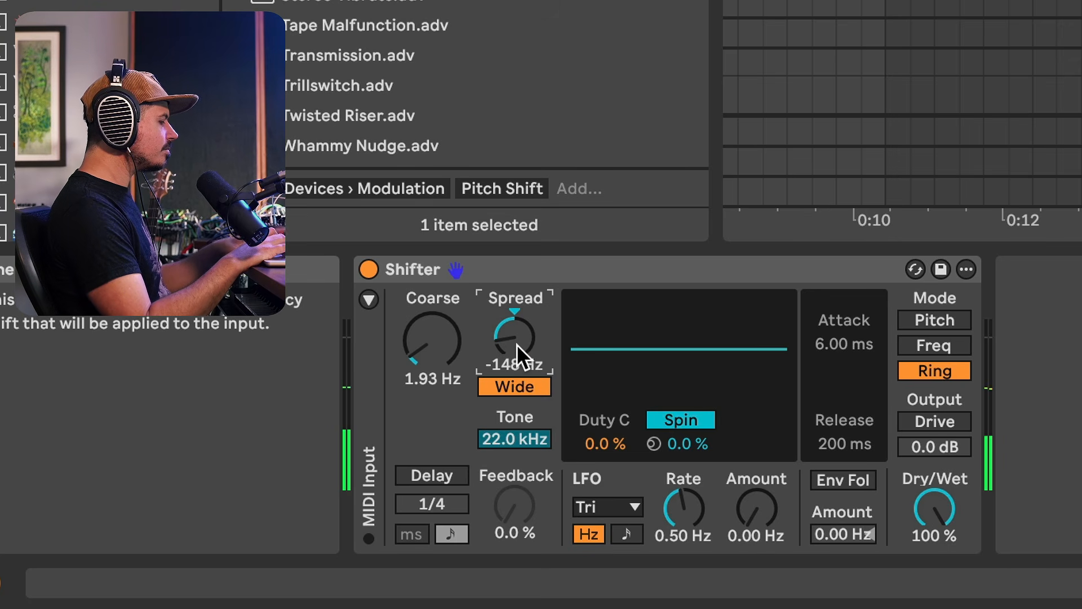
left_click_drag(516, 344, 516, 313)
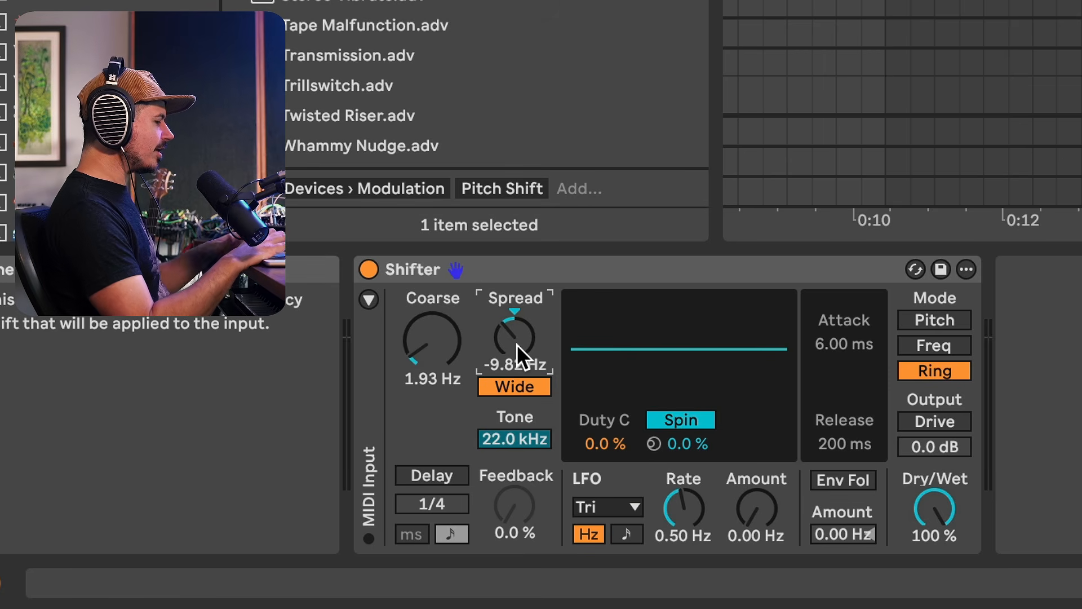
left_click_drag(516, 343, 516, 339)
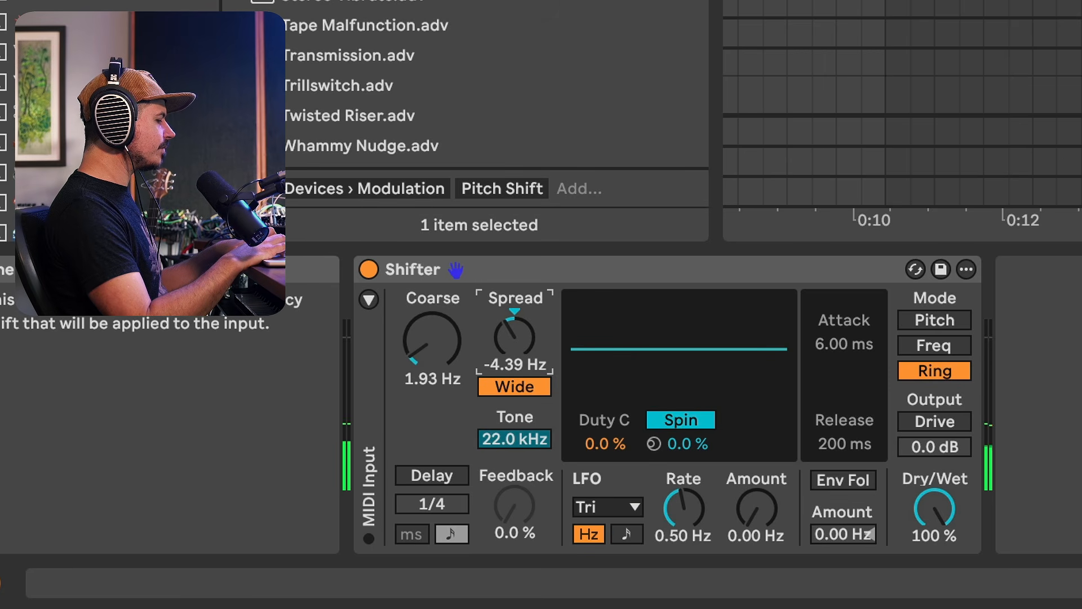
left_click_drag(516, 338, 516, 307)
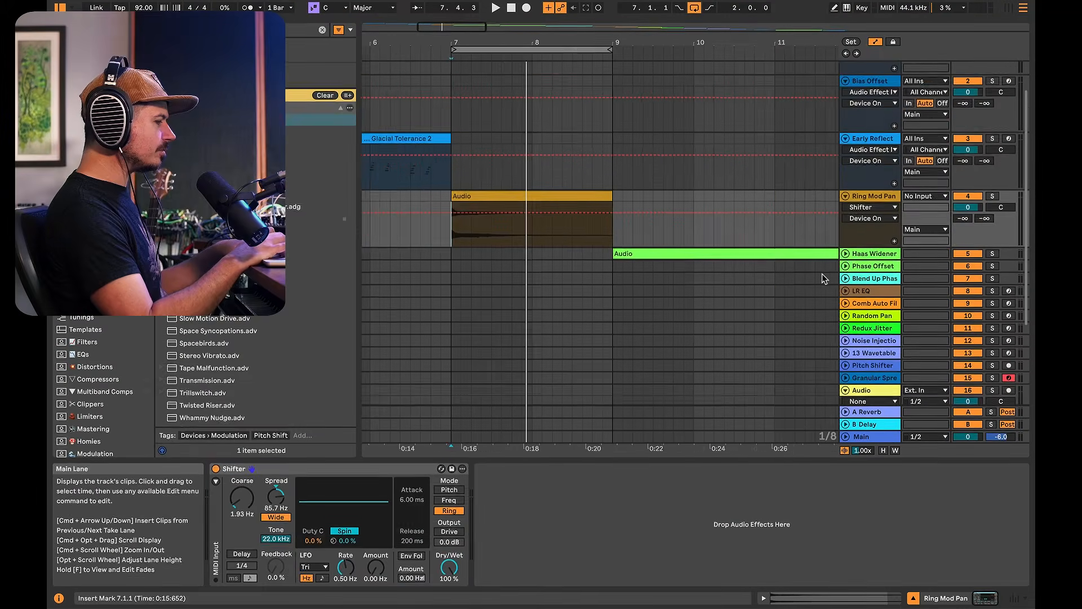
Step: Loop the Haas Widener track's Audio clip and play it with the EarthCry - Better Haas Widener rack bypassed
left_click(423, 192)
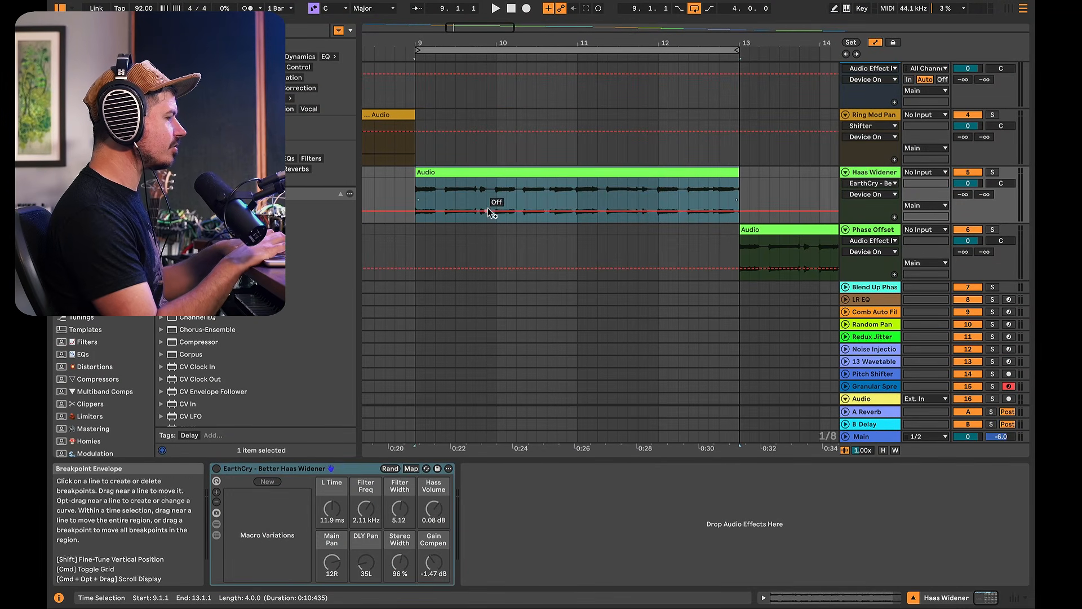
key("space")
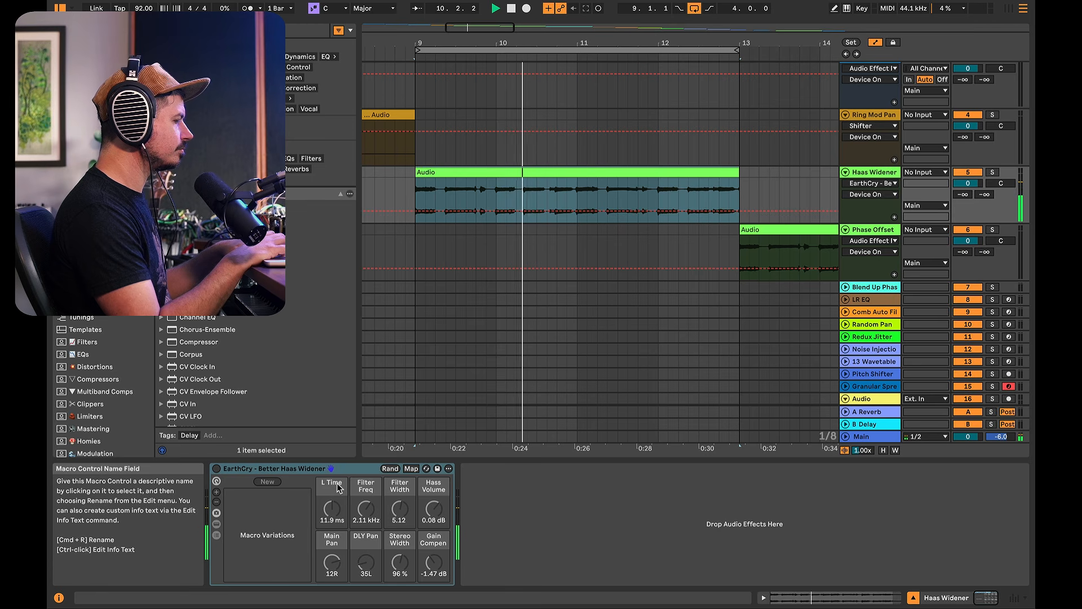
key("space")
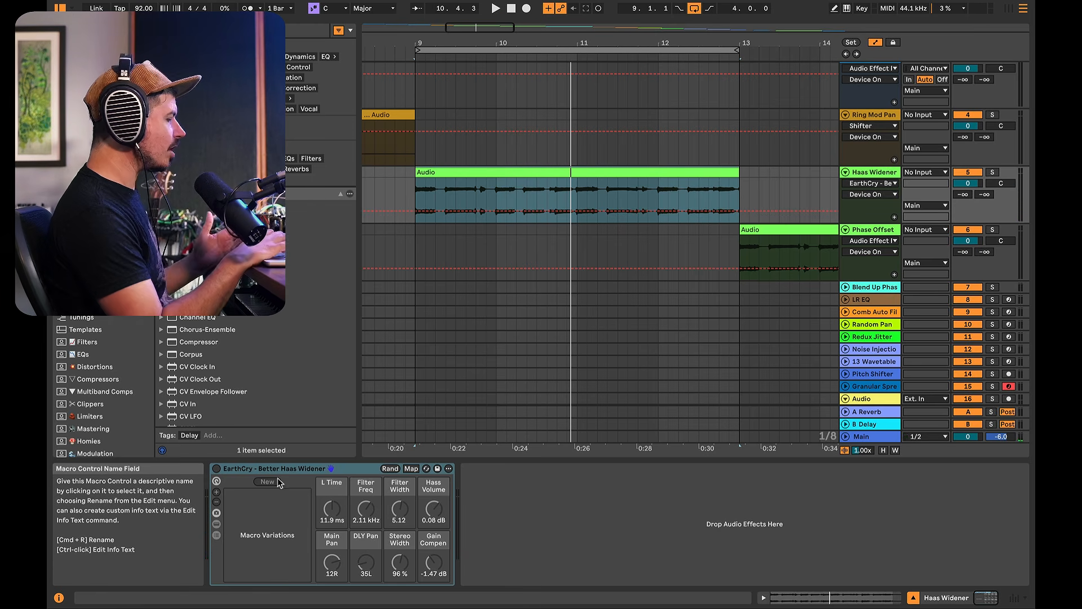
Step: Compare the clip with the EarthCry - Better Haas Widener rack switched on and off during playback
left_click(217, 469)
key("space")
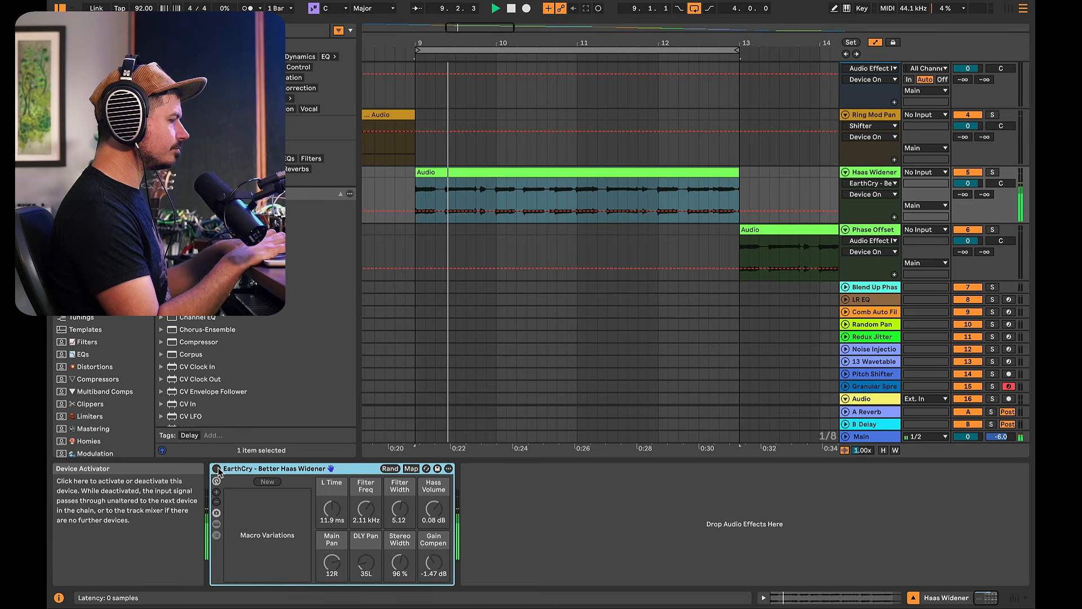
left_click(216, 468)
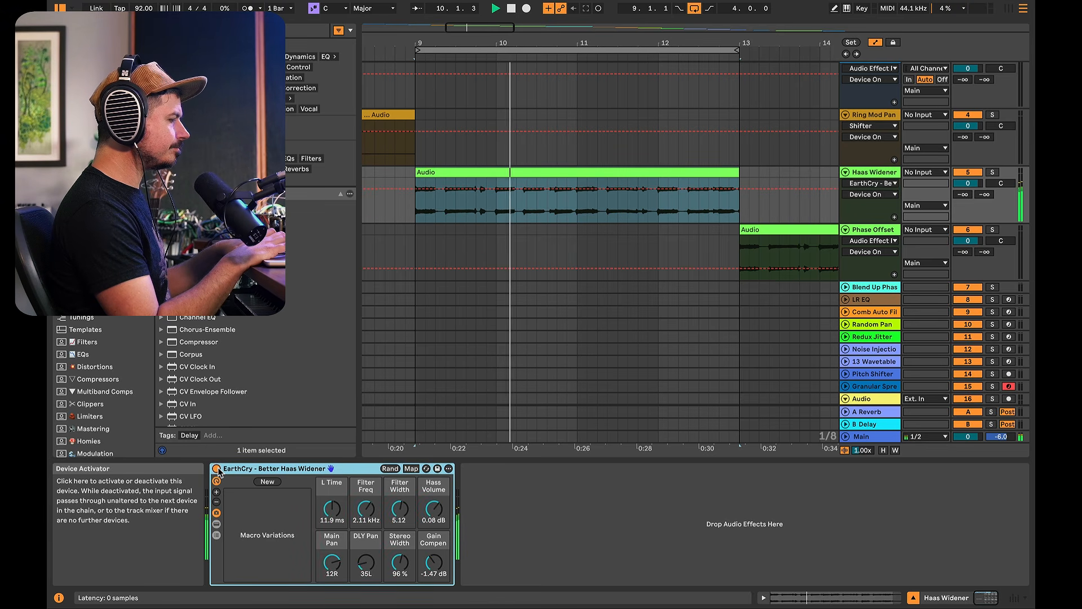
left_click(216, 468)
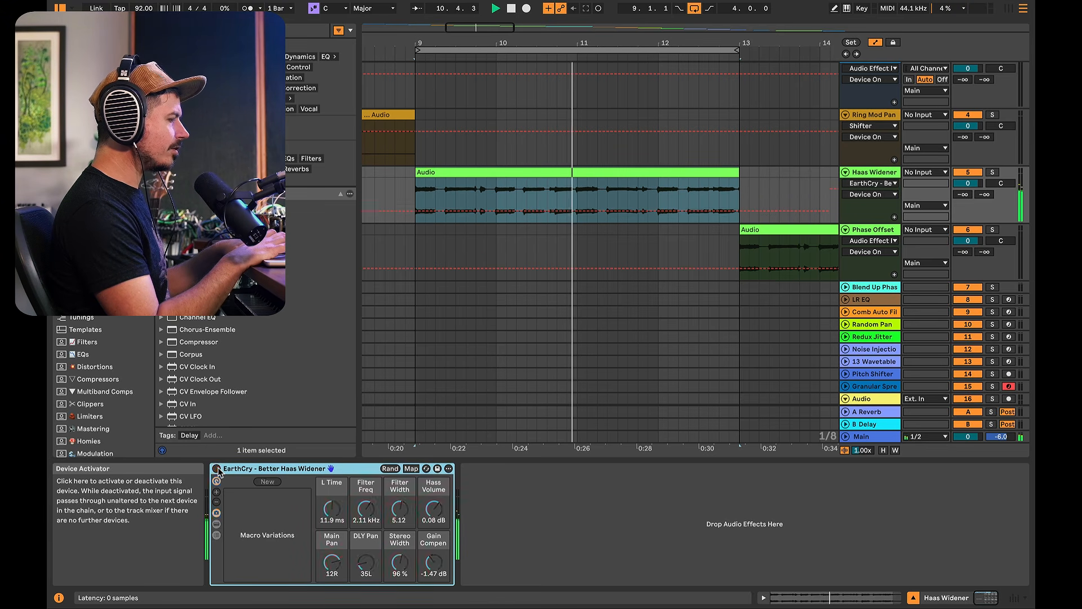
Step: Toggle the EarthCry - Better Haas Widener rack once more while the Haas Widener clip plays
left_click(216, 468)
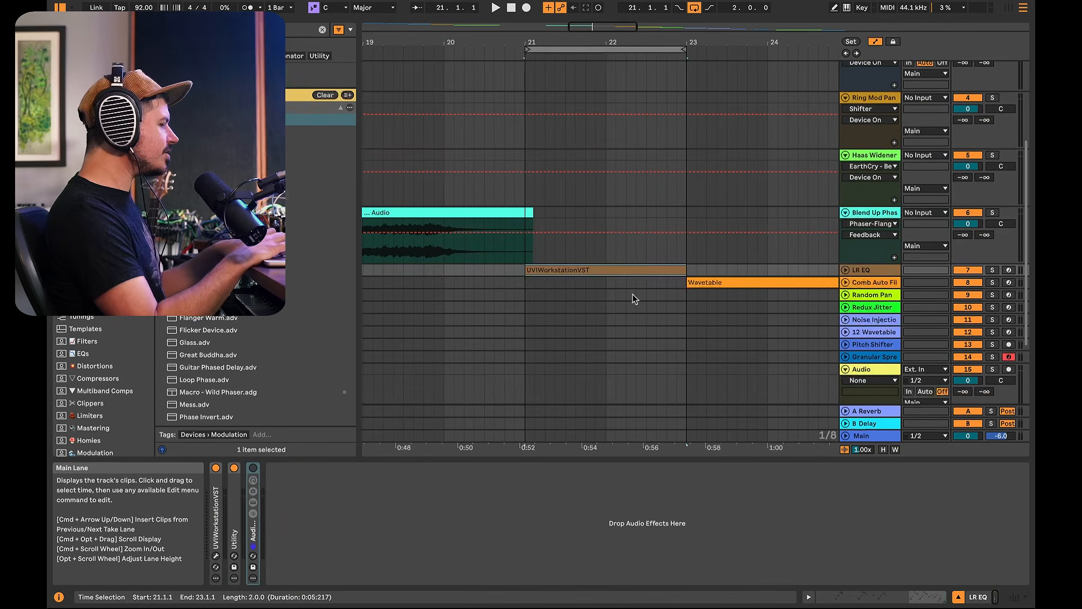
Step: Unfold the LR EQ track and play its UVIWorkstationVST clip from bar 21 with the audio effect rack bypassed
left_click(846, 271)
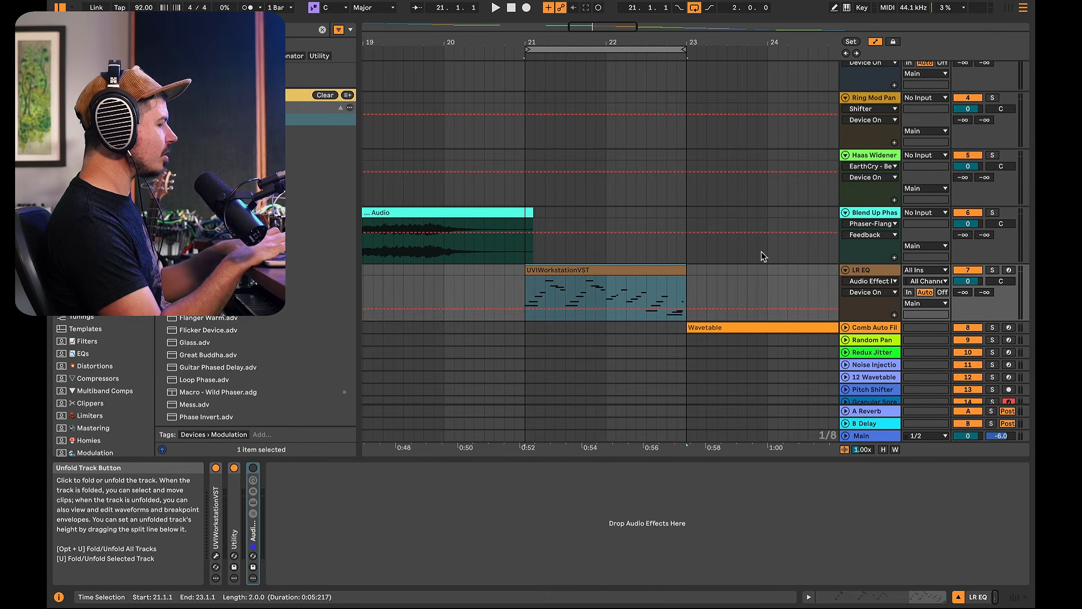
left_click(524, 293)
key("space")
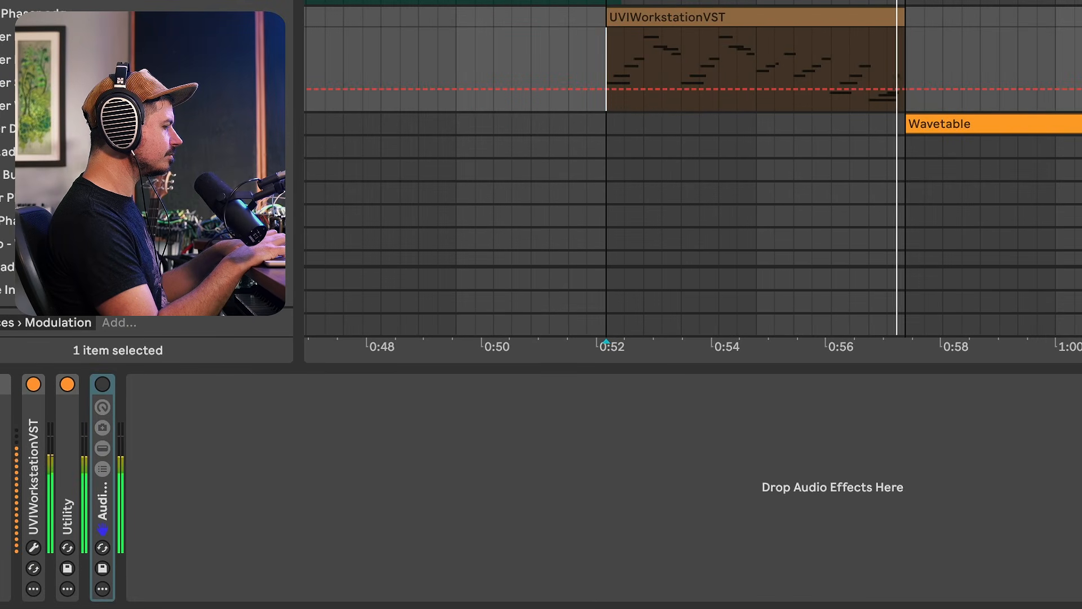
key("space")
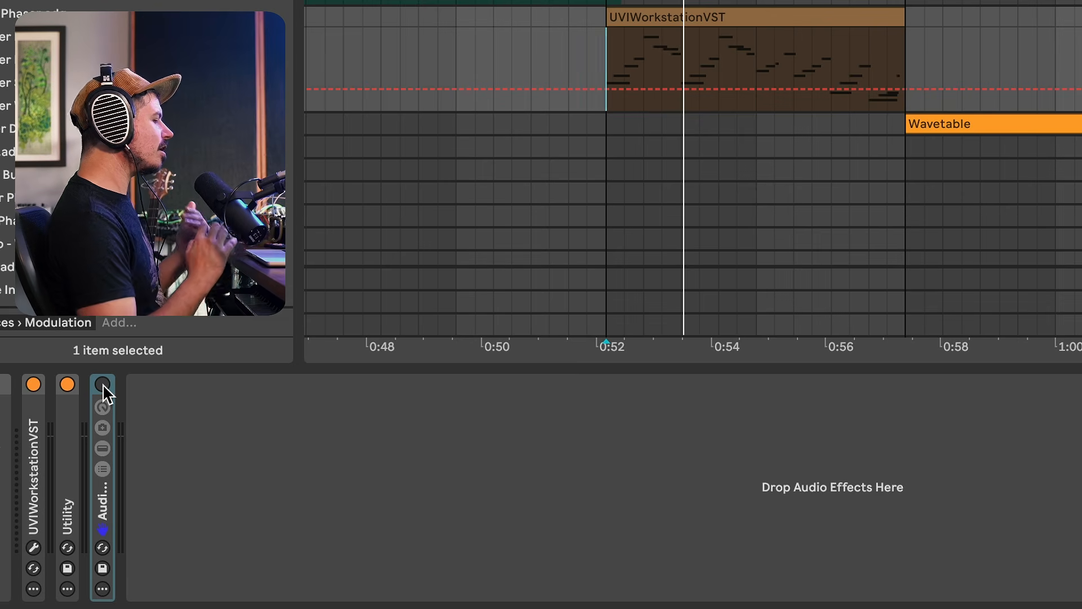
Step: Expand the LR EQ track's audio effect rack and compare it on and off during playback, leaving it enabled
double_click(99, 483)
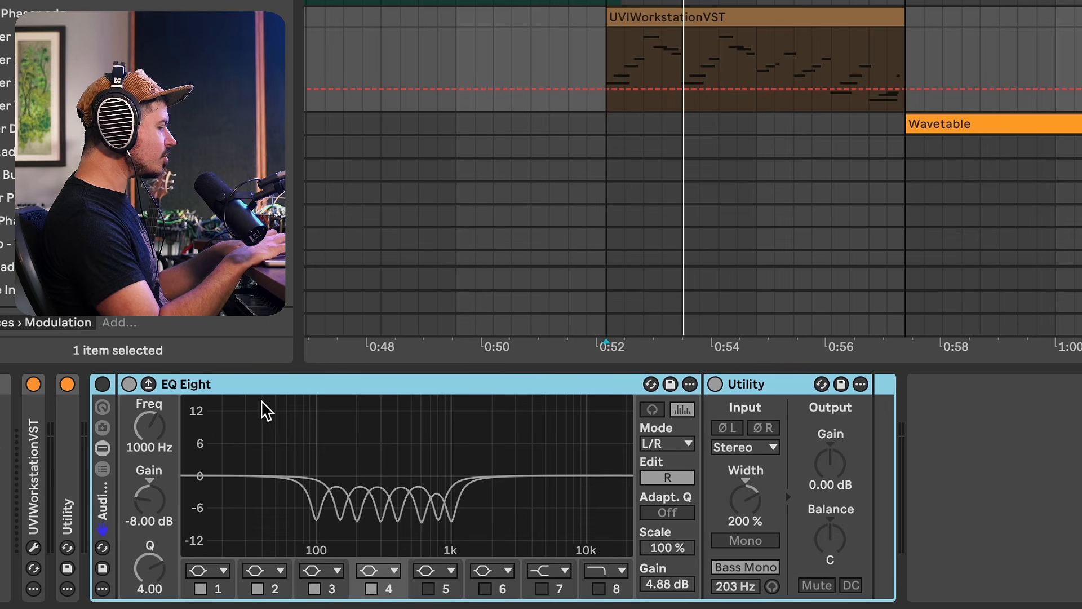
left_click(103, 384)
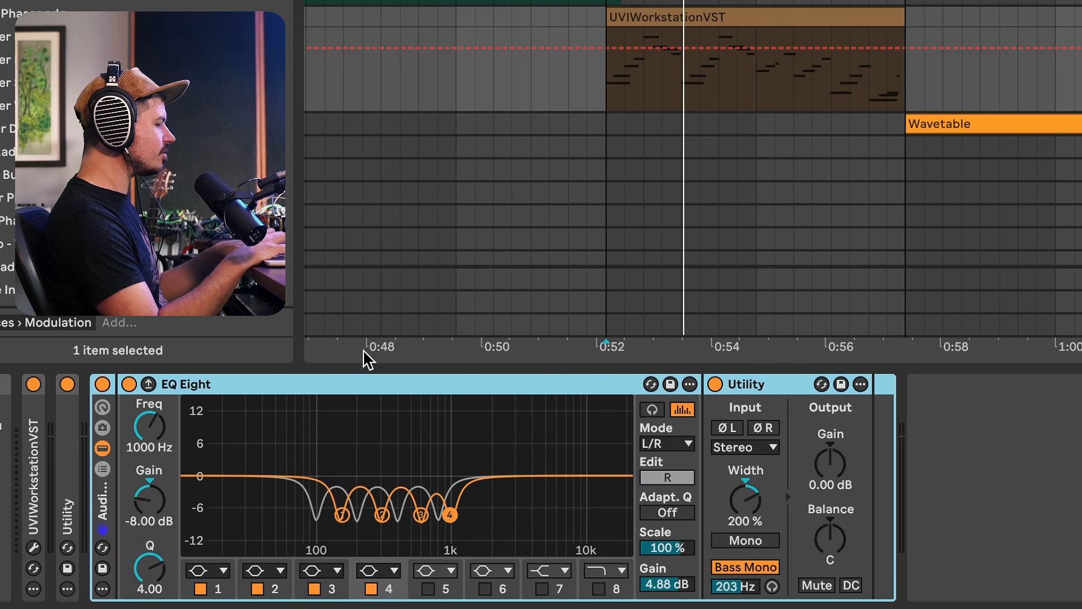
key("space")
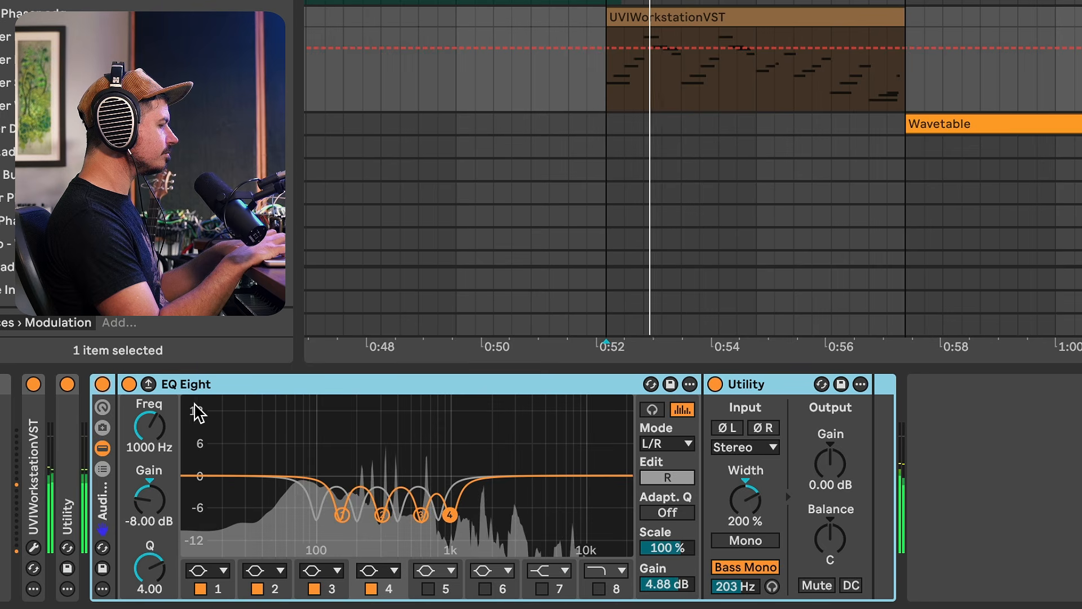
left_click(103, 384)
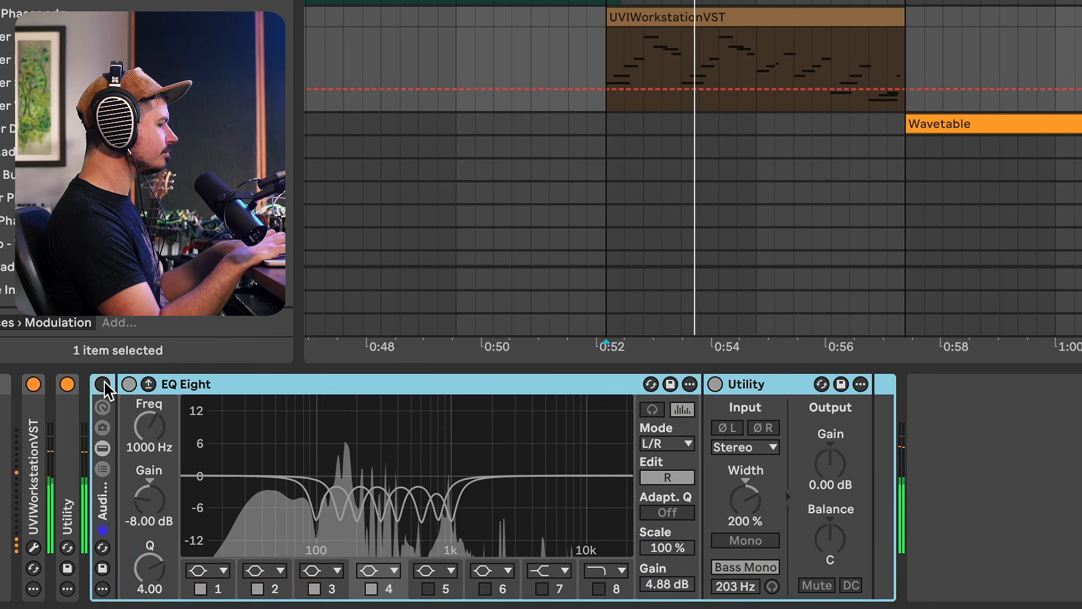
left_click(102, 384)
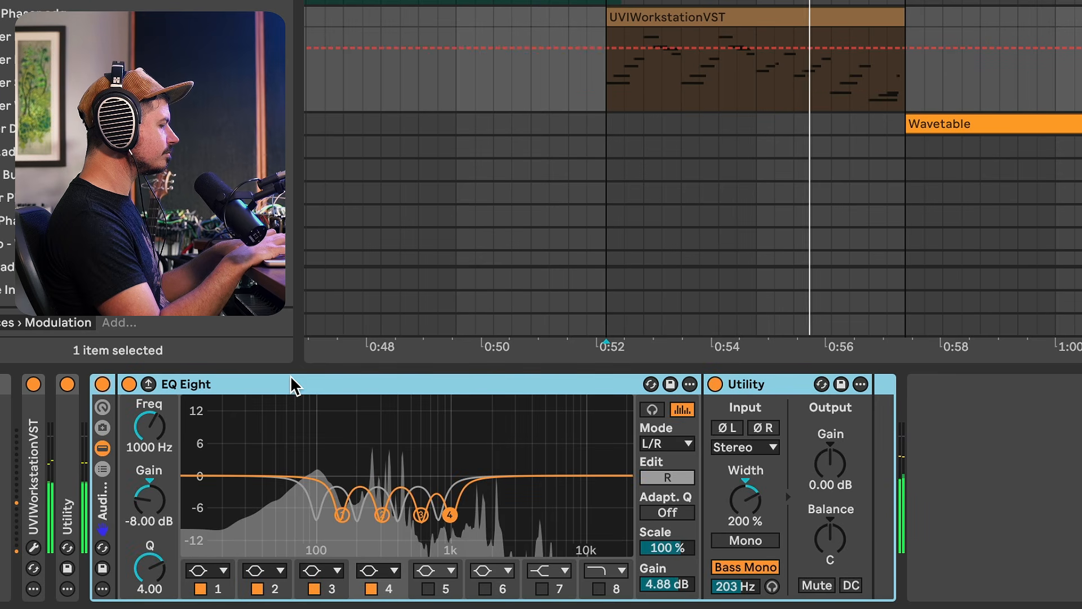
Step: Enlarge the EQ Eight display, keep its mode at L/R, and inspect the left and right channel filter curves
left_click(149, 384)
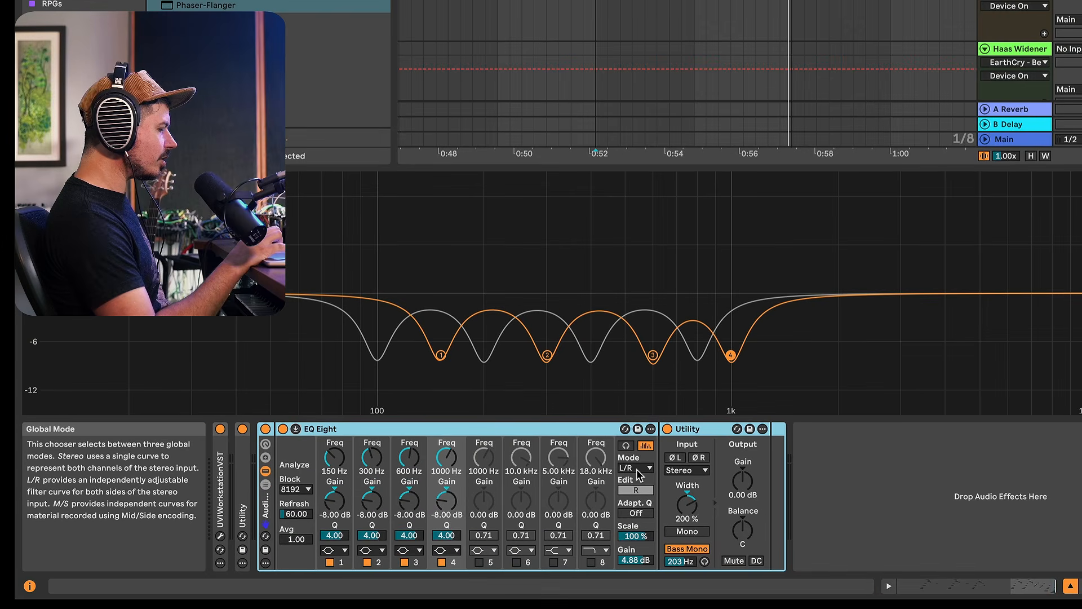
left_click(640, 468)
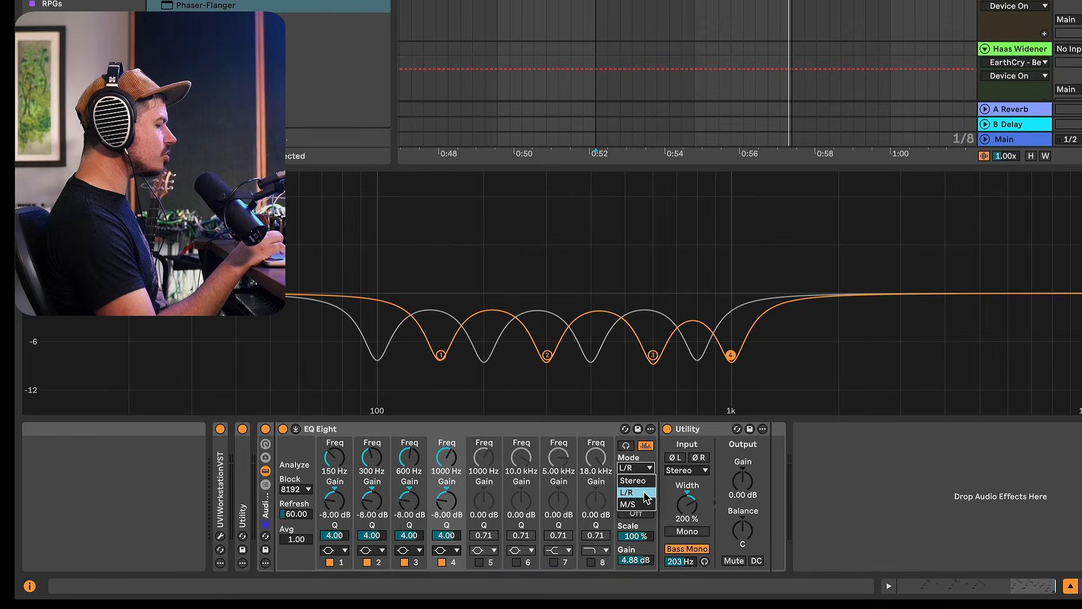
left_click(644, 491)
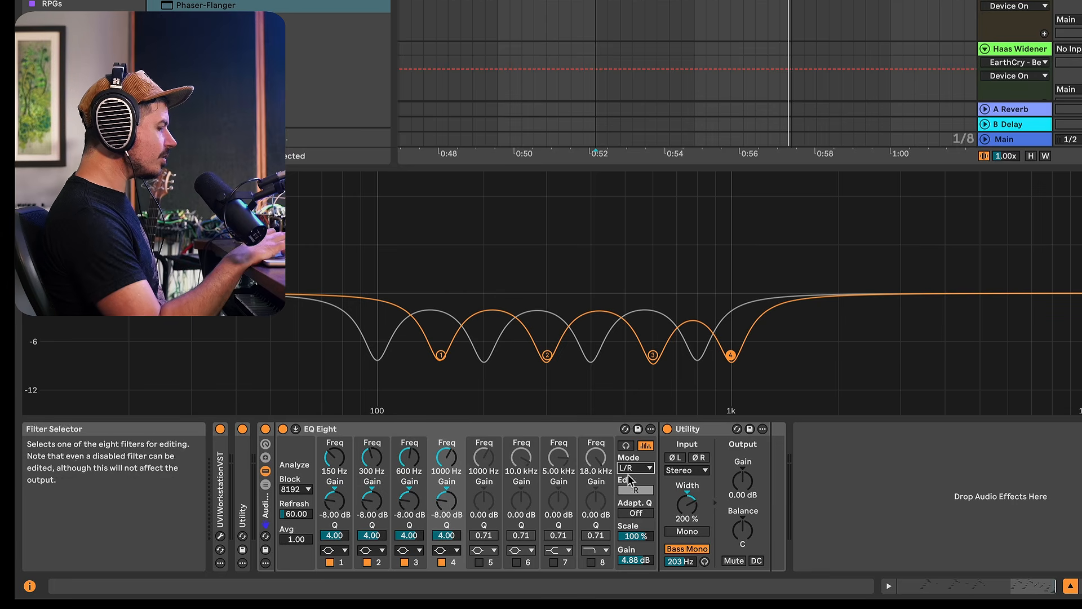
left_click(636, 490)
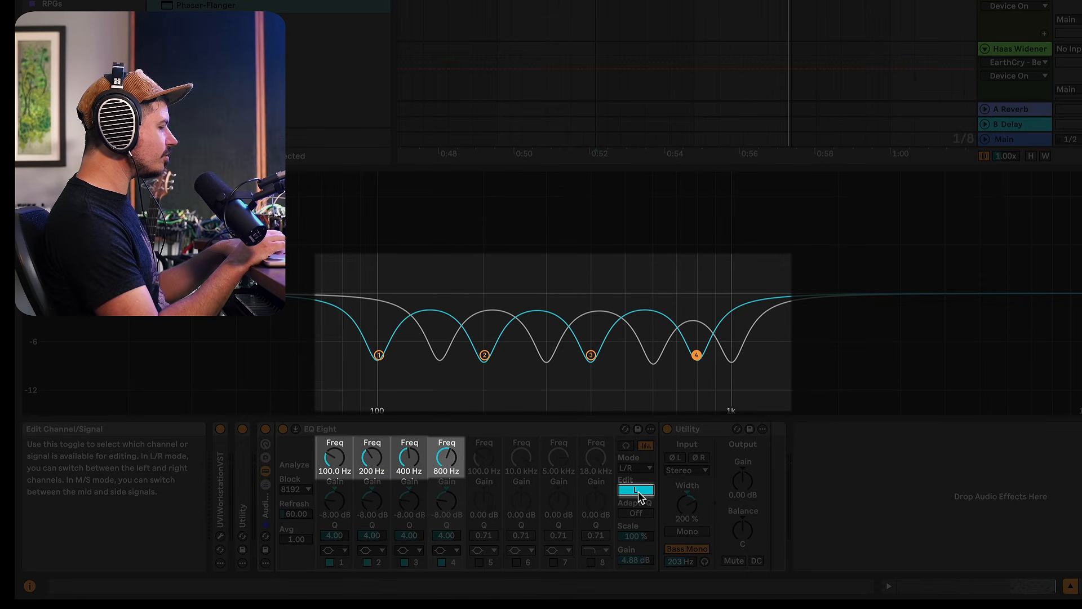
left_click(637, 490)
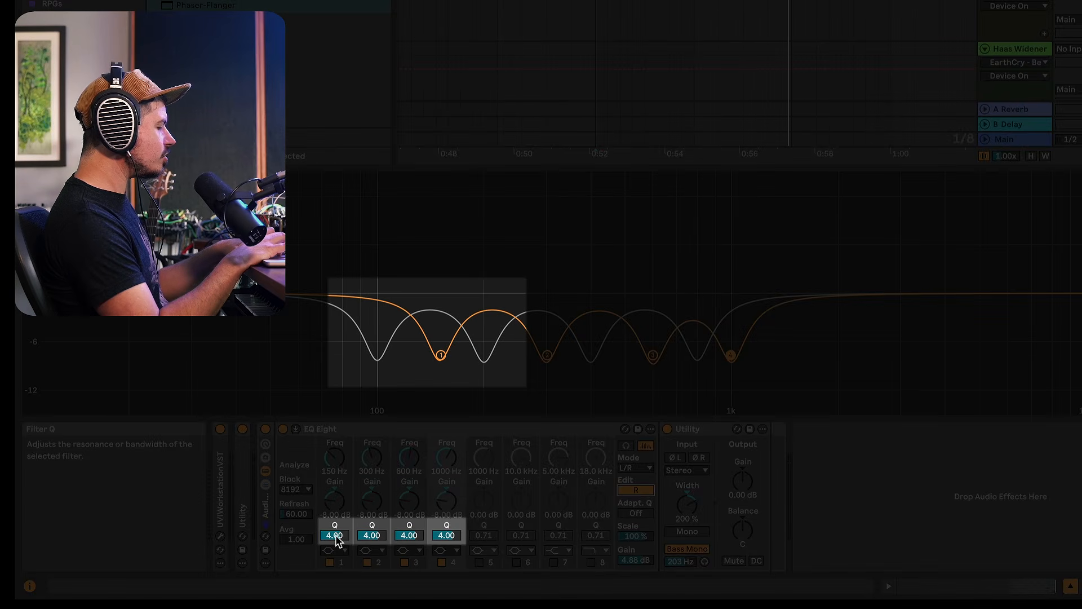
Step: Try adjusting the Q of the first right-channel filter in EQ Eight and undo the change
left_click_drag(335, 537, 336, 514)
key("super+z")
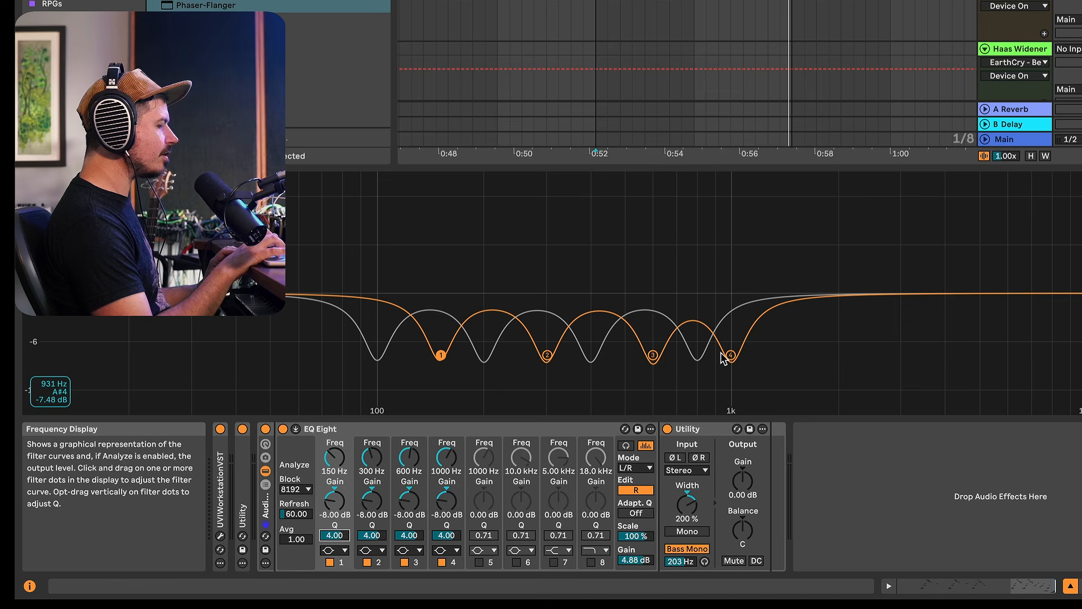
Step: Reset EQ Eight's global gain to 0.00 dB and compare the rack on and off during playback
double_click(629, 559)
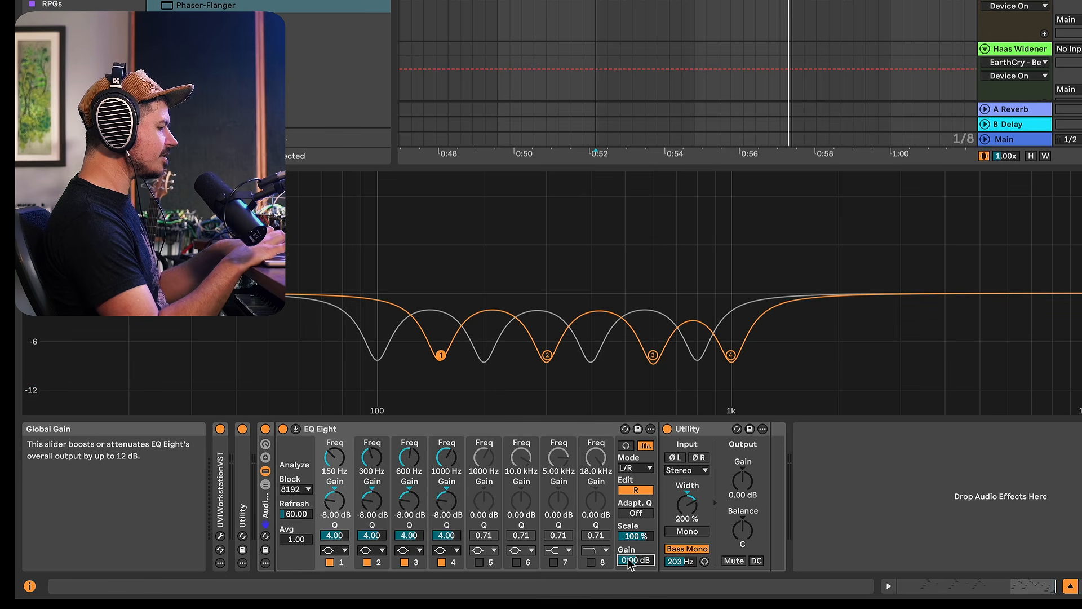
left_click(265, 429)
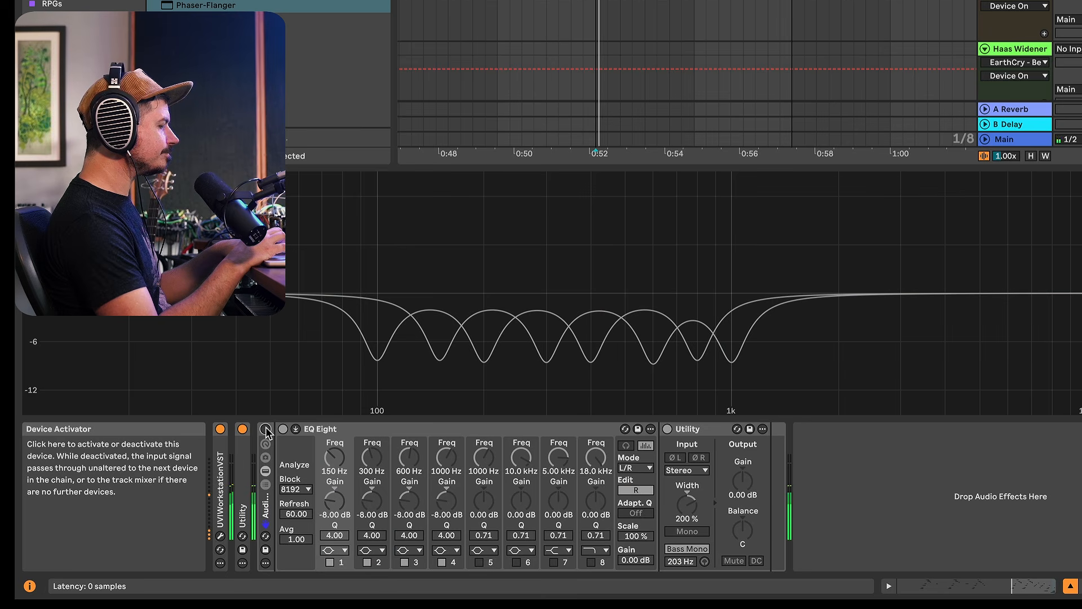
left_click(265, 430)
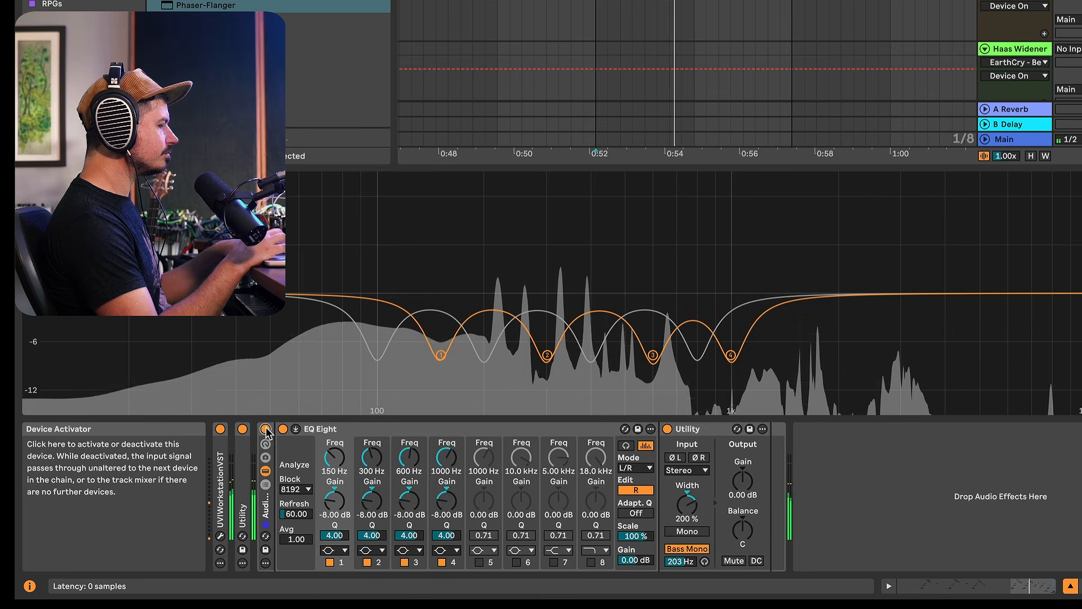
left_click(265, 429)
left_click(265, 430)
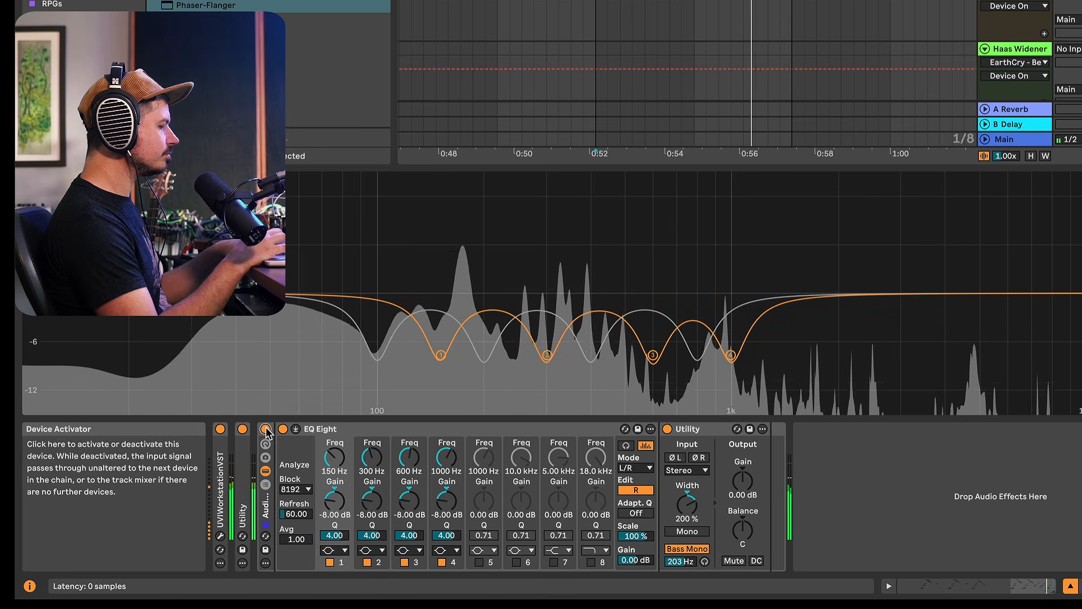
Step: Raise EQ Eight's global gain to 4.69 dB and compare the clip with the rack bypassed and enabled
left_click_drag(644, 559, 644, 545)
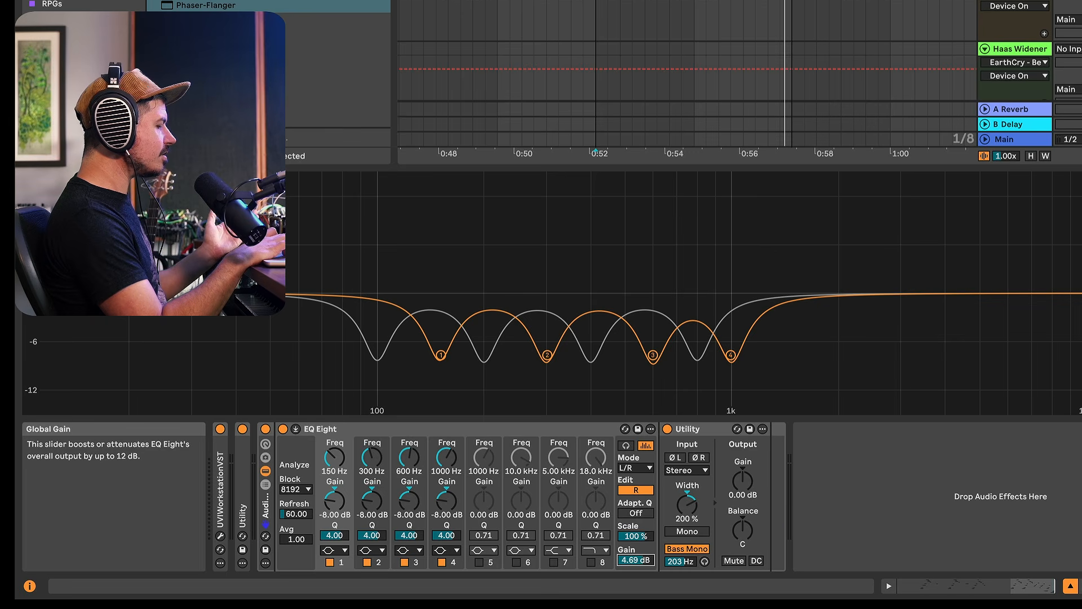
key("space")
left_click(265, 430)
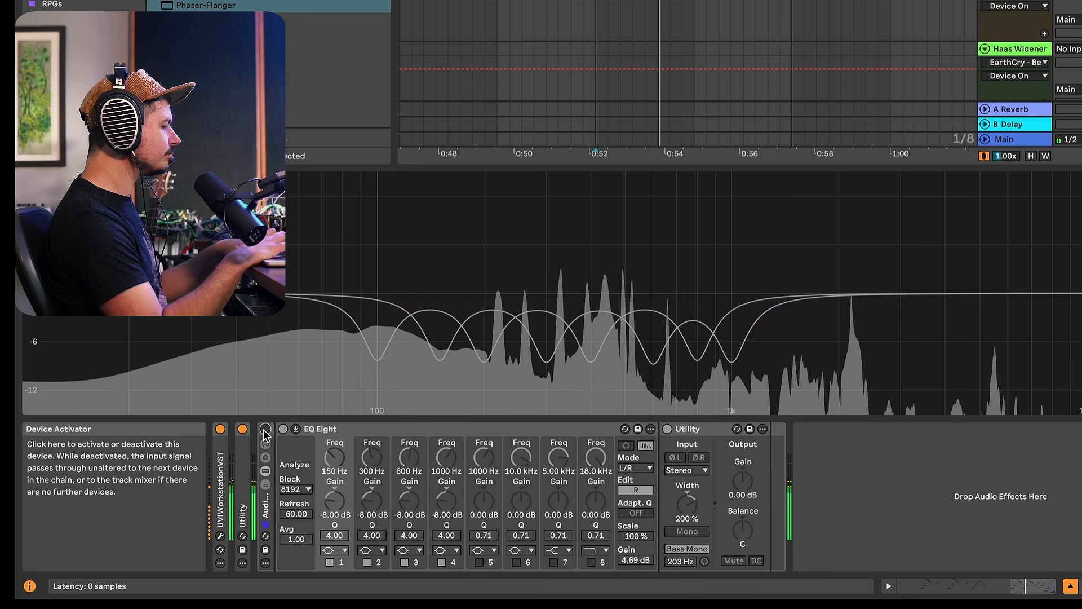
left_click(265, 430)
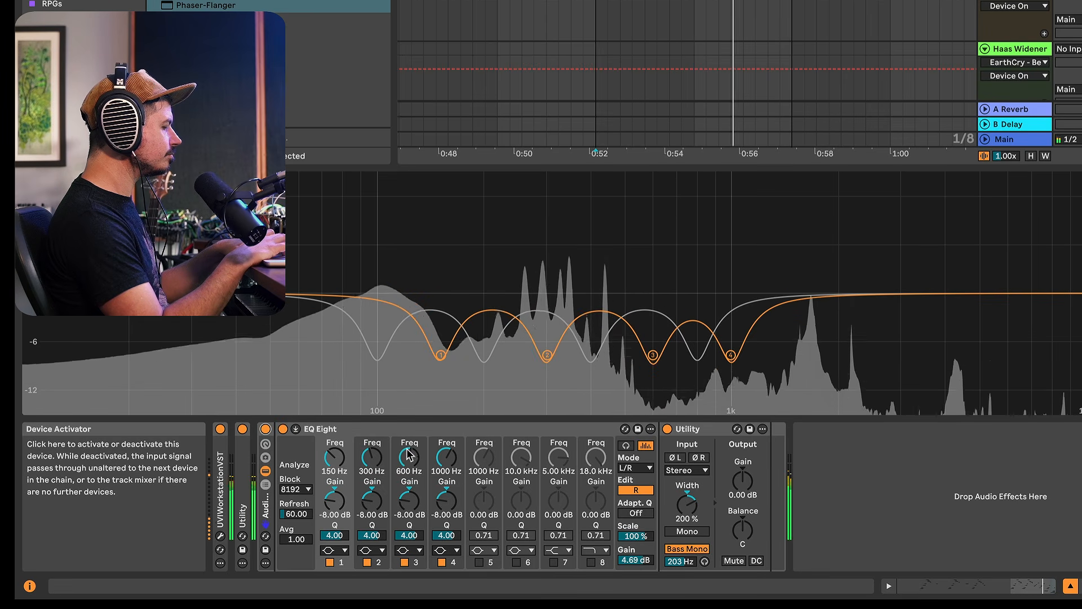
key("space")
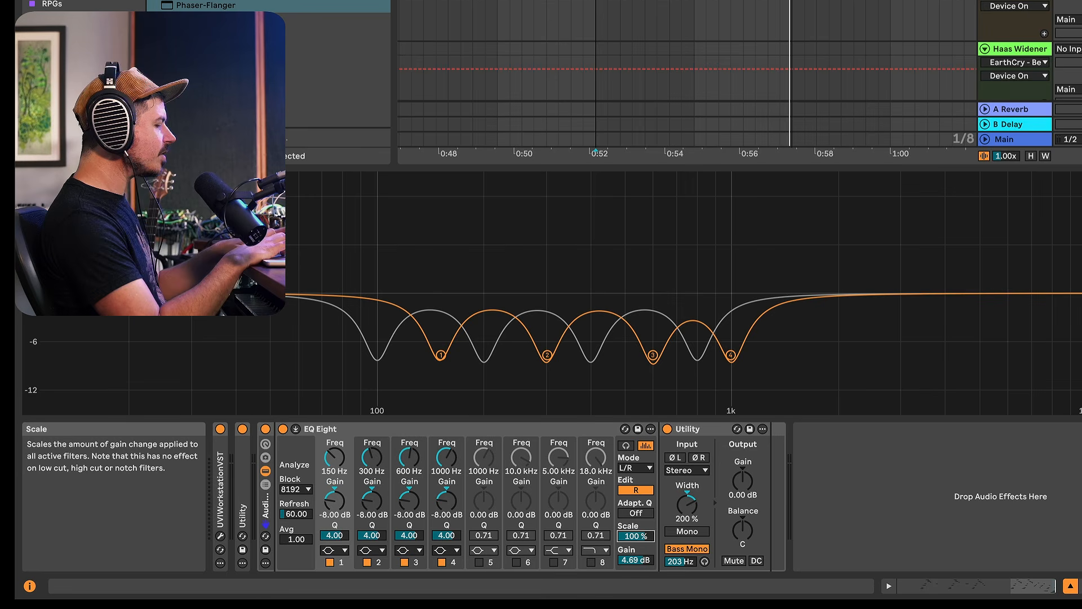
Step: Increase EQ Eight's Scale to 200 % and play the clip with the deeper filter notches
mouse_move(642, 539)
left_mouse_down()
mouse_move(642, 525)
mouse_move(643, 550)
mouse_move(644, 539)
left_mouse_up()
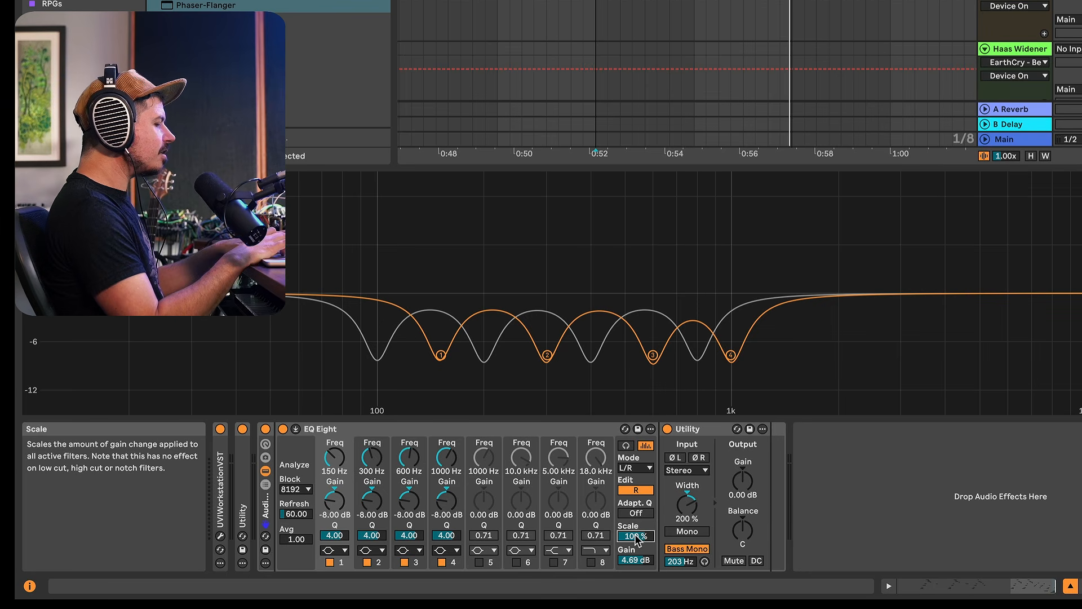
left_click_drag(636, 535, 636, 479)
key("space")
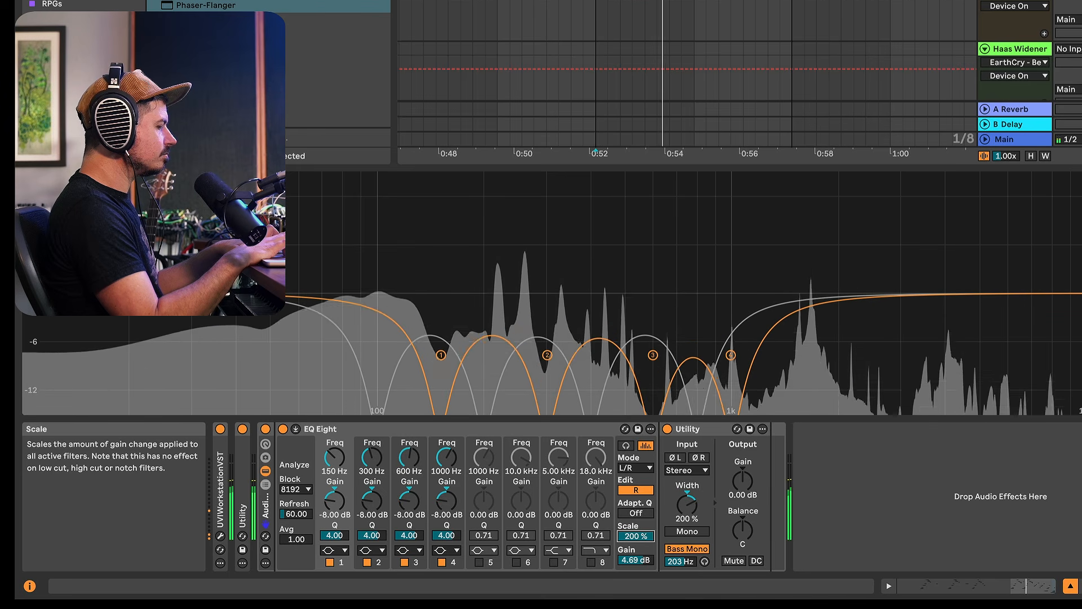
Step: Set EQ Eight's global gain to 8.25 dB and compare the rack on and off during playback
left_click(637, 560)
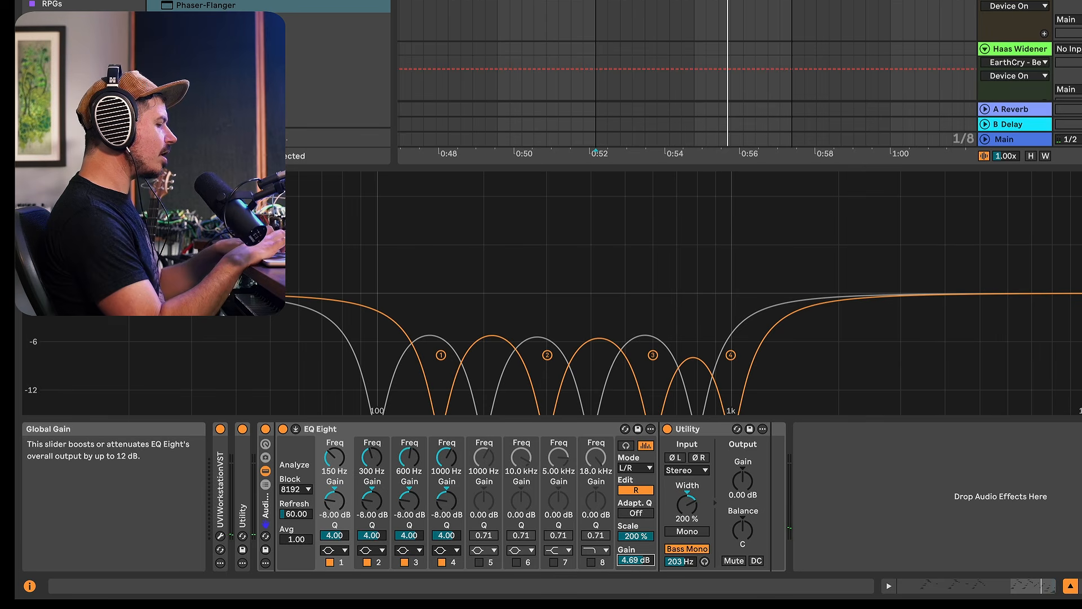
key("space")
left_click_drag(636, 552, 636, 549)
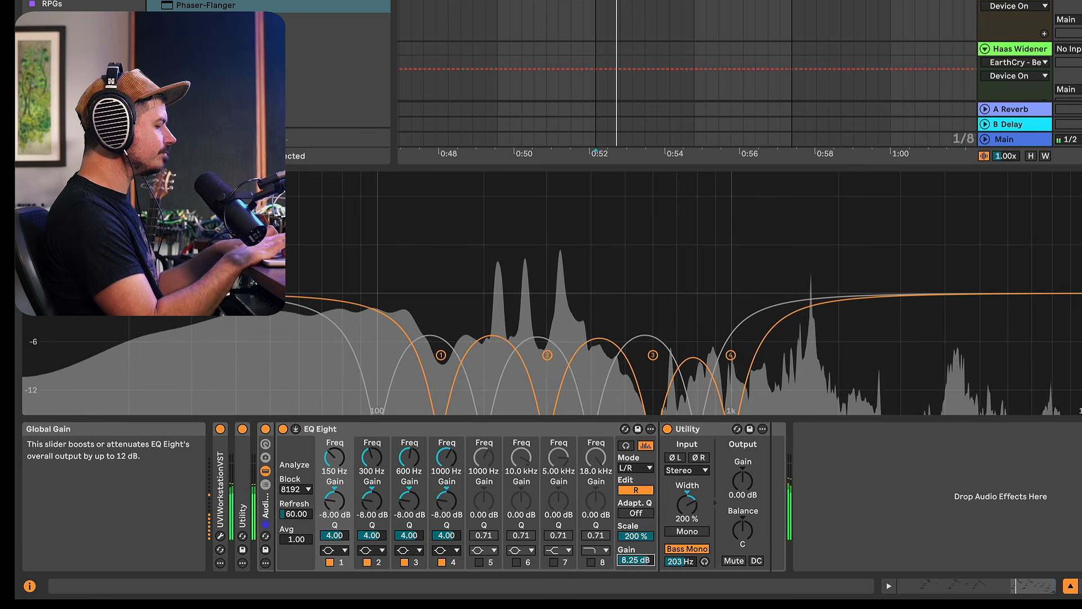
left_click(265, 429)
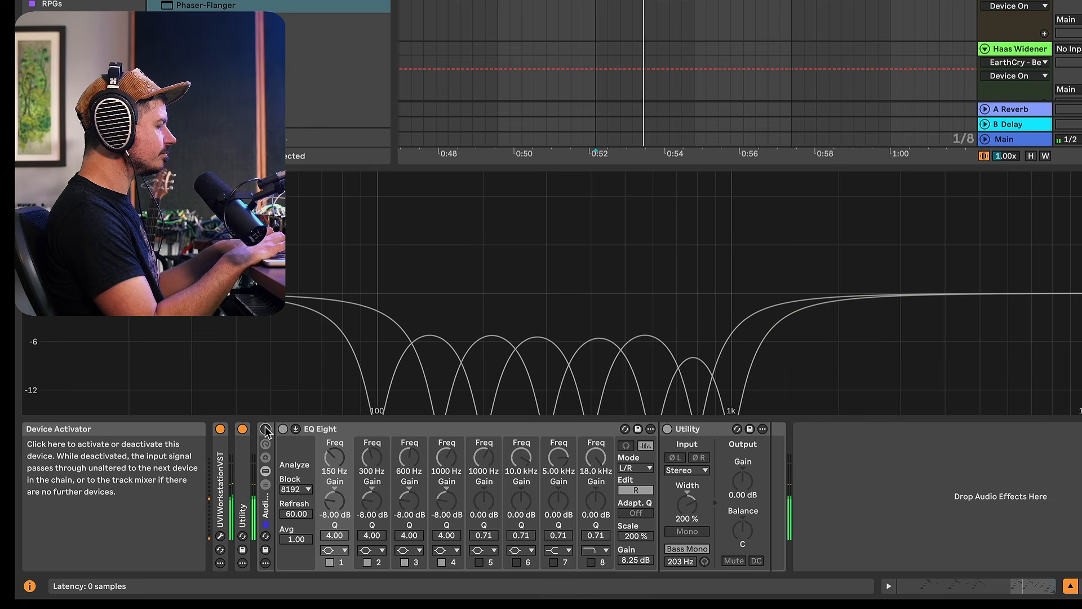
left_click(266, 430)
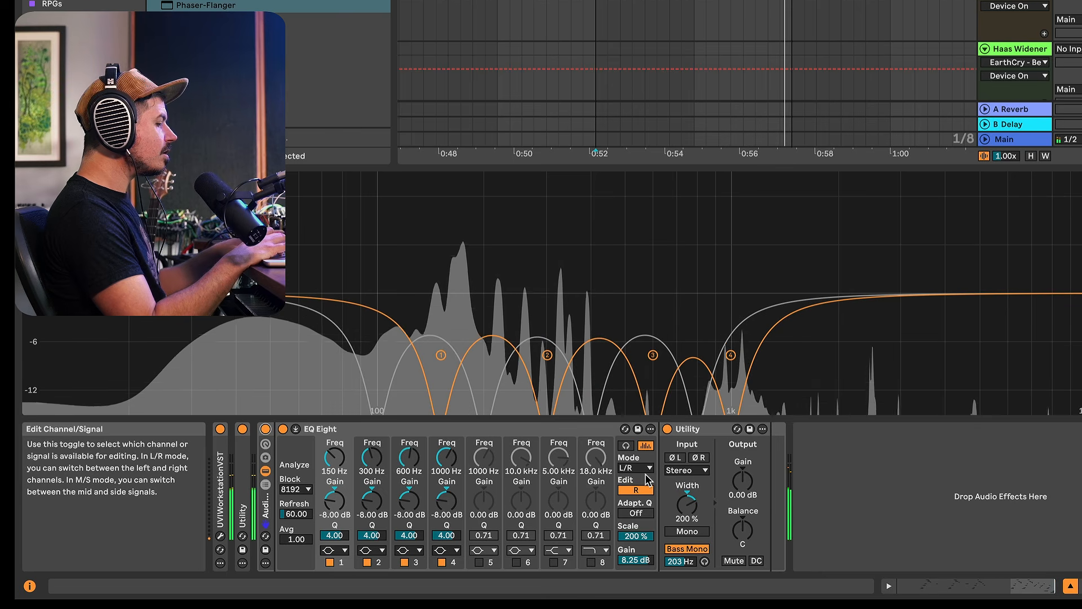
Step: Review EQ Eight's mode options while keeping L/R, and collapse its enlarged display
left_click(640, 470)
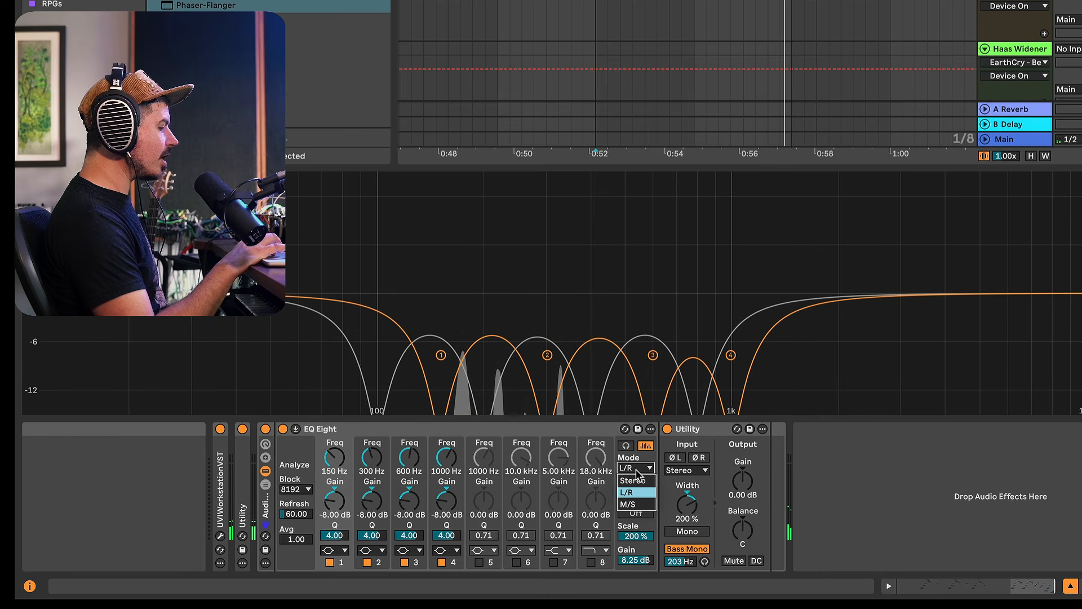
left_click(638, 471)
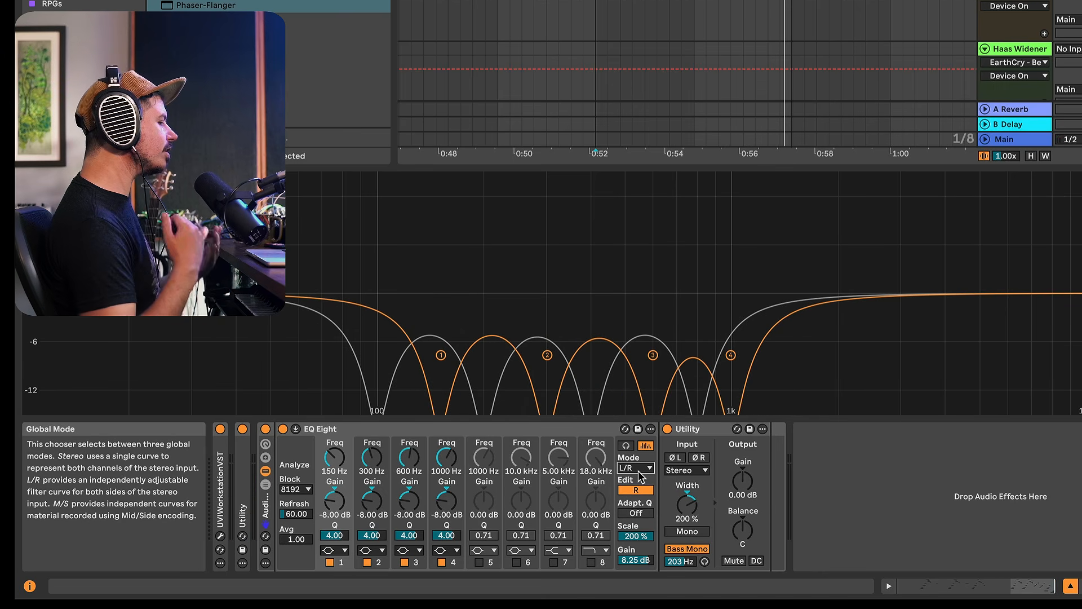
left_click(295, 429)
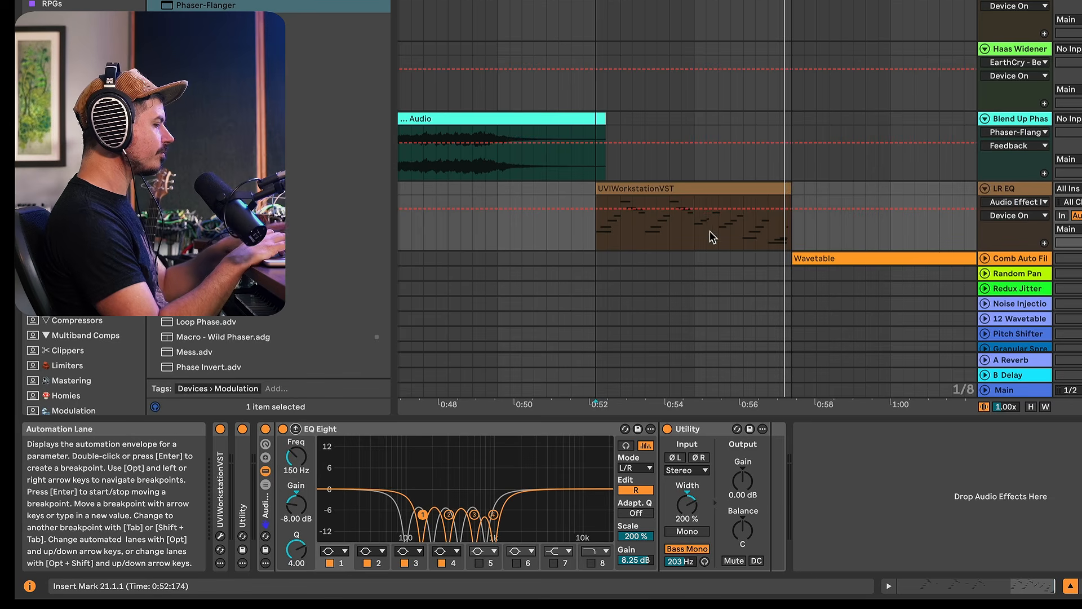
Step: Play the Wavetable clip on the Comb Auto Filter track with its Auto Filter bypassed
scroll(699, 235, "right", 5)
left_click(567, 253)
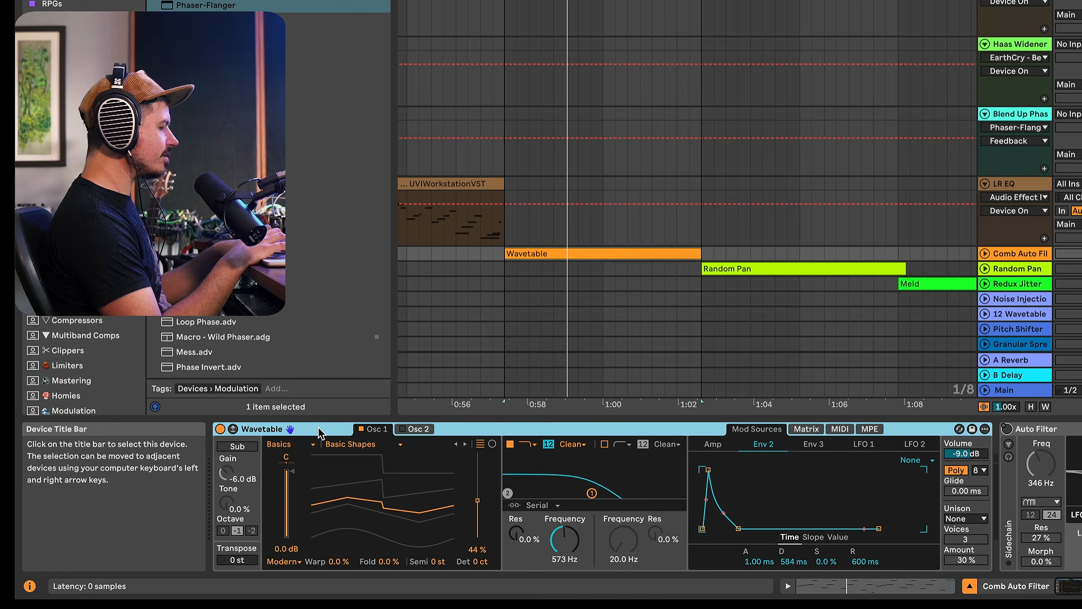
key("space")
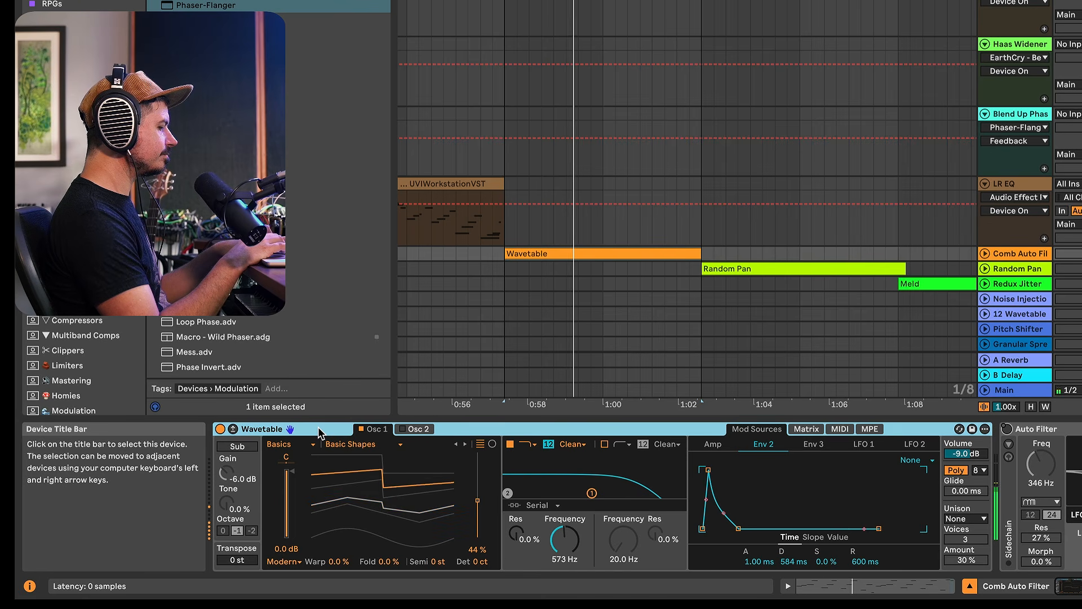
scroll(793, 448, "right", 5)
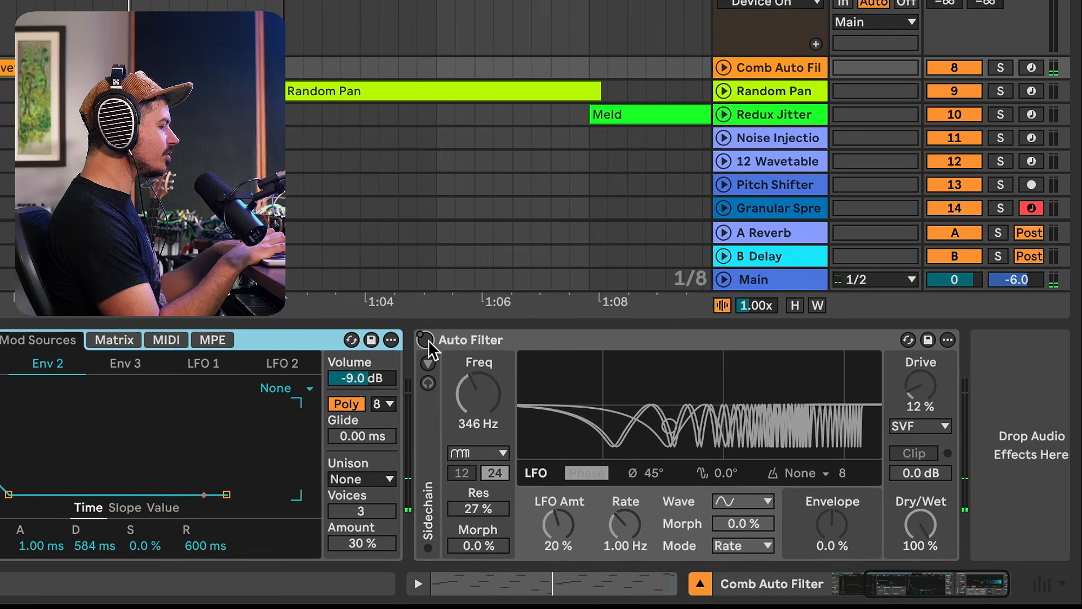
Step: Compare the Comb Auto Filter track with its existing Auto Filter on and off during playback
left_click(425, 340)
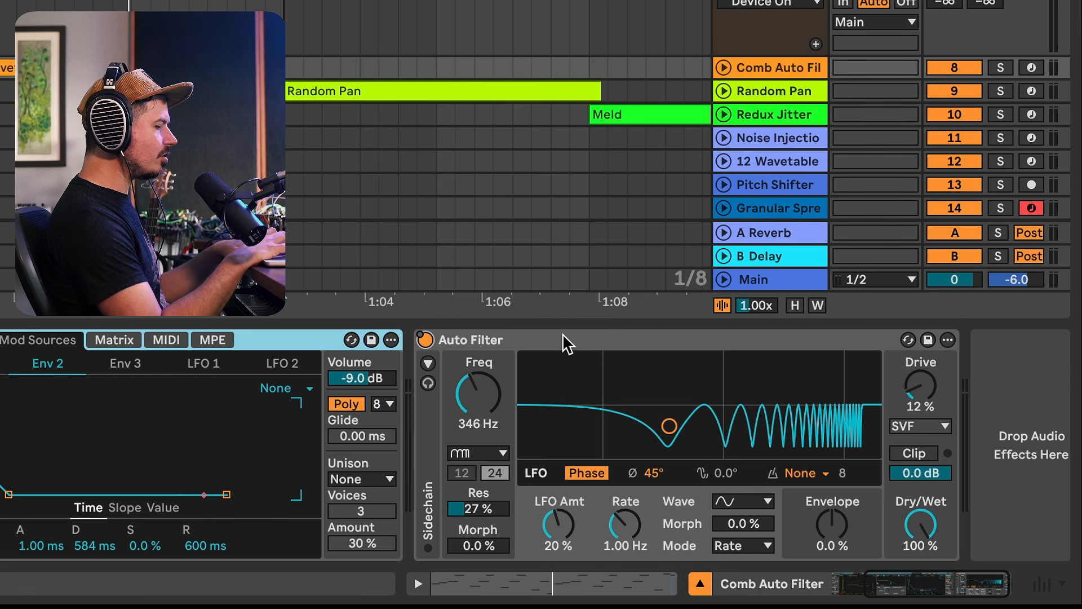
key("space")
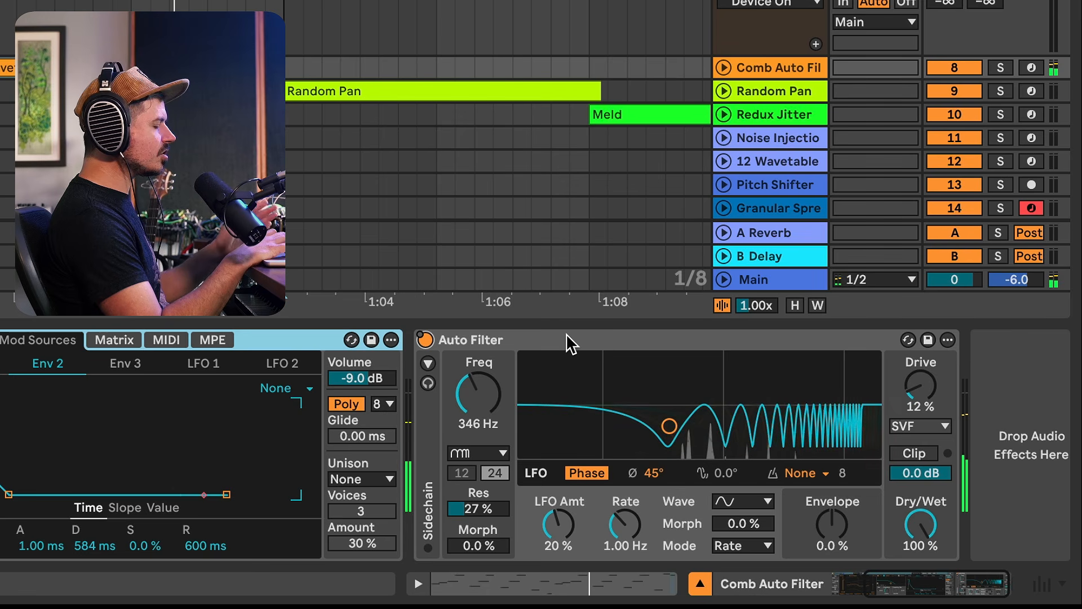
left_click(425, 337)
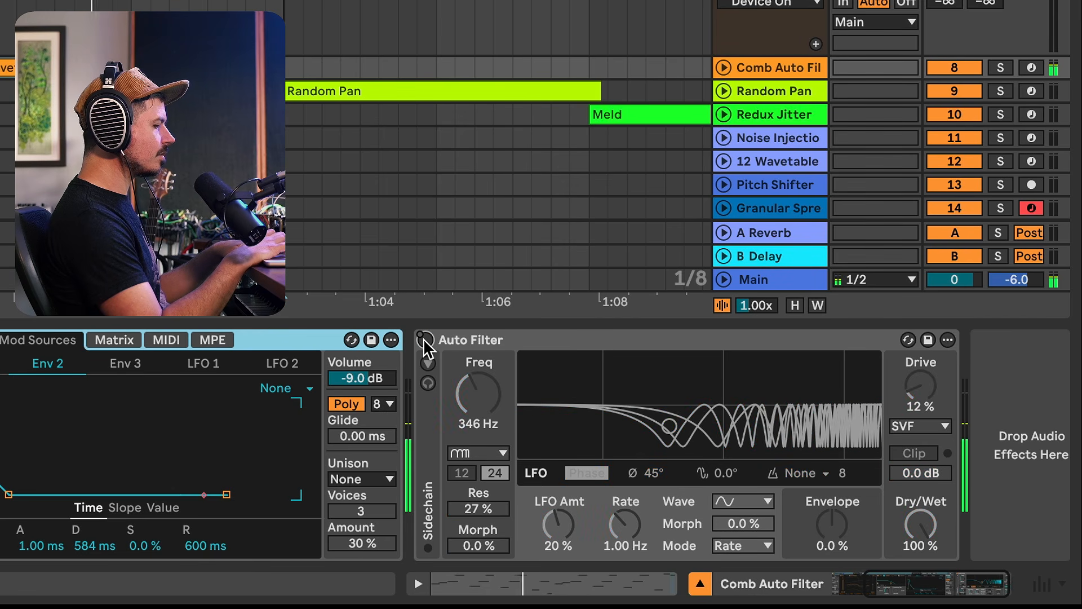
left_click(425, 339)
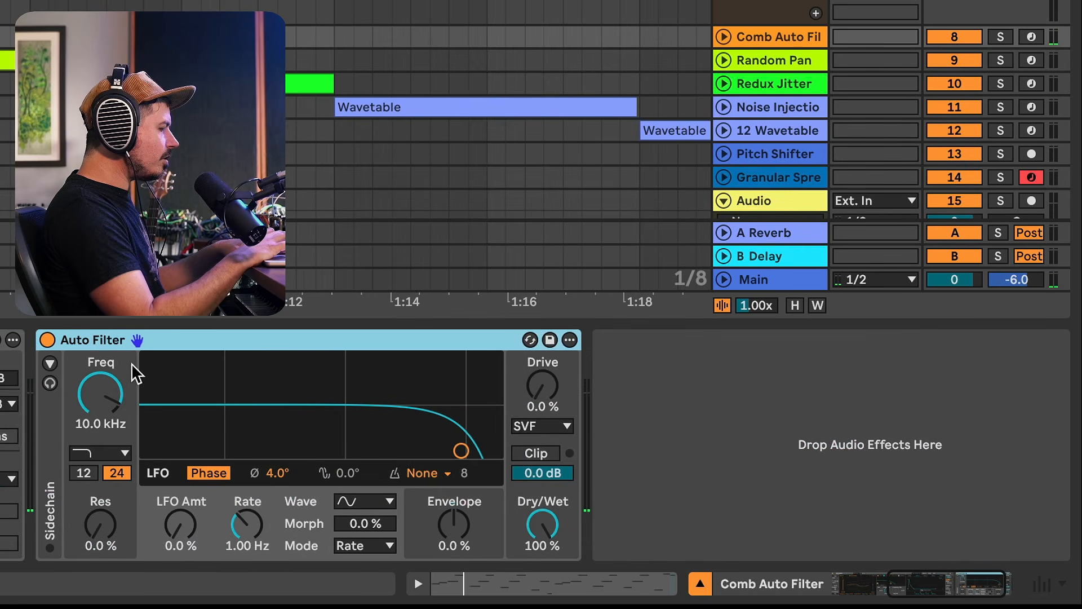
Step: Switch the fresh Auto Filter from low-pass to the Comb type and set its frequency to 161 Hz
left_click_drag(102, 386, 102, 417)
key("space")
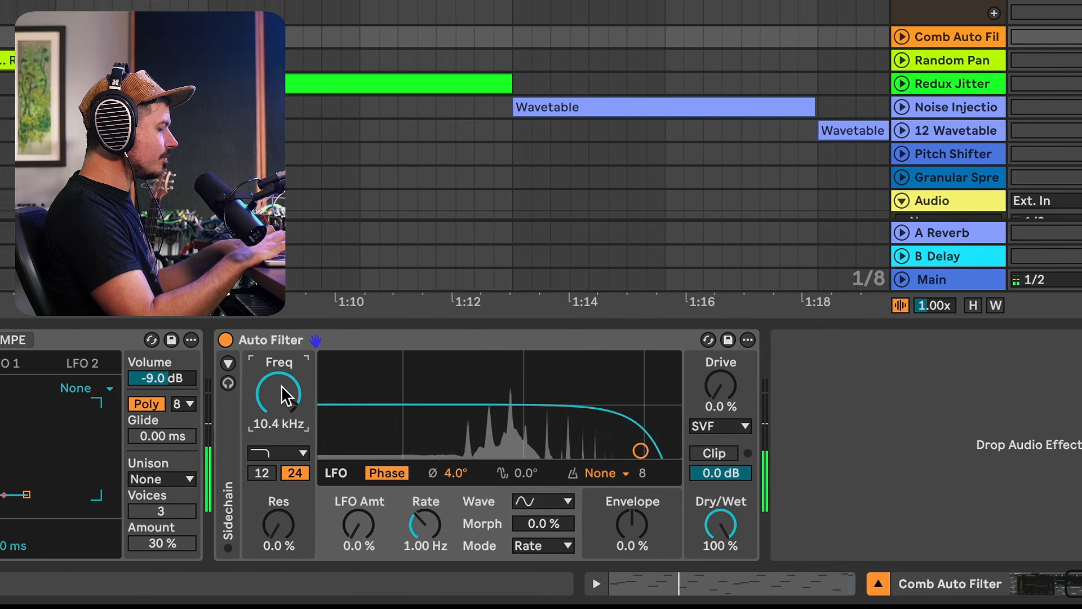
left_click(112, 454)
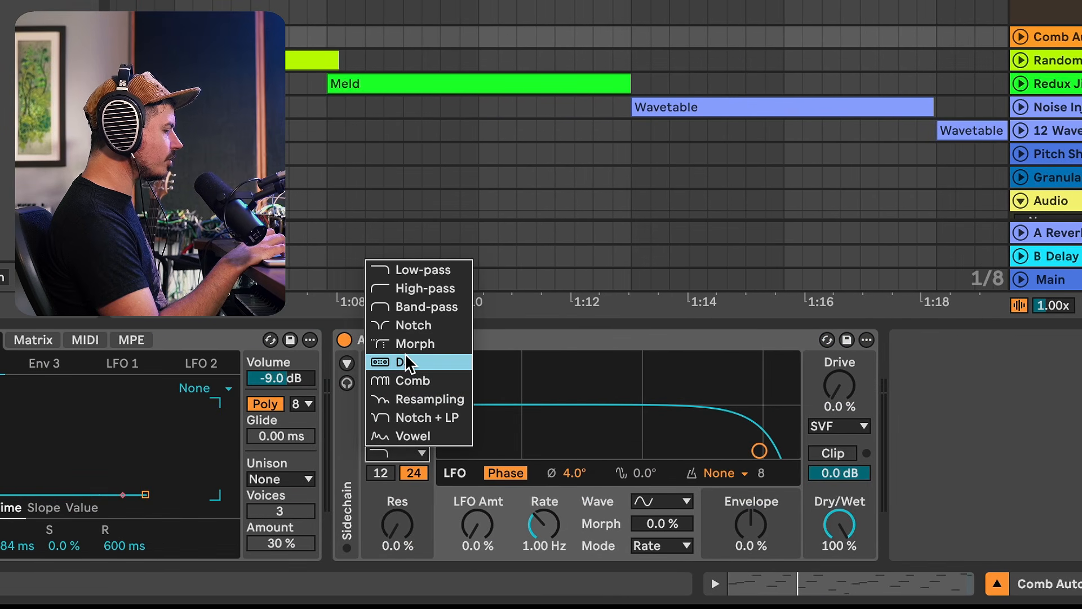
left_click(407, 378)
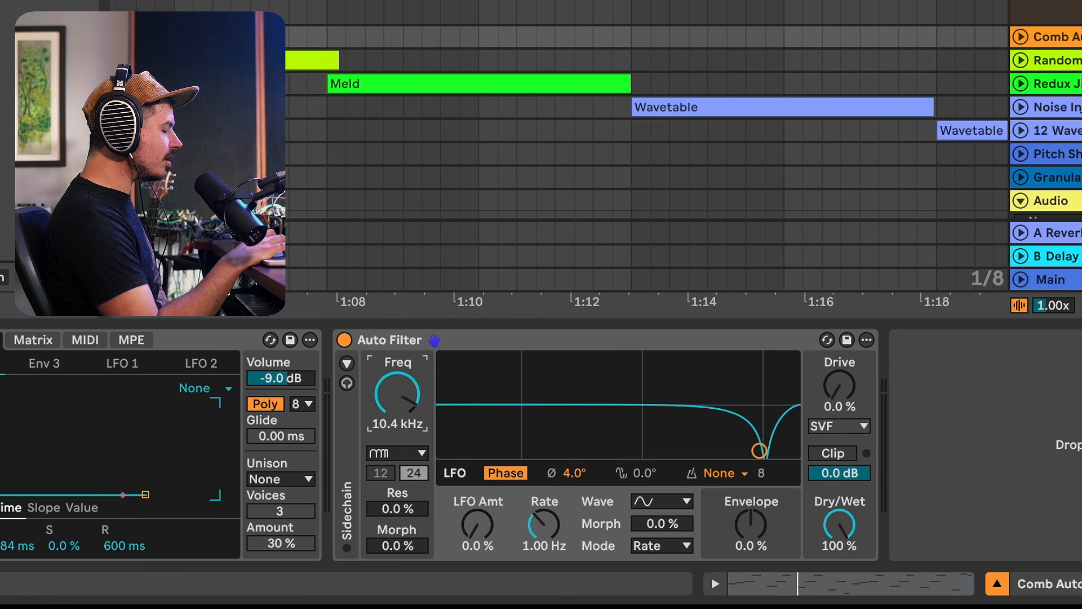
left_click_drag(397, 393, 397, 436)
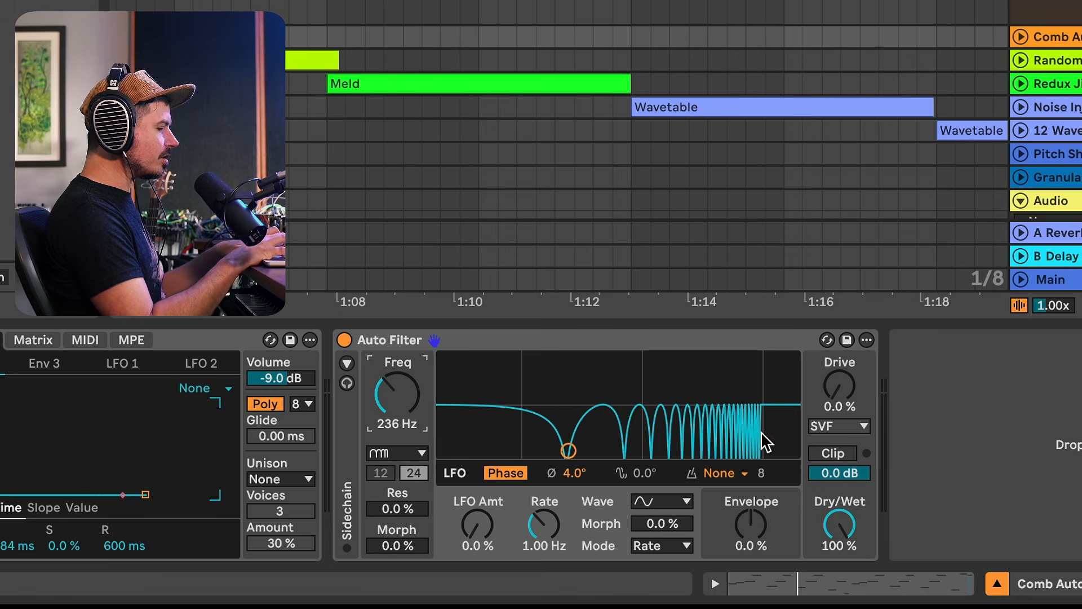
mouse_move(383, 406)
left_mouse_down()
mouse_move(389, 381)
mouse_move(389, 397)
left_mouse_up()
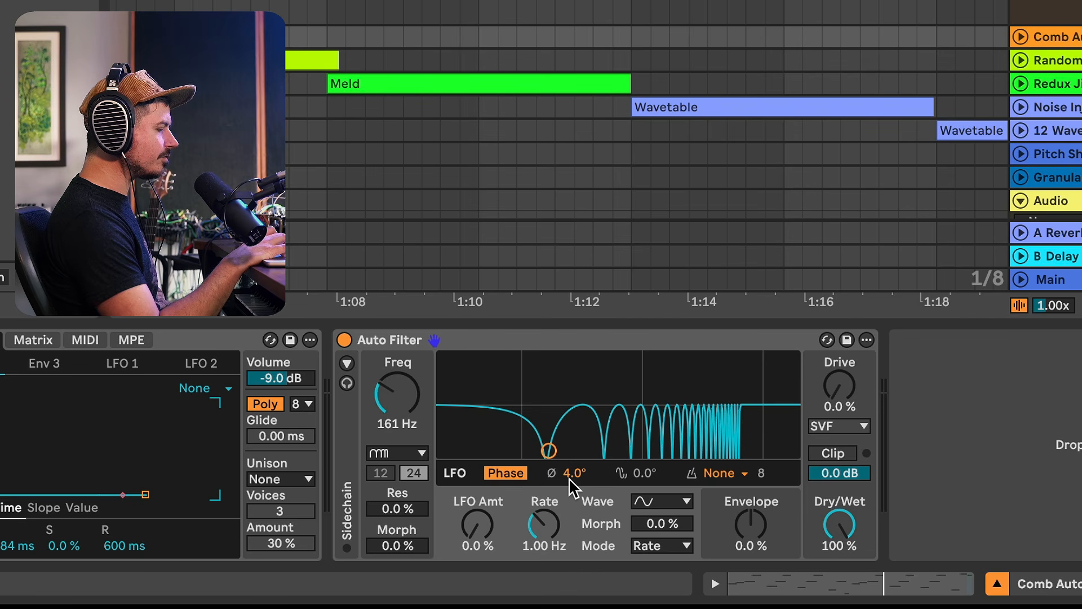
Step: Set the Auto Filter's LFO phase to 180° and its LFO amount to about 15 %, playing the clip
left_click_drag(478, 530, 478, 503)
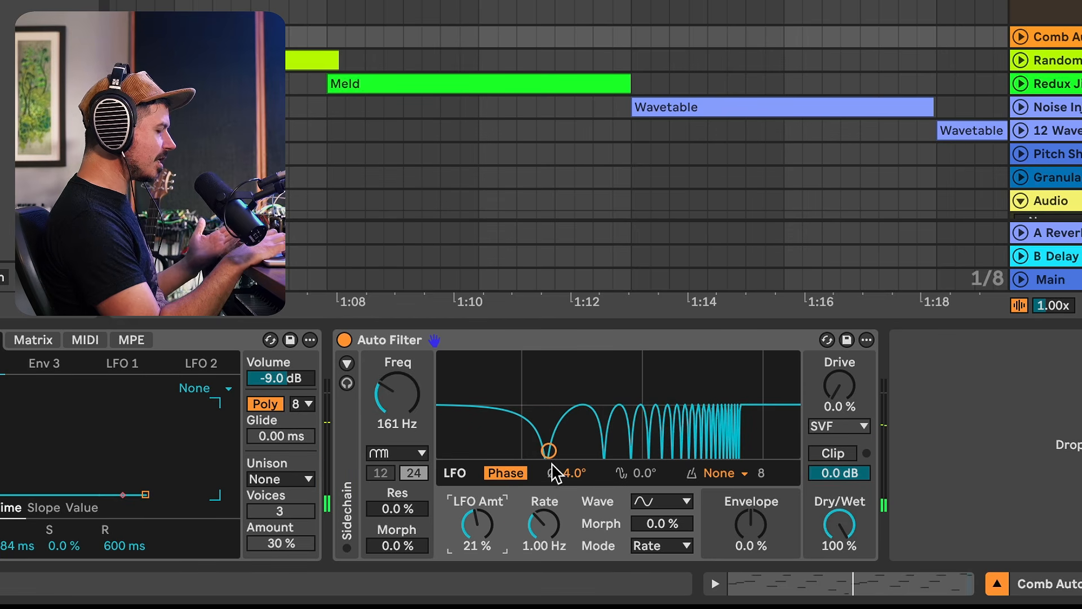
left_click(575, 472)
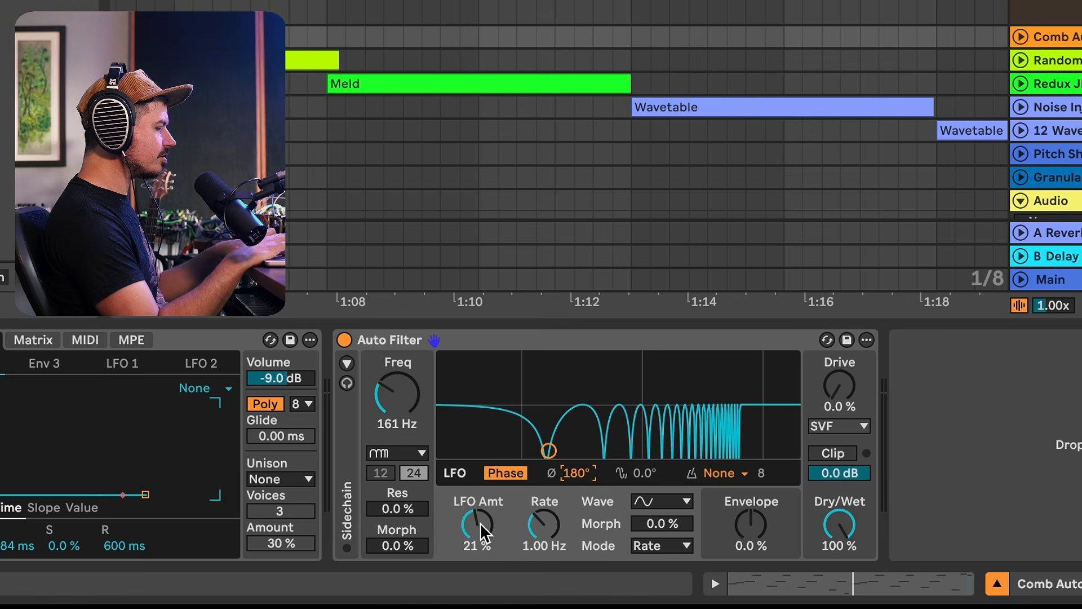
key("space")
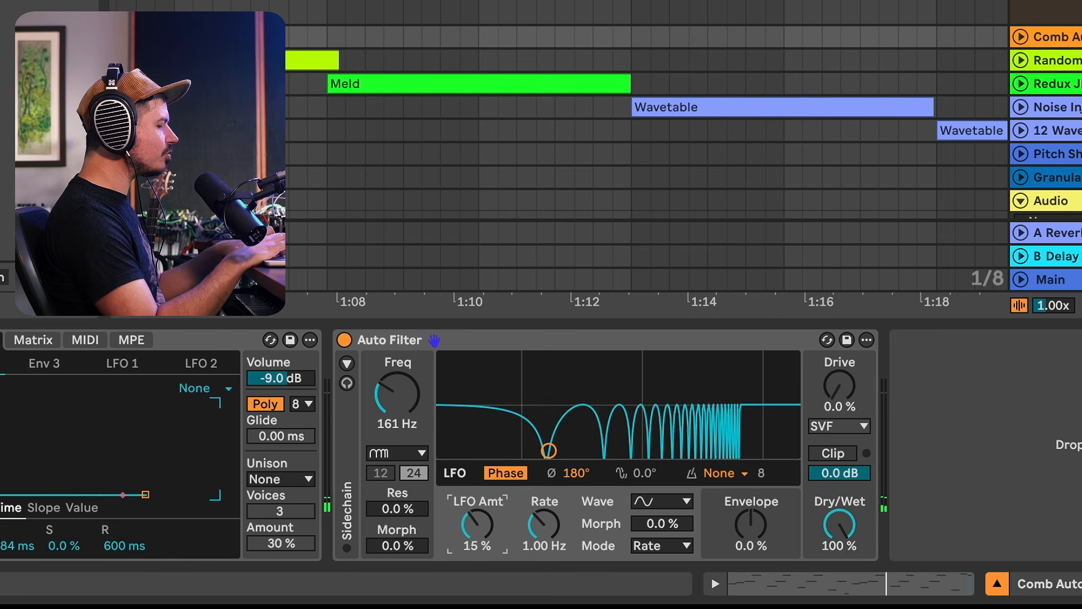
Step: Set the comb filter's frequency to 408 Hz and LFO rate to 0.53 Hz, and increase its LFO amount during playback
left_click_drag(387, 405, 387, 384)
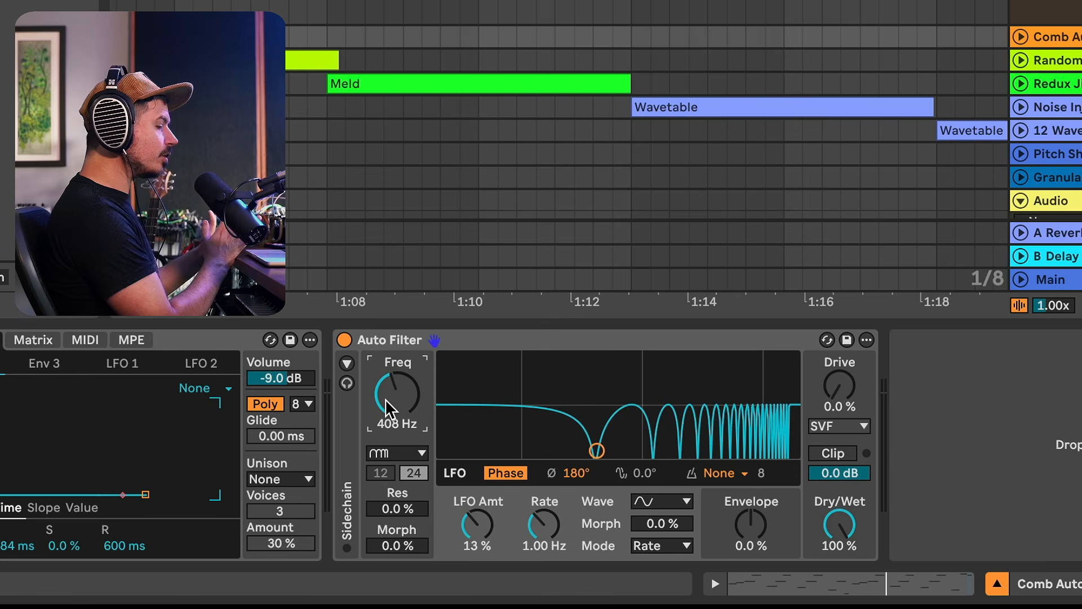
key("space")
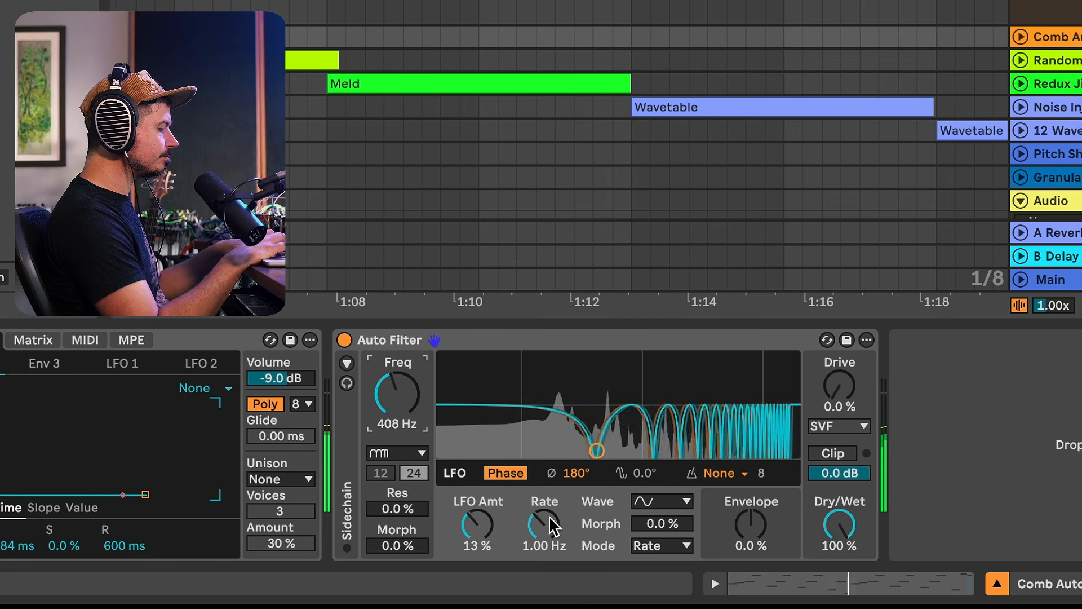
mouse_move(552, 525)
left_mouse_down()
mouse_move(552, 482)
mouse_move(552, 536)
left_mouse_up()
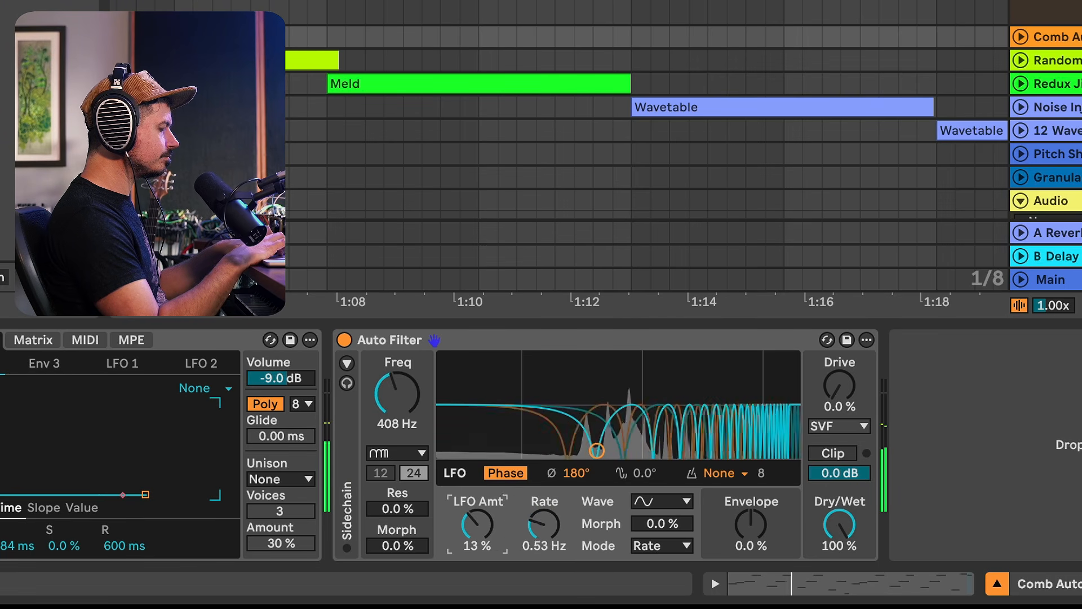
left_click_drag(477, 525, 477, 514)
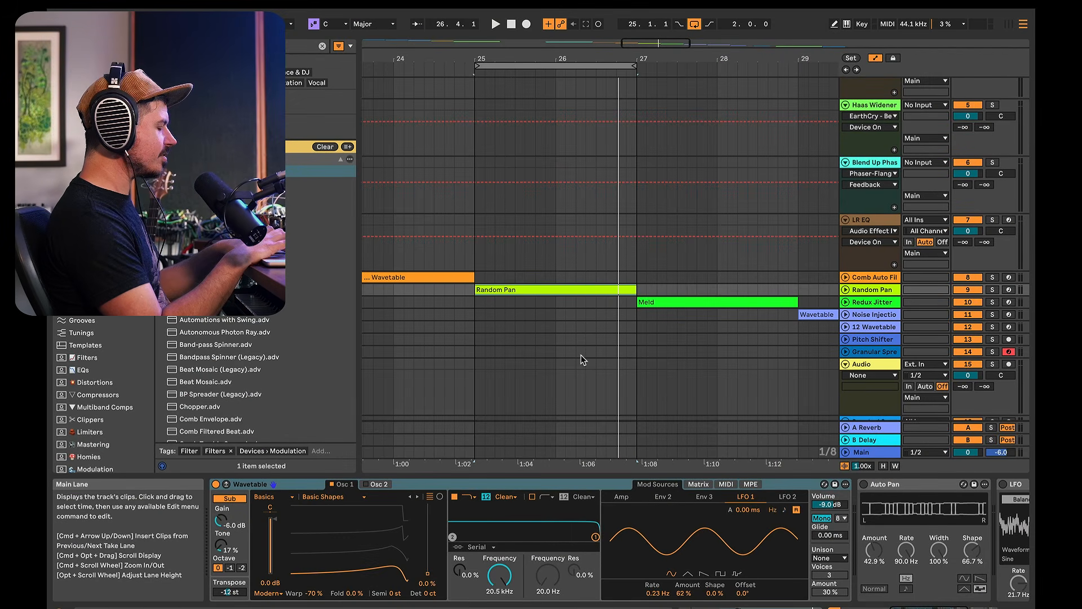
Step: Enable Auto Pan on the Random Pan track and set Amount to 77 % and Rate to 4.88 Hz while playing
key("space")
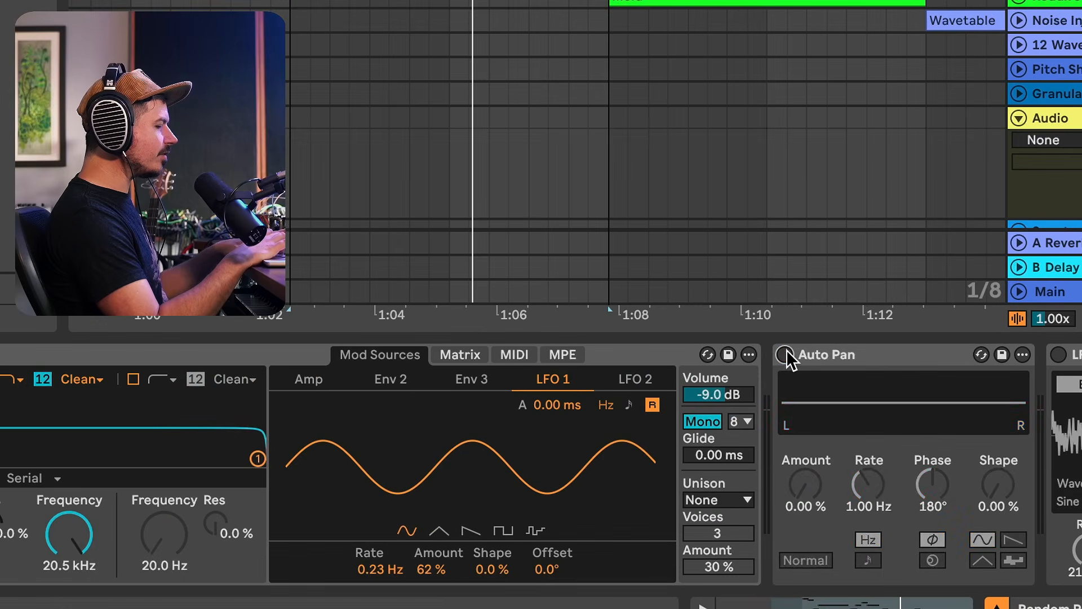
left_click(785, 354)
left_click_drag(808, 486, 808, 443)
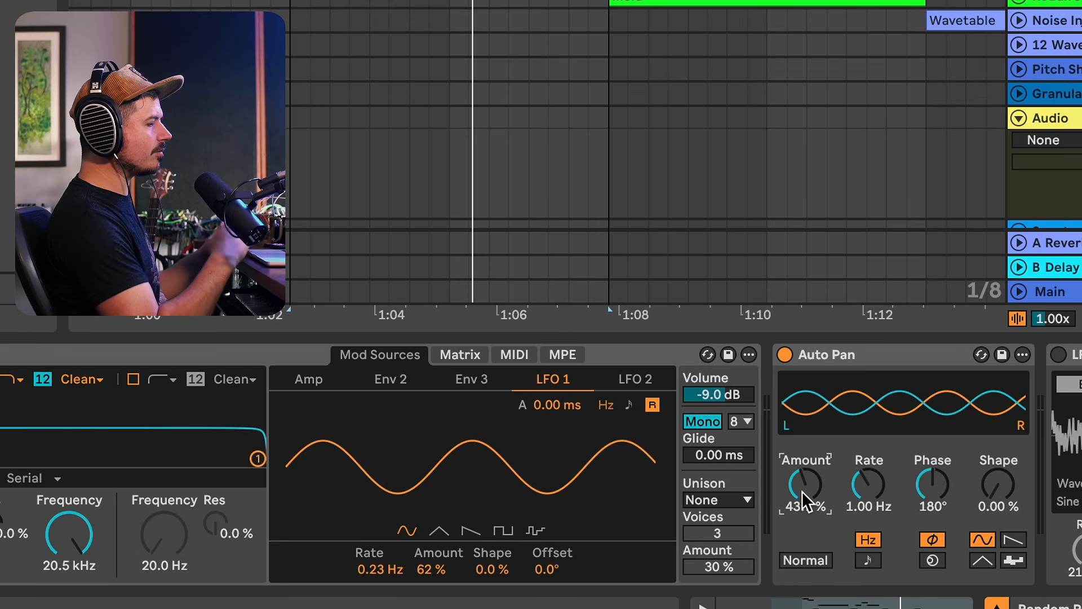
key("space")
left_click_drag(803, 491, 803, 464)
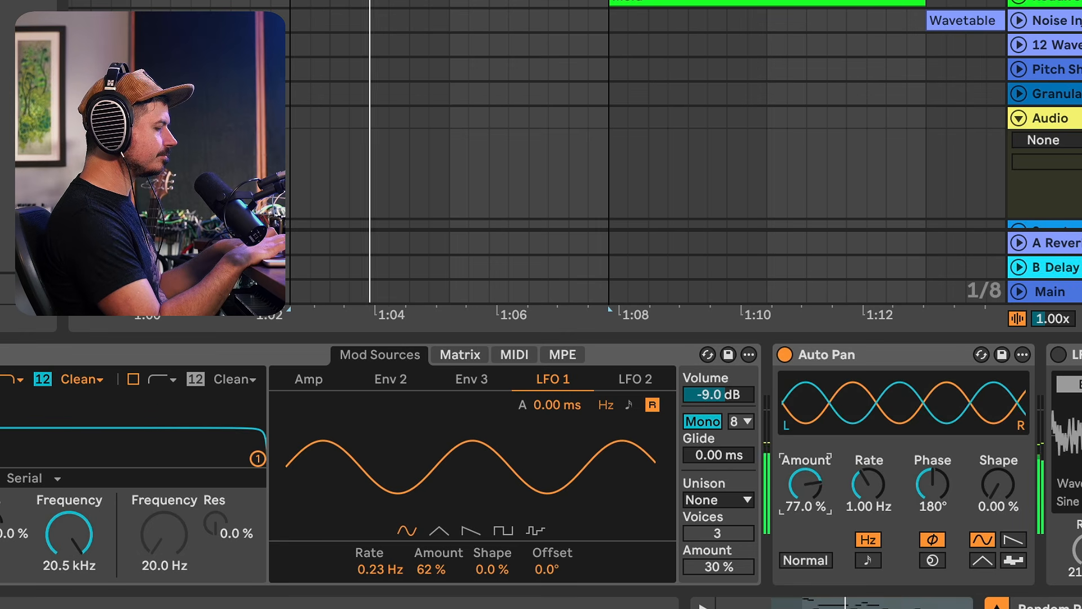
mouse_move(869, 486)
left_mouse_down()
mouse_move(868, 459)
mouse_move(870, 489)
left_mouse_up()
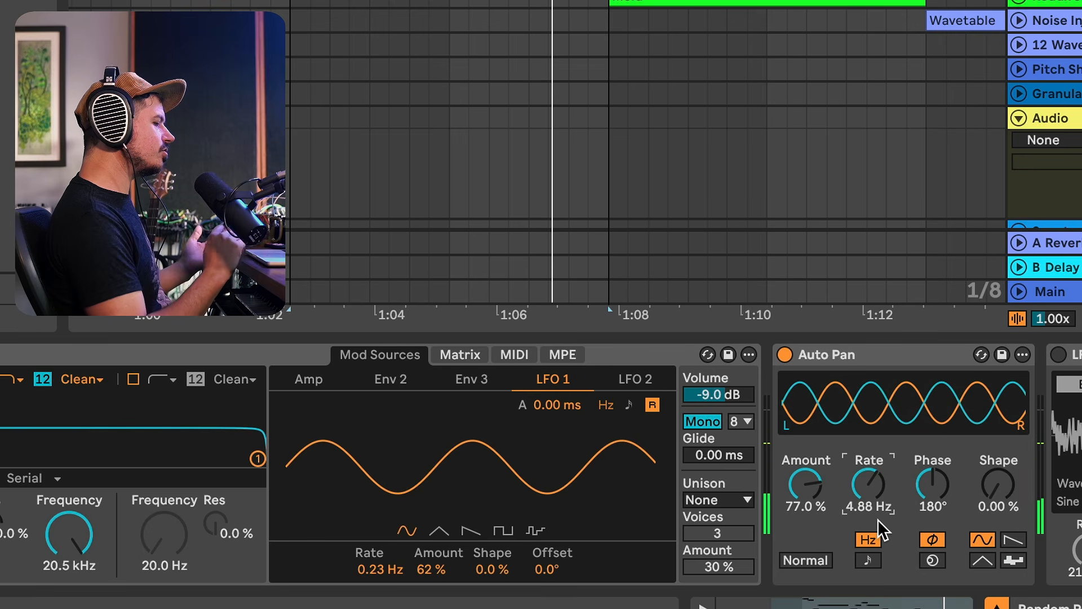
Step: Change Auto Pan's waveform to random, play the clip, and set Width to 100 %
left_click(1013, 561)
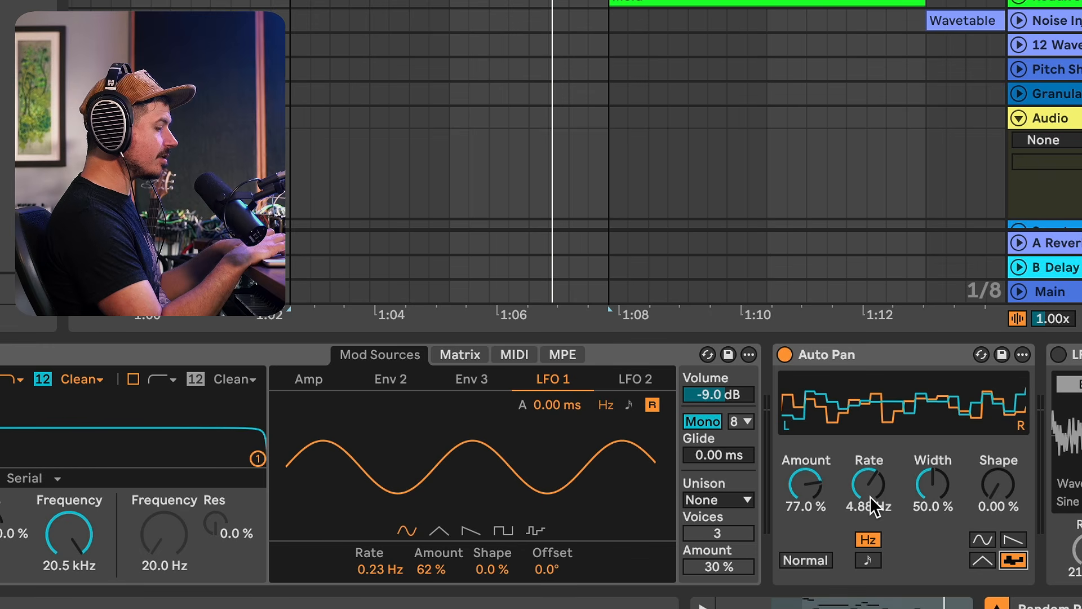
key("space")
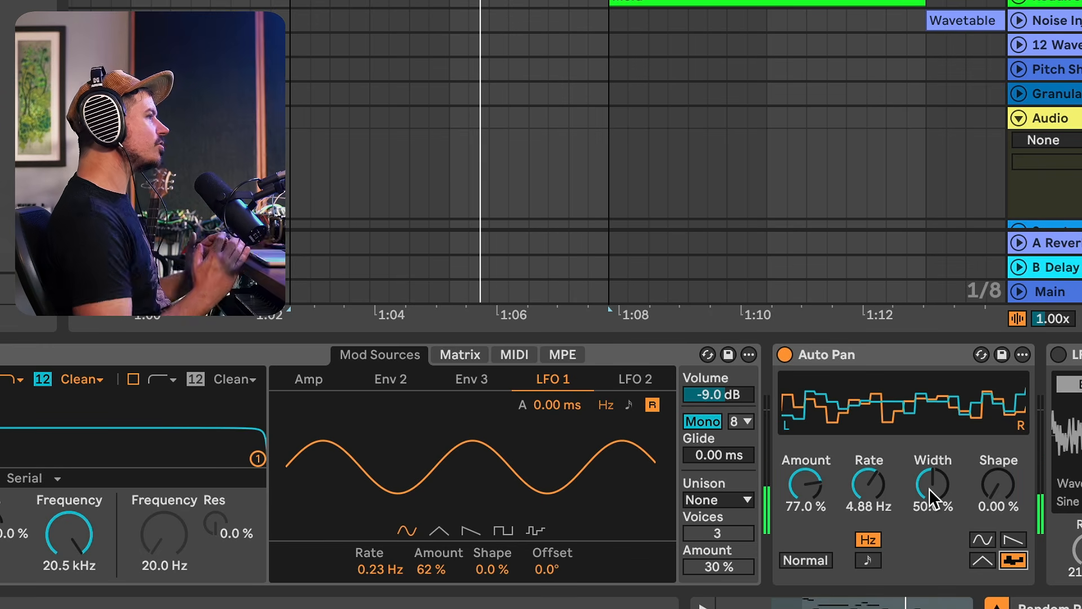
left_click_drag(929, 488, 929, 434)
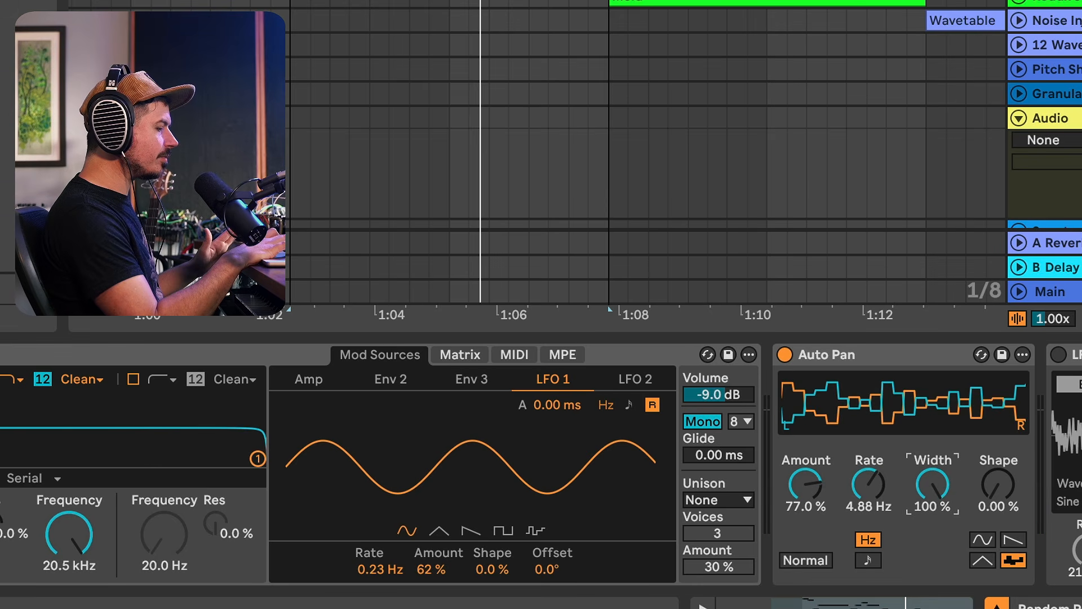
left_click_drag(928, 488, 929, 488)
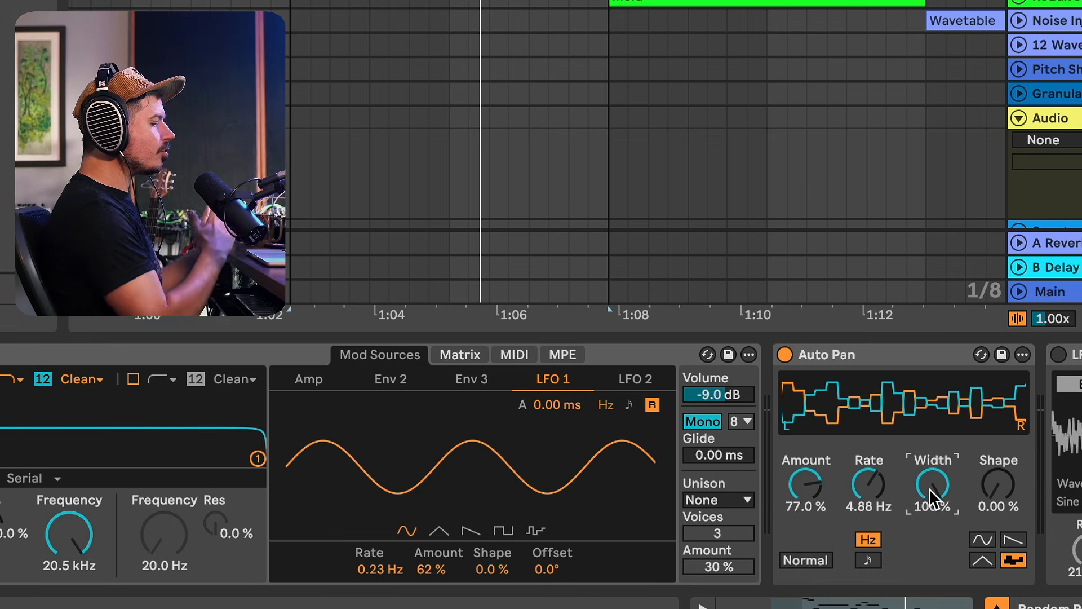
Step: Raise Auto Pan's Amount to 100 % and Rate to 63.0 Hz, and play the Random Pan clip
left_click_drag(808, 489, 808, 451)
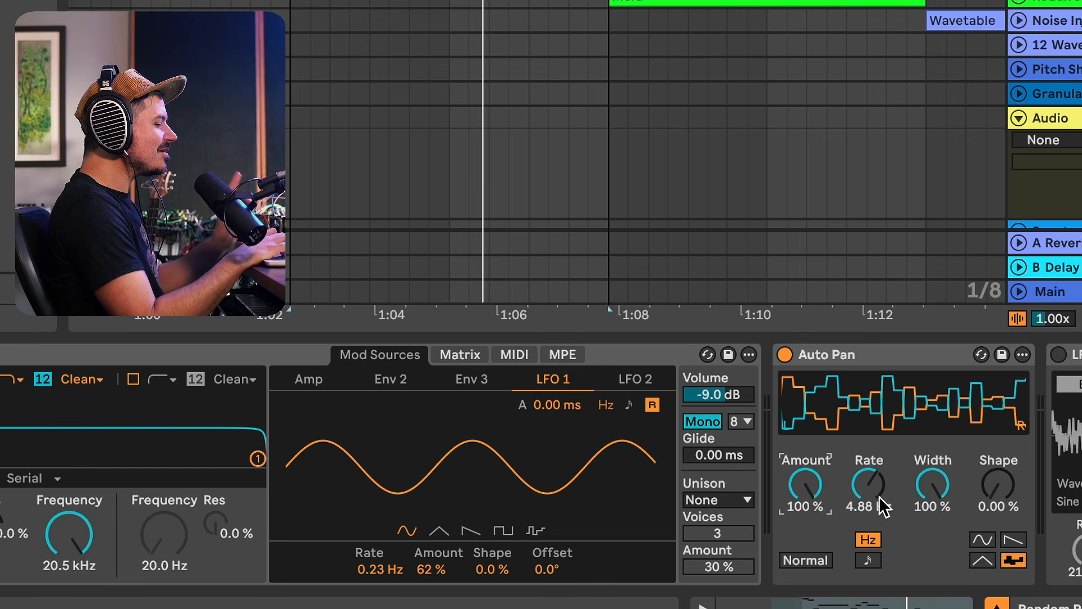
left_click_drag(868, 492, 868, 473)
mouse_move(869, 483)
left_mouse_down()
mouse_move(869, 457)
mouse_move(873, 501)
mouse_move(872, 473)
left_mouse_up()
key("space")
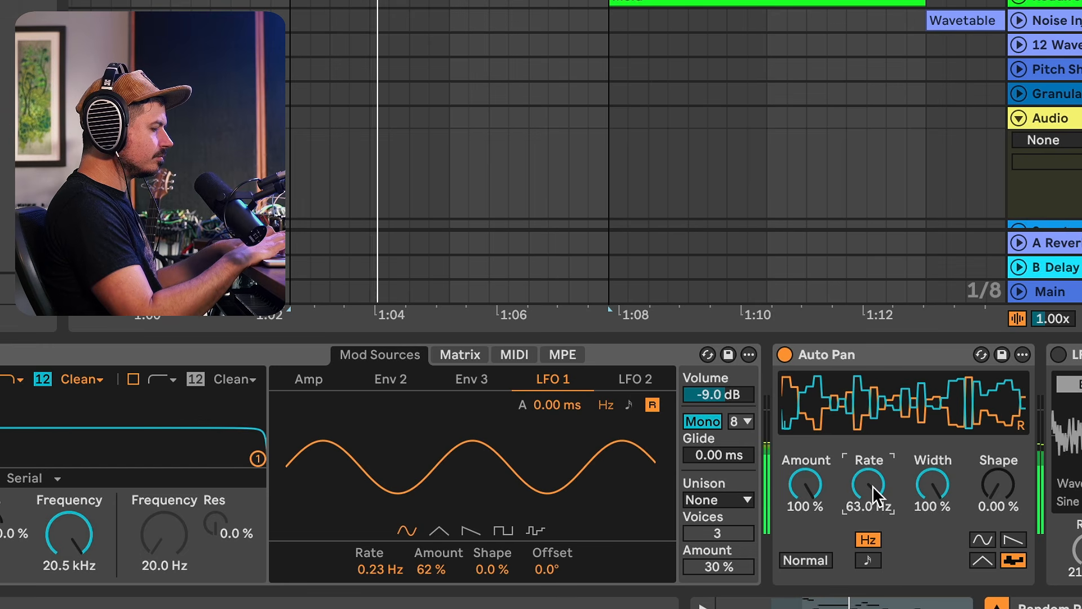
Step: Set Auto Pan's Shape to 79.4 % and reduce Amount to 60.3 % during playback
left_click_drag(808, 482, 808, 492)
left_click_drag(998, 483, 997, 441)
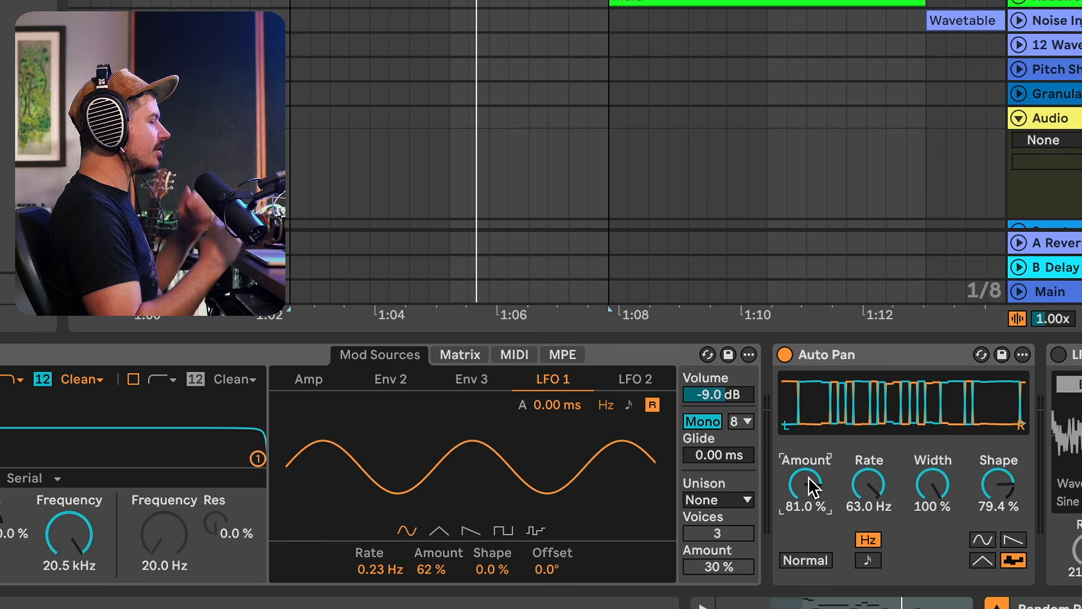
mouse_move(810, 484)
left_mouse_down()
mouse_move(810, 506)
mouse_move(810, 476)
mouse_move(812, 486)
left_mouse_up()
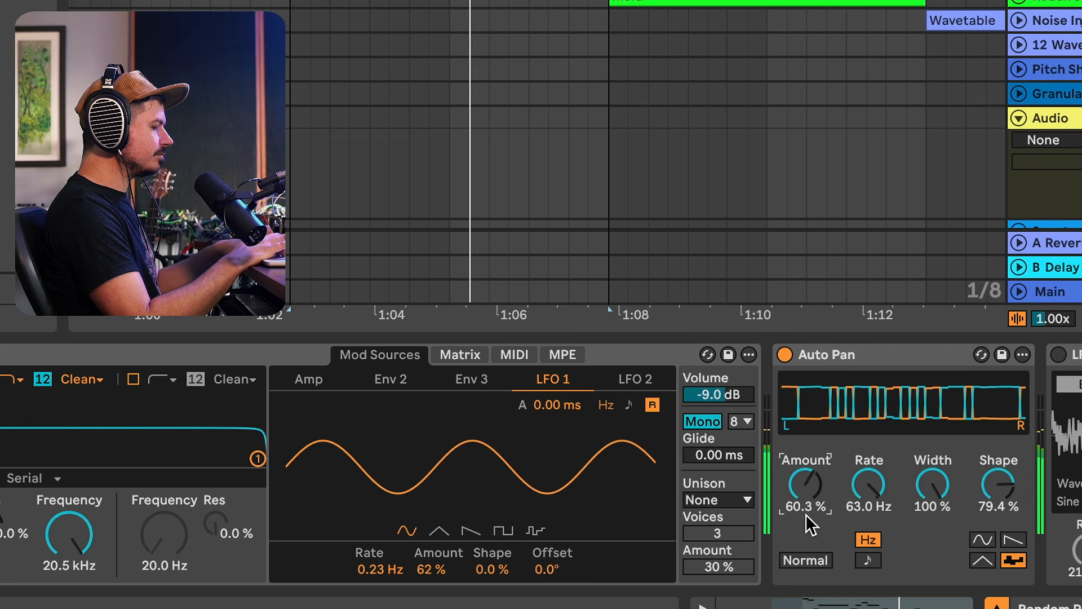
Step: Bypass Auto Pan and enable the LFO and Utility devices on the Random Pan track
scroll(806, 514, "right", 3)
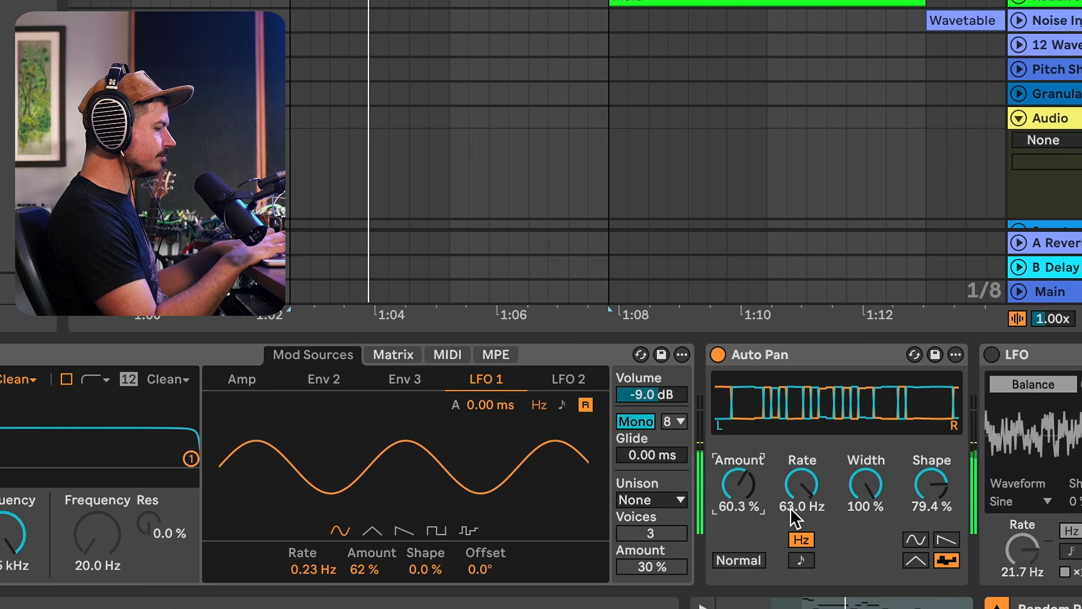
scroll(772, 503, "right", 5)
scroll(772, 504, "right", 1)
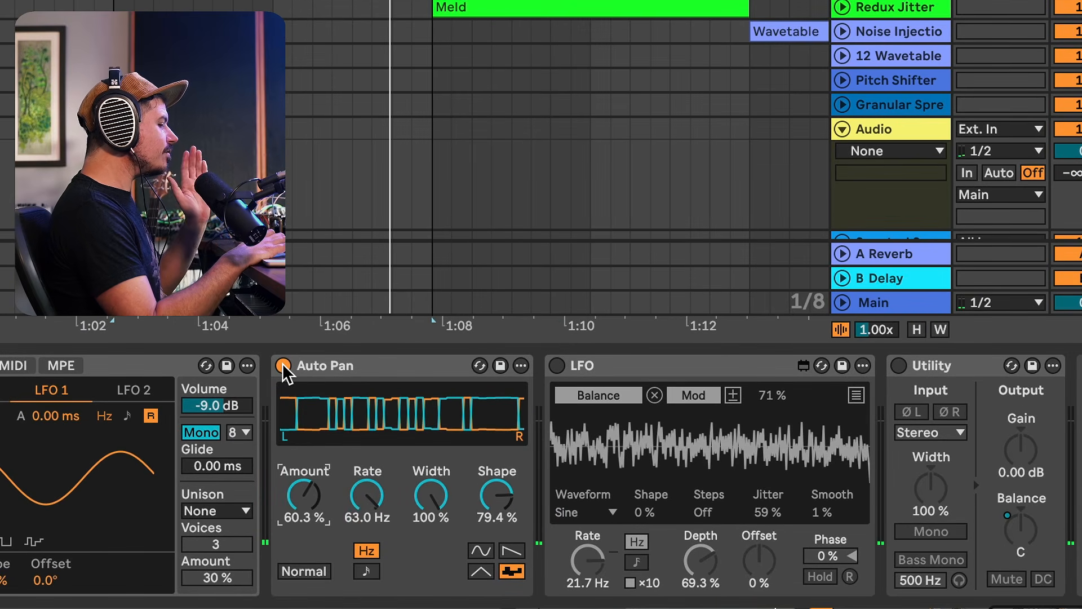
left_click(283, 365)
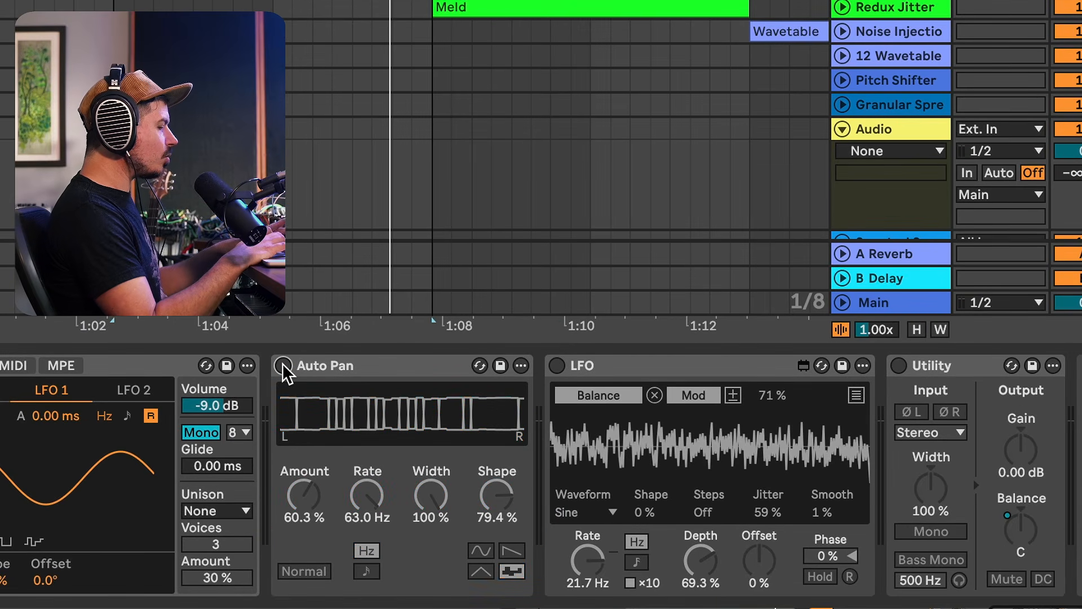
left_click(557, 366)
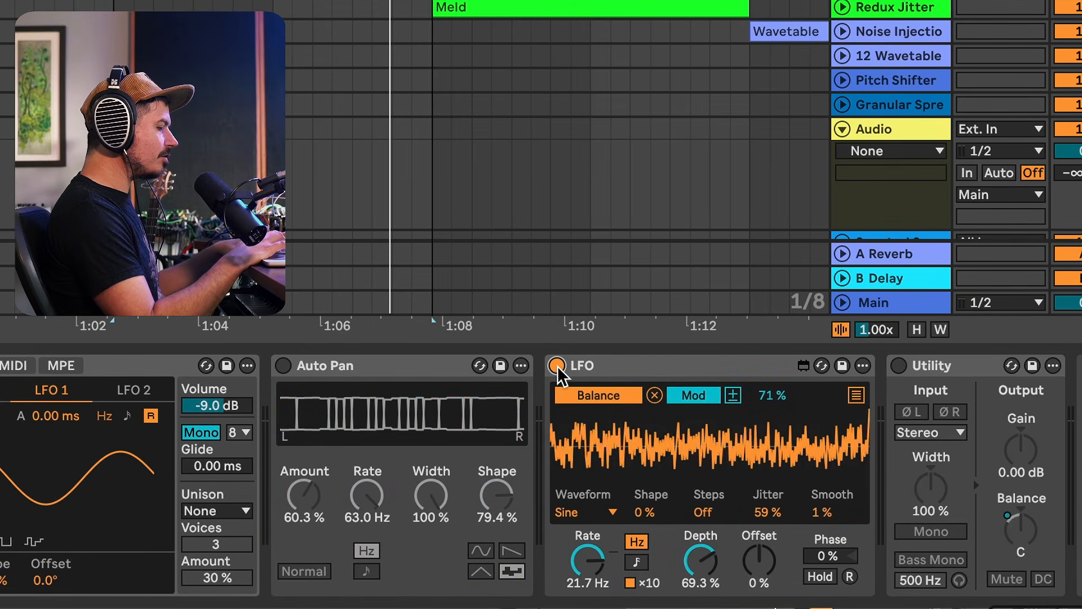
left_click(898, 366)
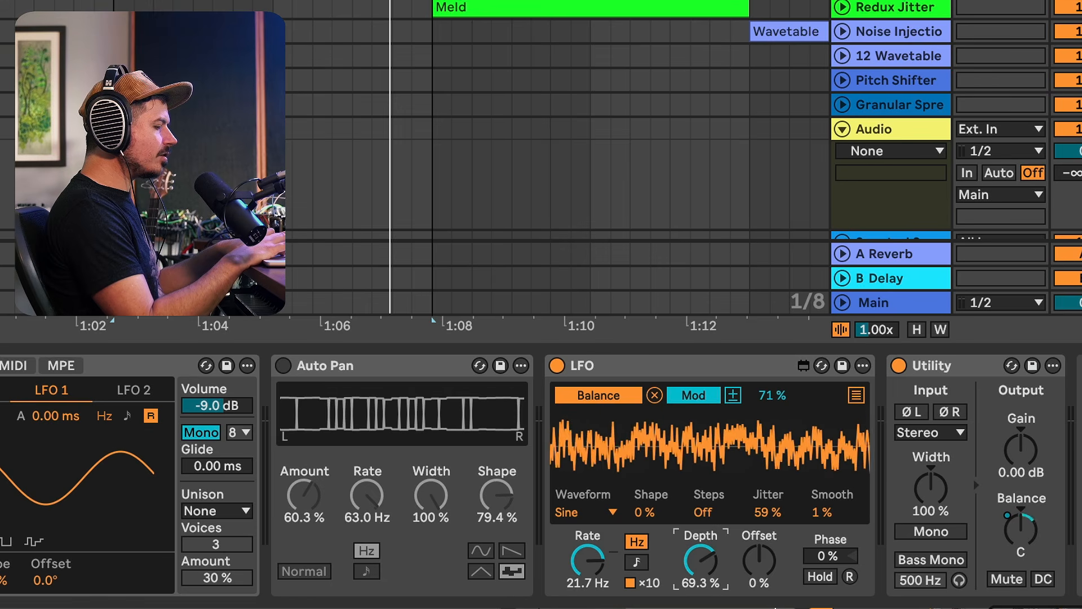
Step: Lower the LFO's Depth to 0 % and raise it to 67.7 % while listening to the Balance modulation
left_click_drag(711, 563, 701, 567)
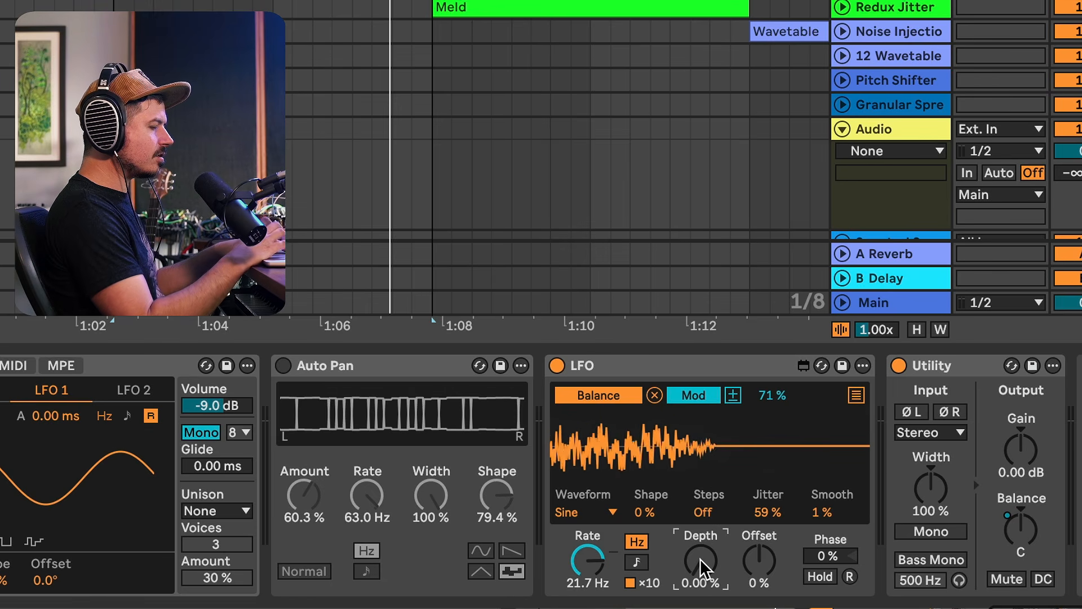
left_click_drag(700, 559, 700, 482)
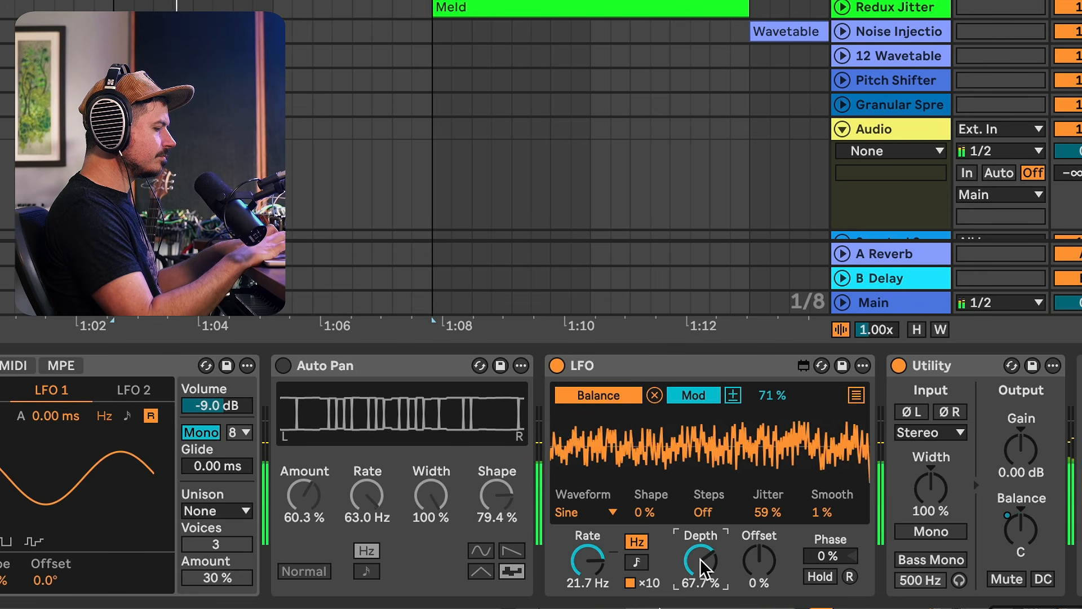
Step: Turn off the LFO's ×10 rate multiplier, raise the Rate to 28.6 Hz, and turn ×10 back on
left_click(629, 583)
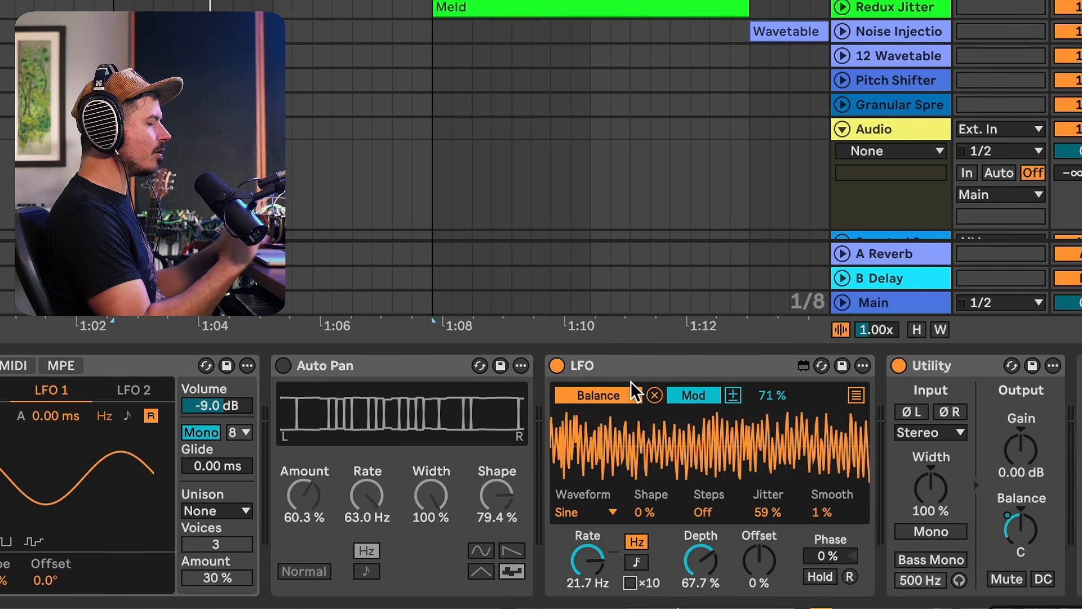
mouse_move(606, 570)
left_mouse_down()
mouse_move(607, 546)
mouse_move(607, 561)
left_mouse_up()
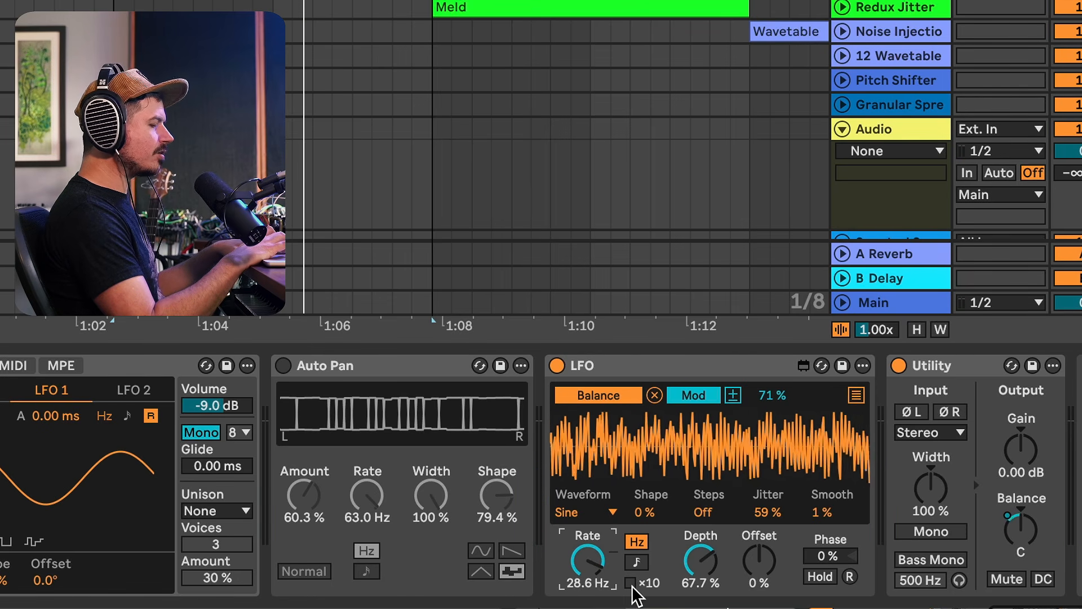
left_click(630, 582)
left_click_drag(589, 558, 589, 558)
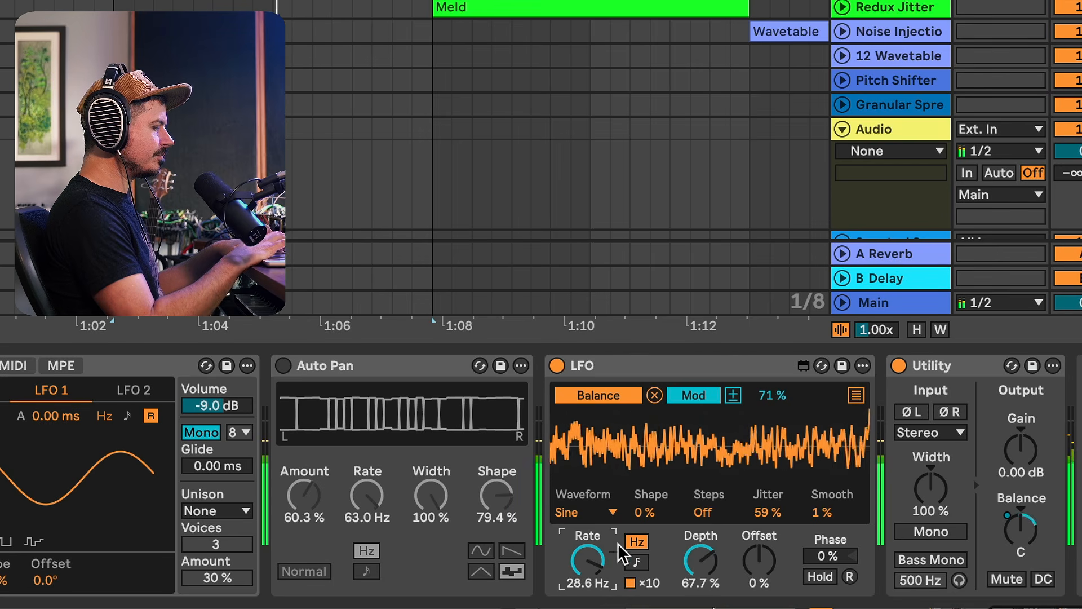
Step: Try the LFO's Smooth at 0 %, return it to 1 %, and raise the Rate to 31.4 Hz
left_click_drag(823, 514, 823, 522)
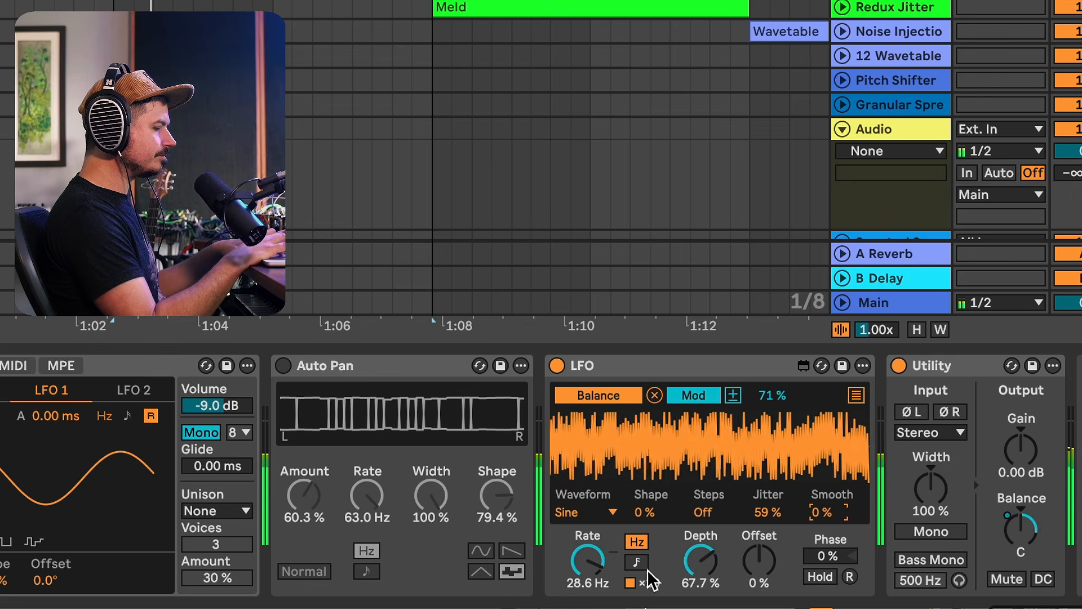
left_click_drag(587, 560, 587, 555)
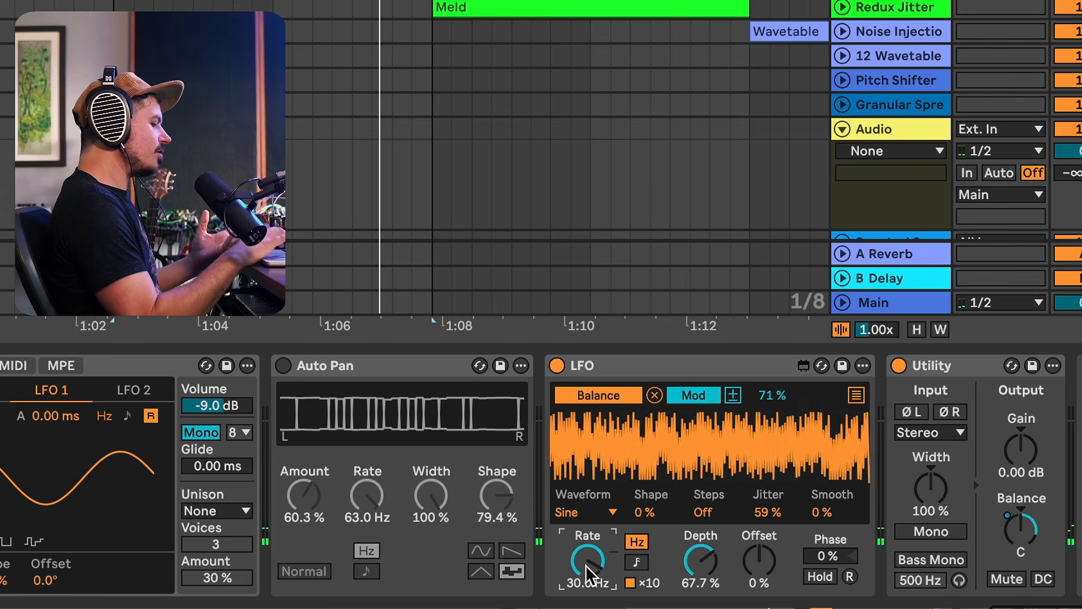
left_click(824, 514)
left_click_drag(824, 513, 824, 510)
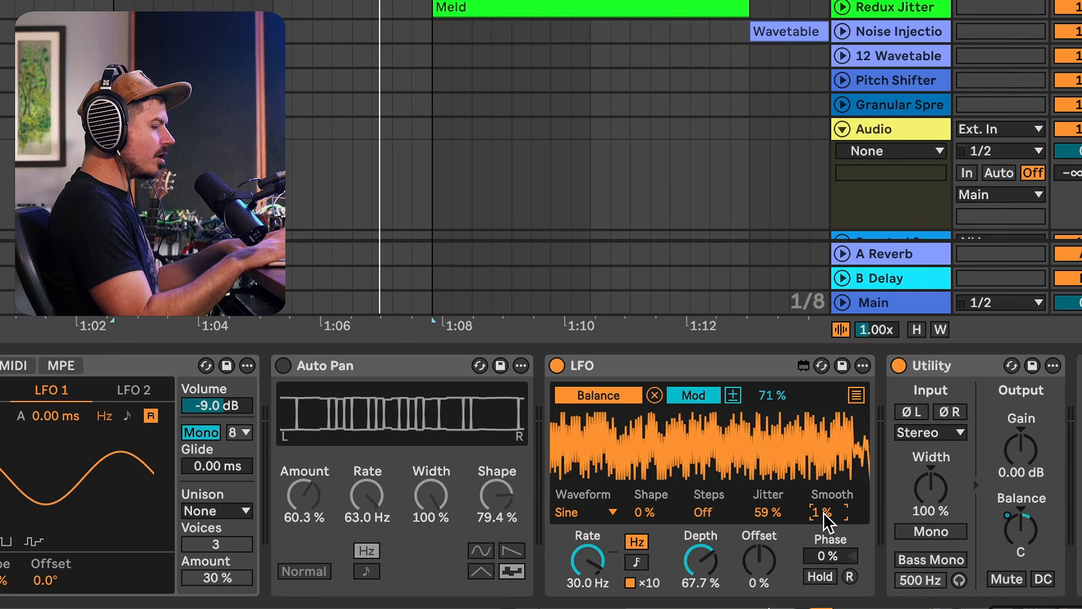
left_click(595, 562)
left_click_drag(596, 561, 596, 561)
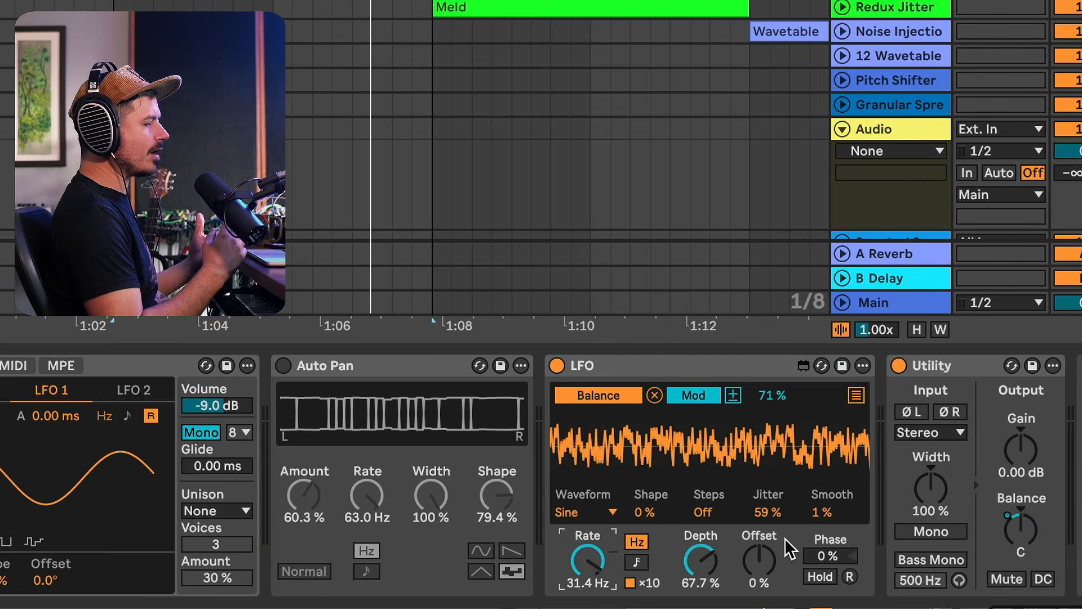
Step: Play the Meld clip on the Redux Jitter track and enable Redux during playback
left_click(586, 11)
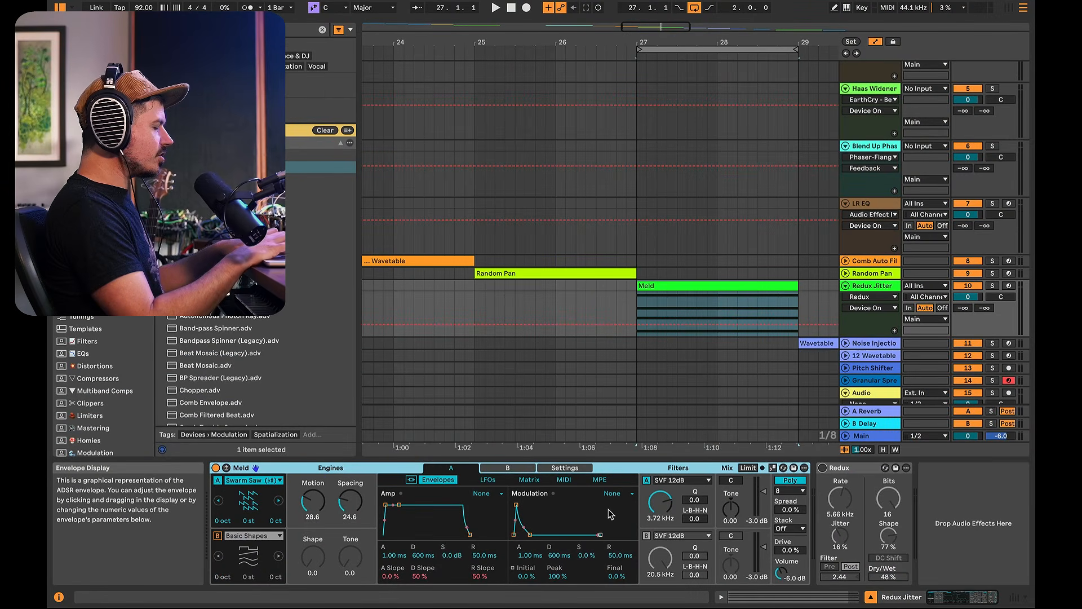
key("space")
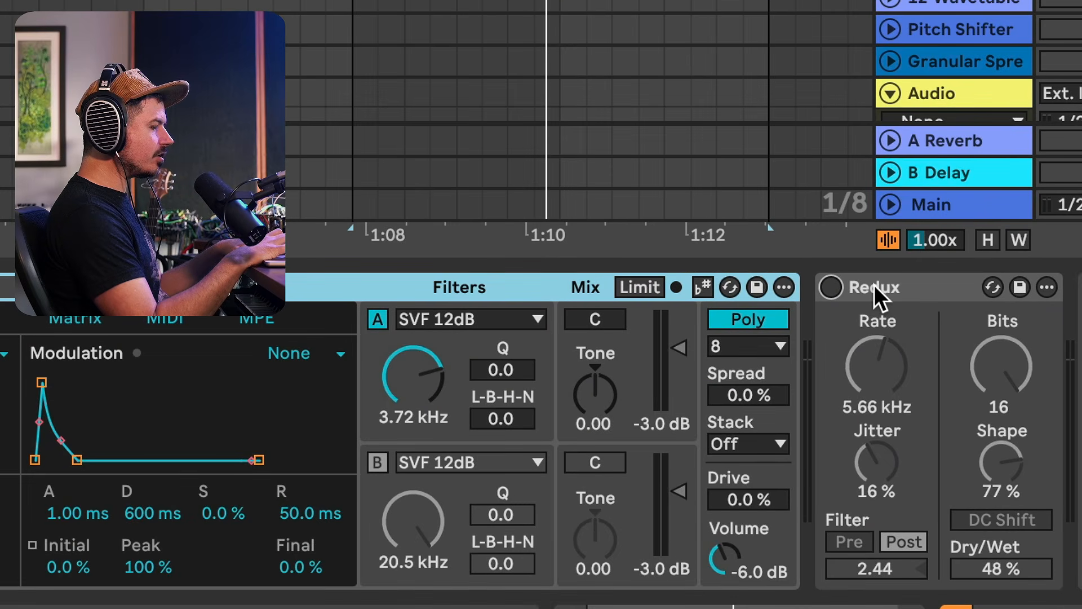
left_click(837, 286)
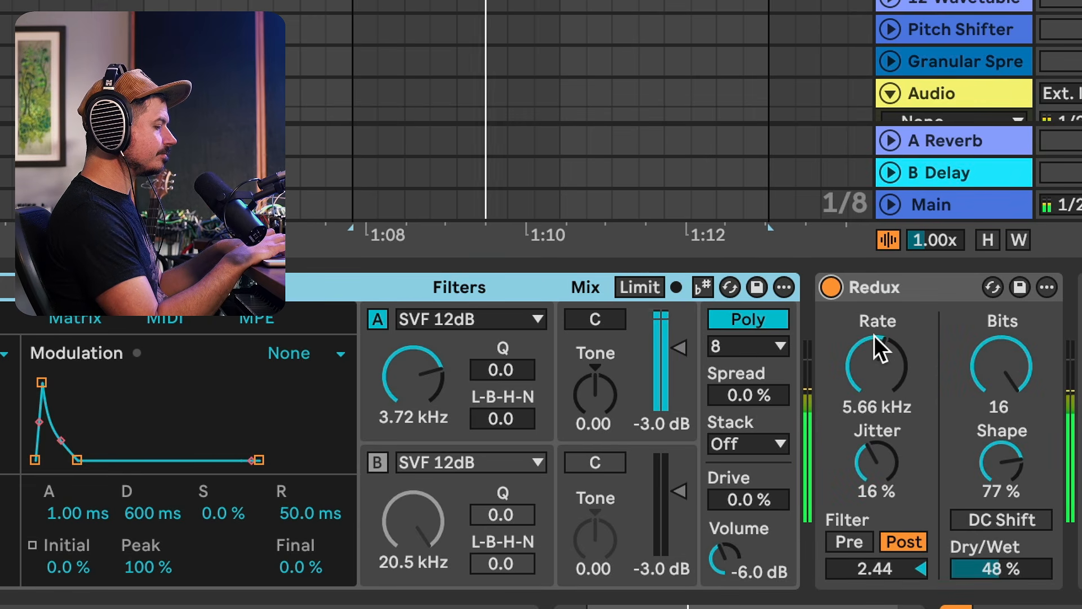
key("space")
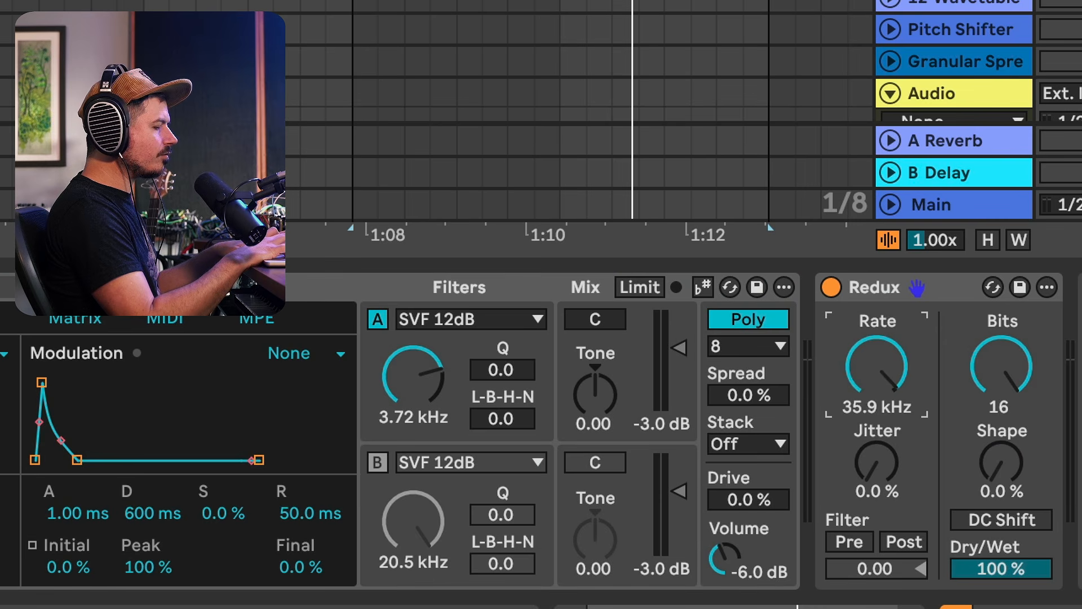
Step: Lower Redux's Rate to 6.80 kHz and raise its Jitter to 59 % while listening to the Meld clip
key("space")
left_click_drag(877, 367, 877, 434)
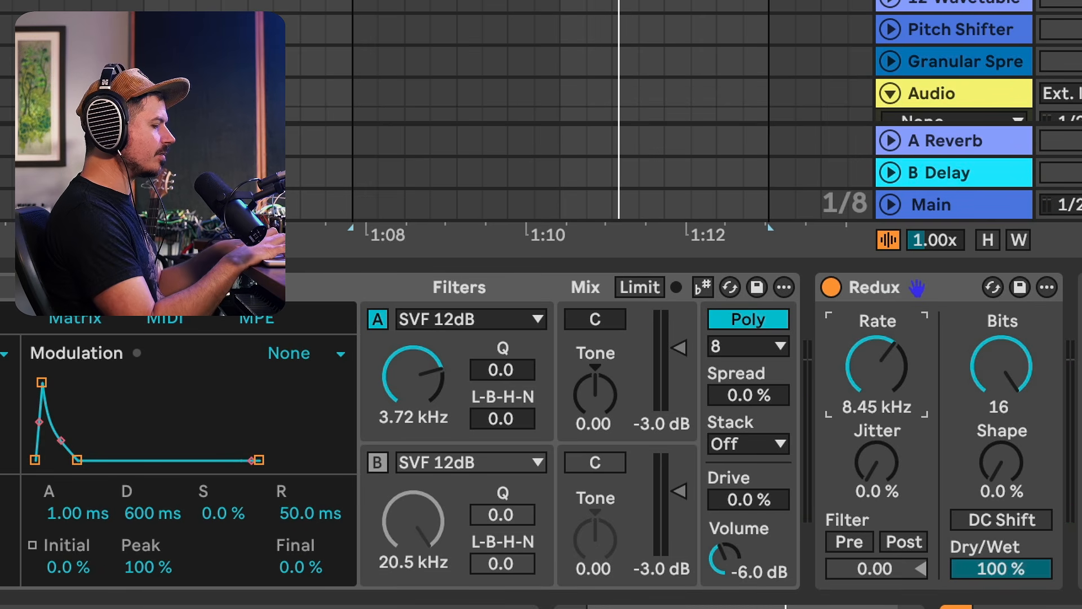
mouse_move(869, 375)
left_mouse_down()
mouse_move(870, 389)
mouse_move(870, 374)
left_mouse_up()
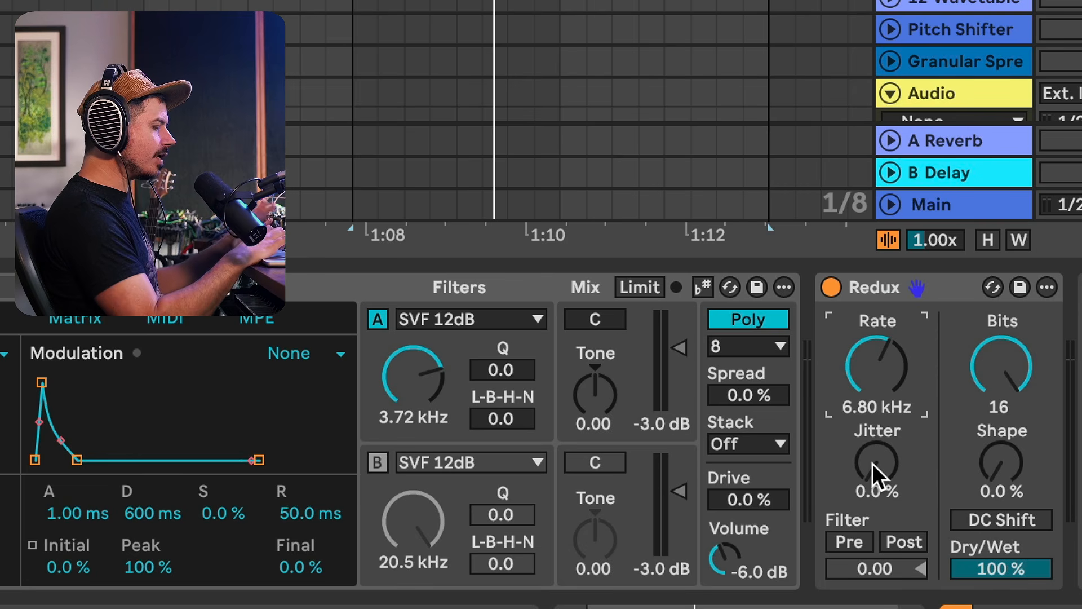
left_click_drag(872, 463, 872, 401)
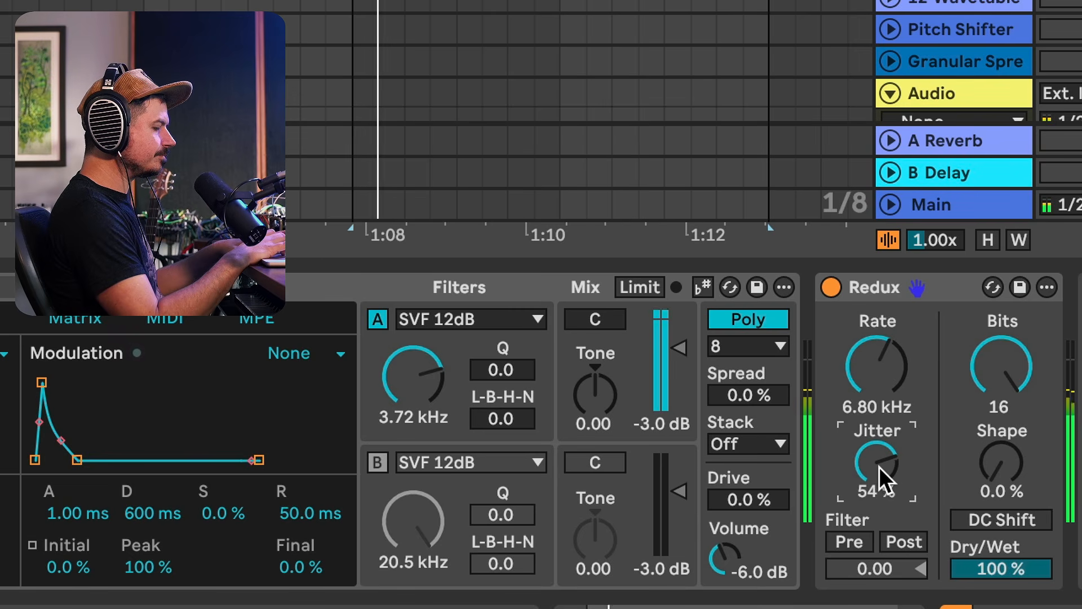
mouse_move(881, 470)
left_mouse_down()
mouse_move(881, 457)
mouse_move(879, 470)
left_mouse_up()
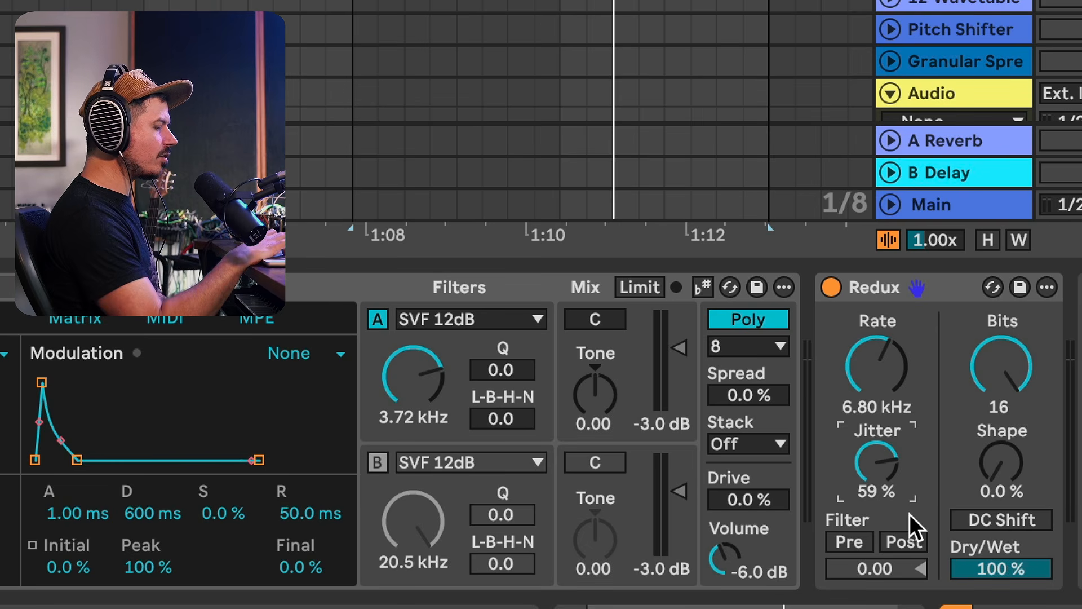
Step: Enable Redux's Post filter, set it to 1.56, and compare the sound with Redux bypassed and enabled
left_click(904, 538)
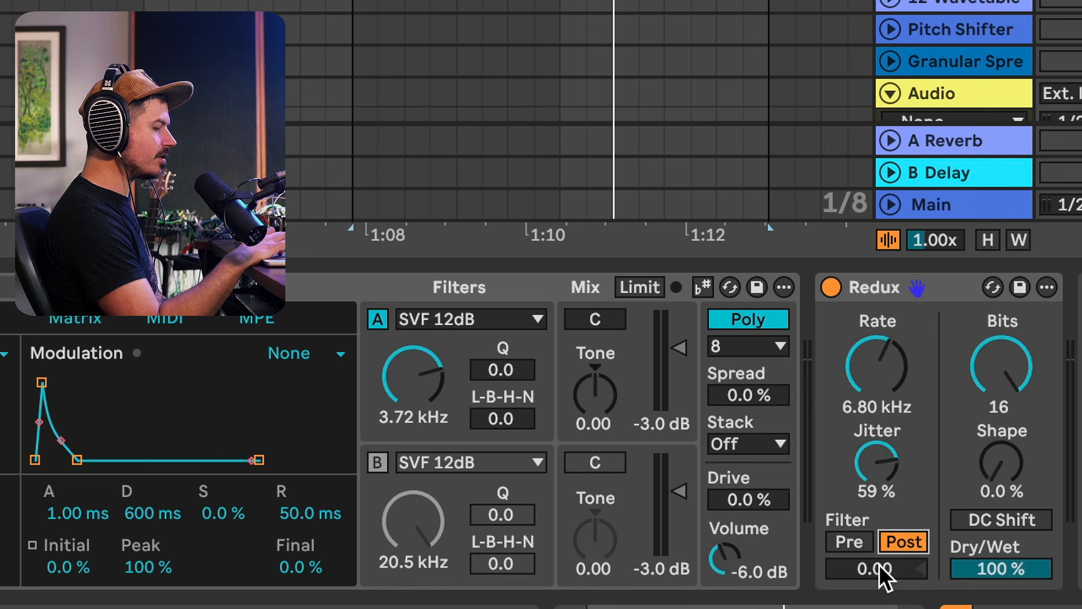
left_click_drag(879, 564, 879, 544)
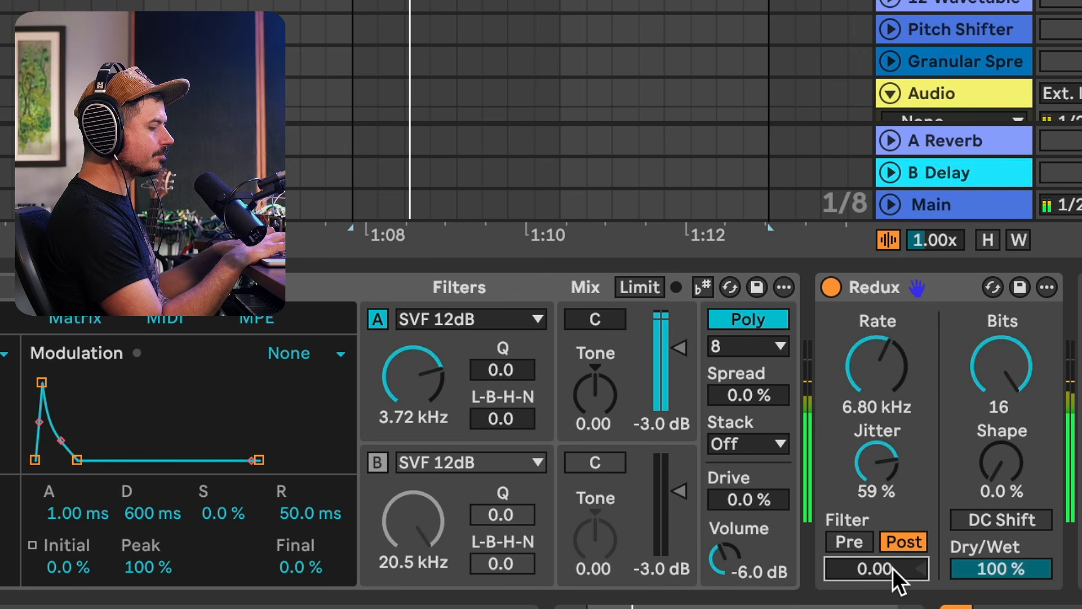
mouse_move(885, 567)
left_mouse_down()
mouse_move(885, 549)
mouse_move(887, 568)
left_mouse_up()
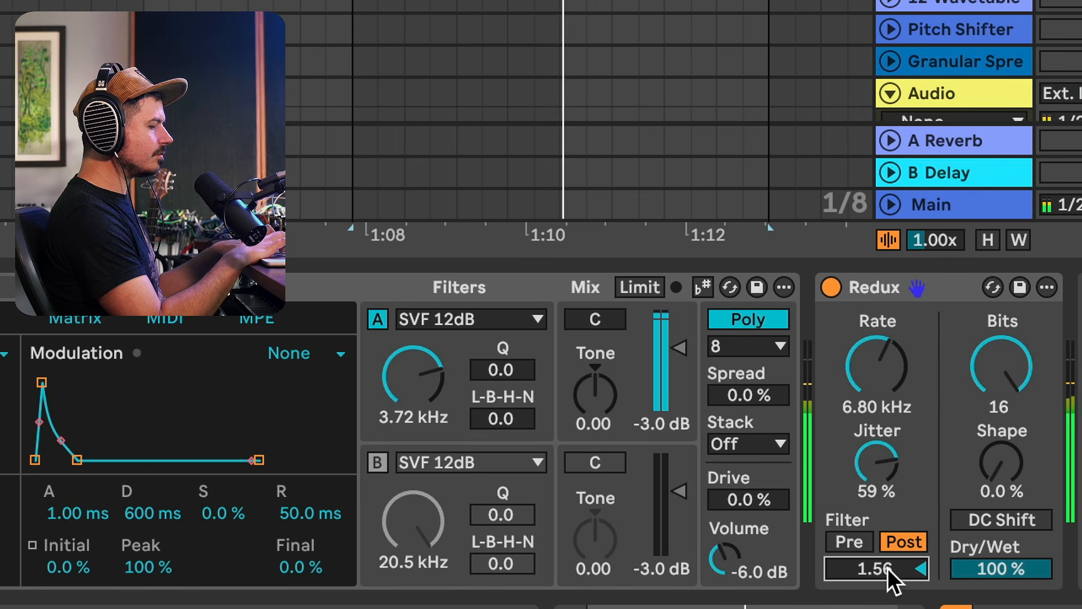
left_click(832, 286)
key("space")
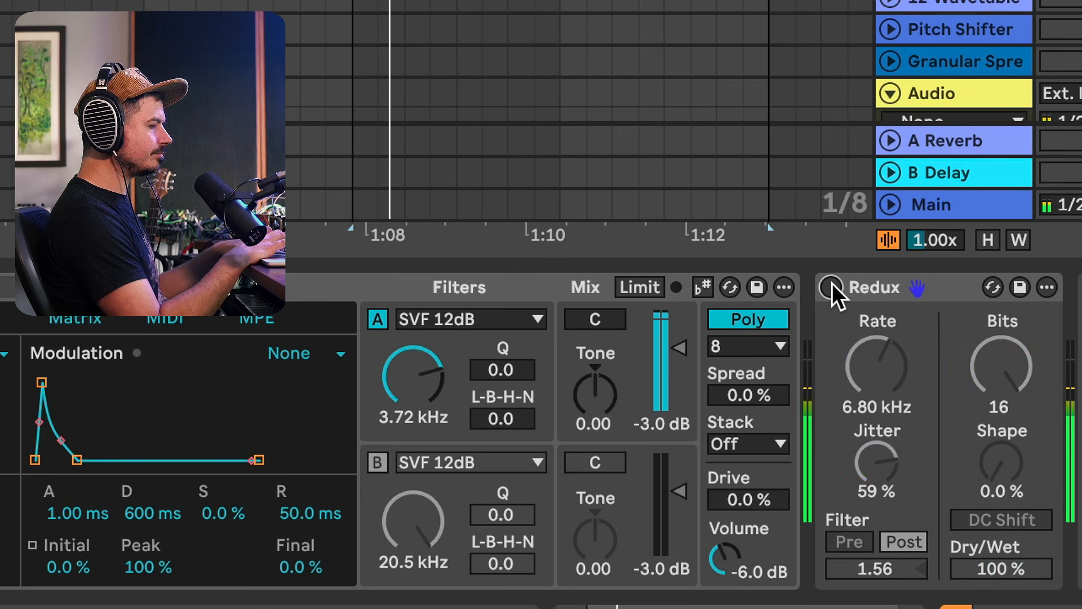
left_click(832, 285)
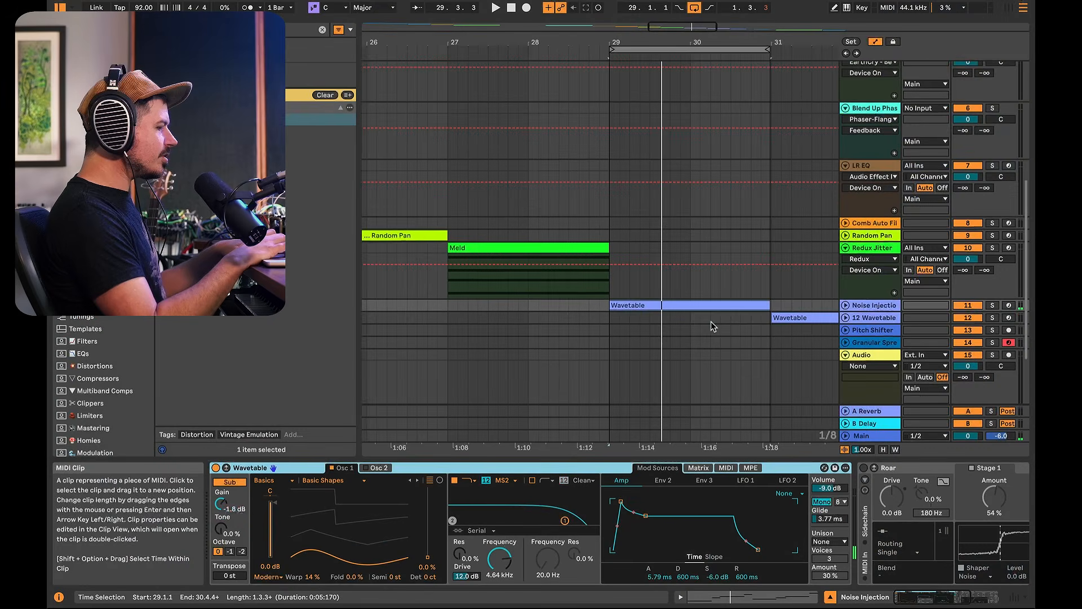
Step: Play the Wavetable clip on the Noise Injection track with Roar bypassed
scroll(711, 322, "right", 2)
scroll(711, 322, "down", 1)
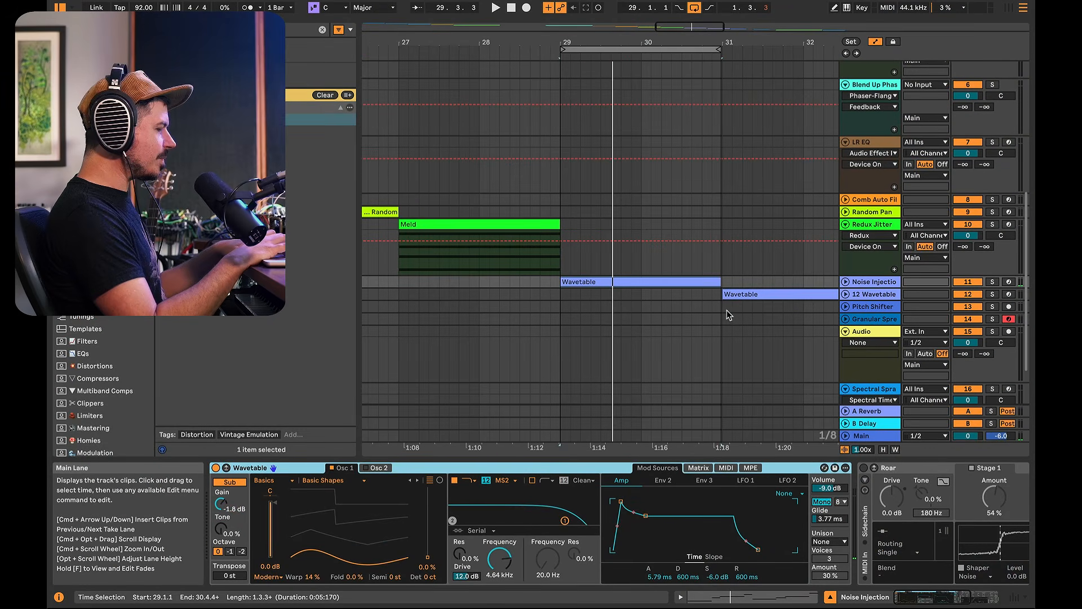
key("space")
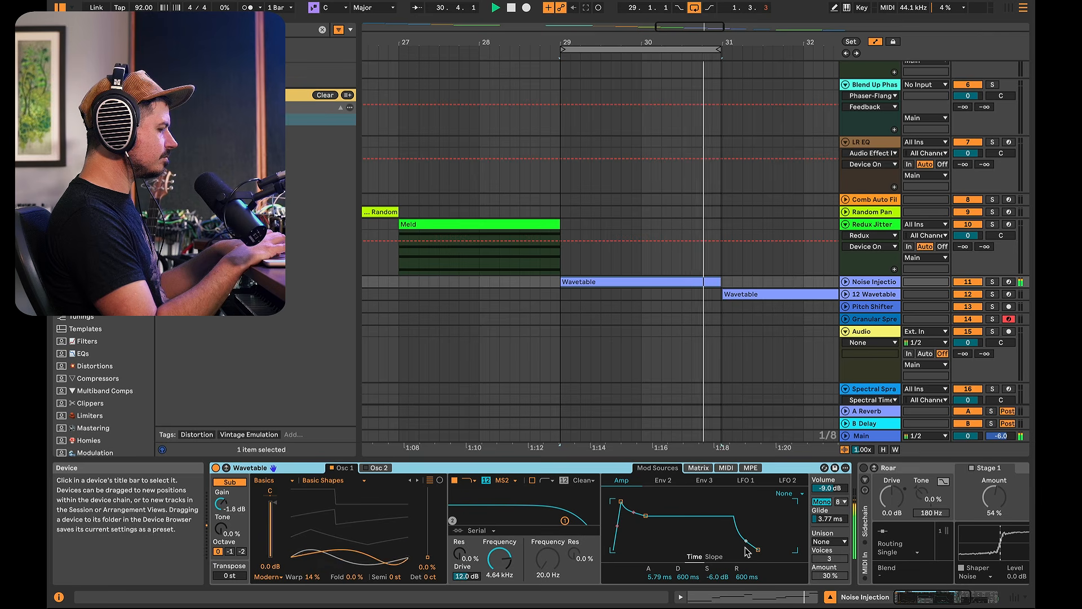
key("space")
Step: Enable Roar on the Noise Injection track and choose Noise Injection as the Stage 1 shaper
scroll(577, 495, "right", 5)
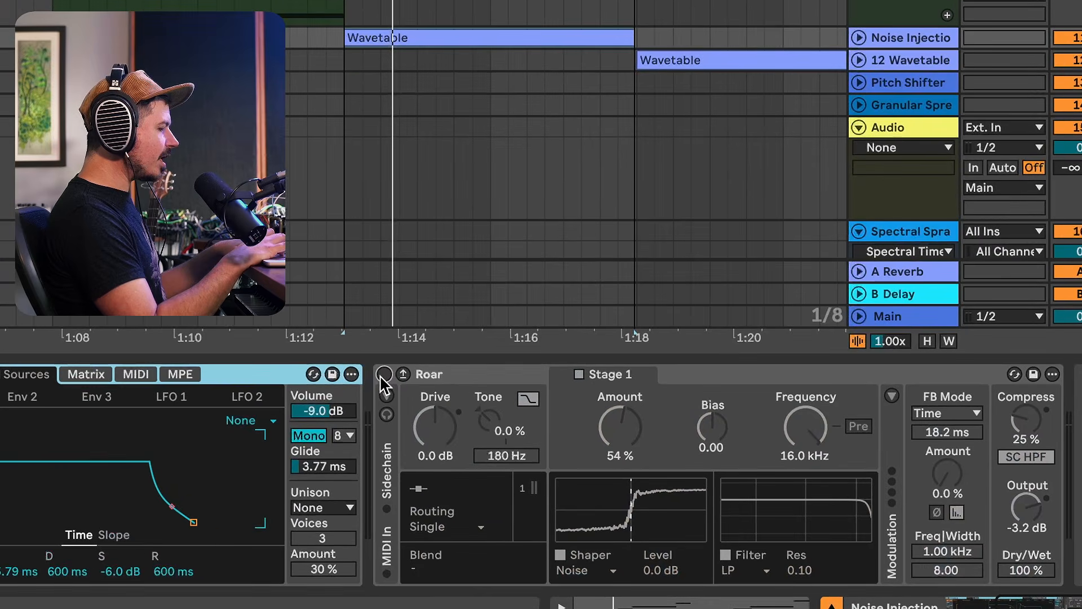
left_click(423, 392)
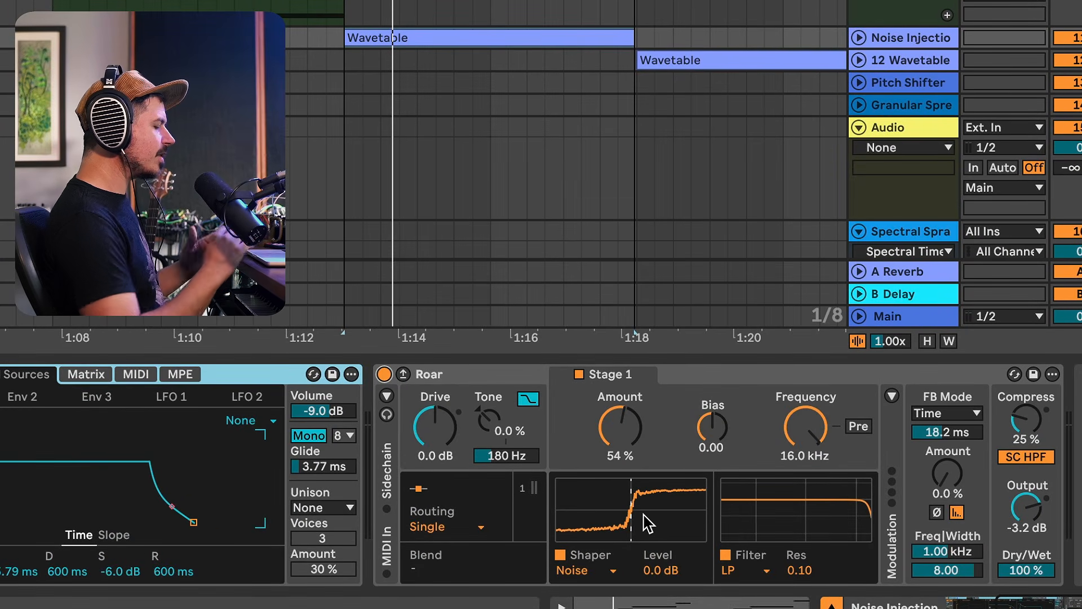
left_click(588, 571)
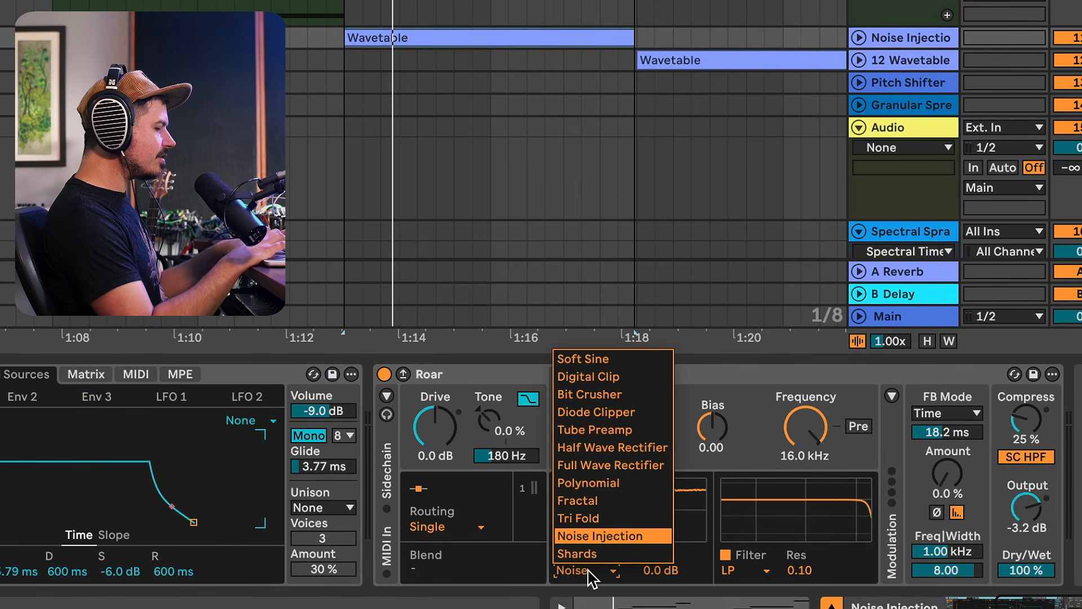
left_click(606, 537)
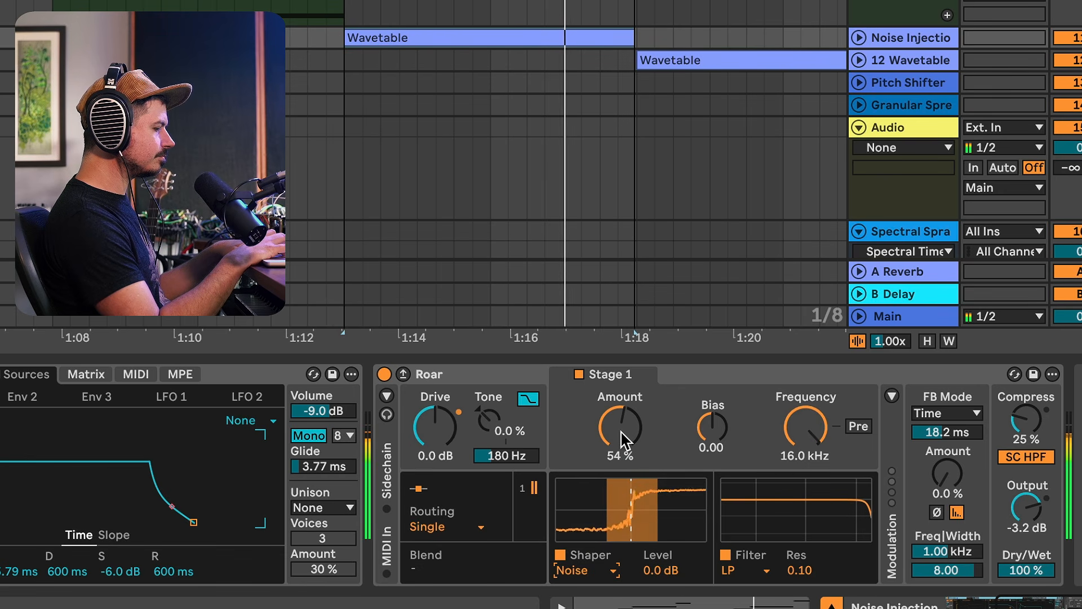
Step: Lower Roar's shaper Amount to 0 %, compare the sound with Roar bypassed, and raise the Amount again
left_click_drag(623, 440, 623, 474)
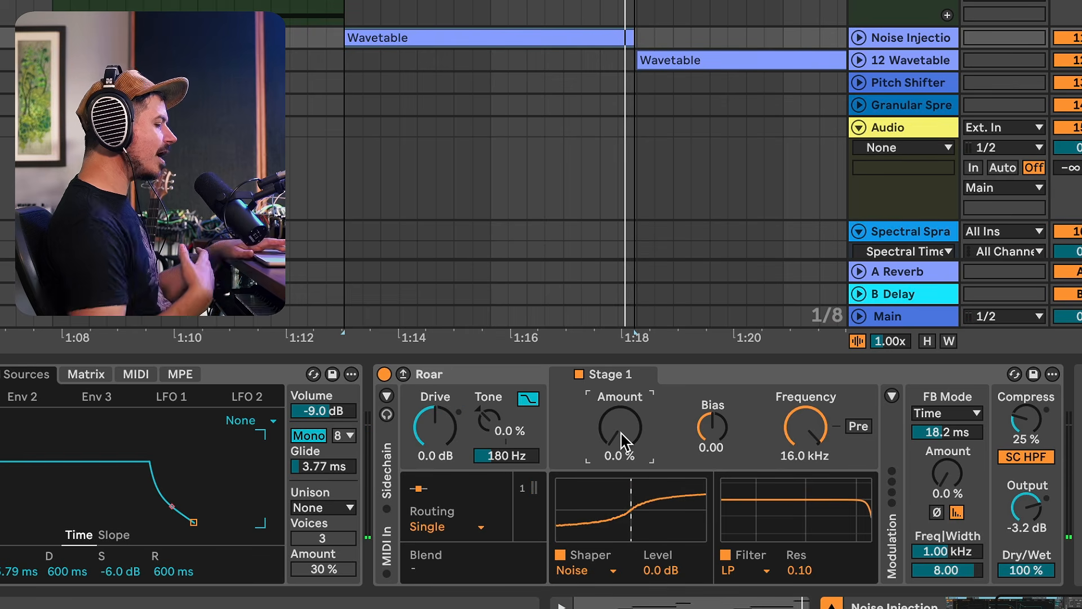
key("space")
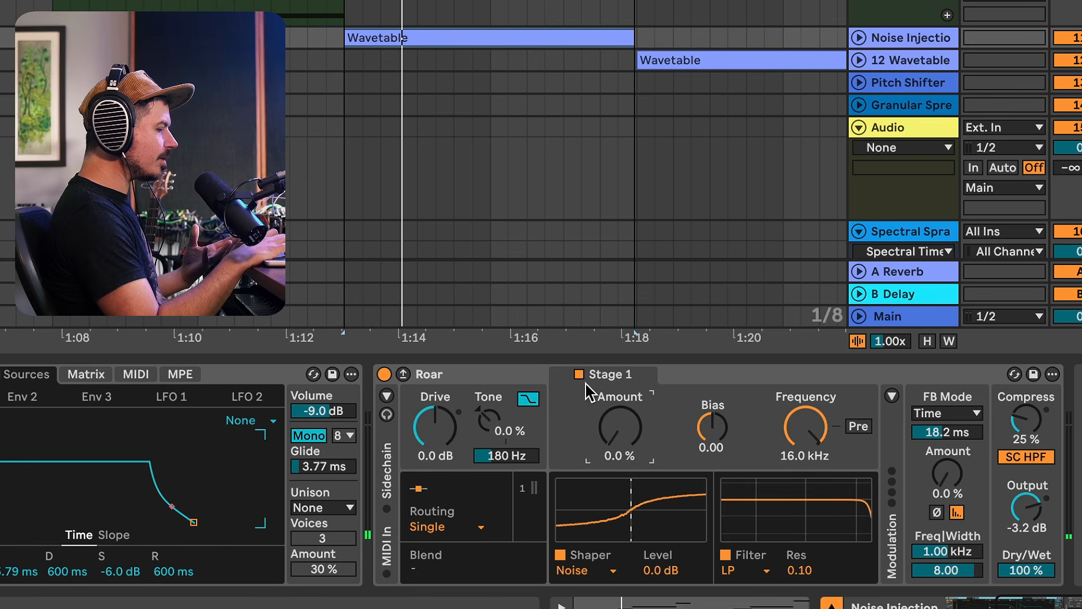
left_click(385, 374)
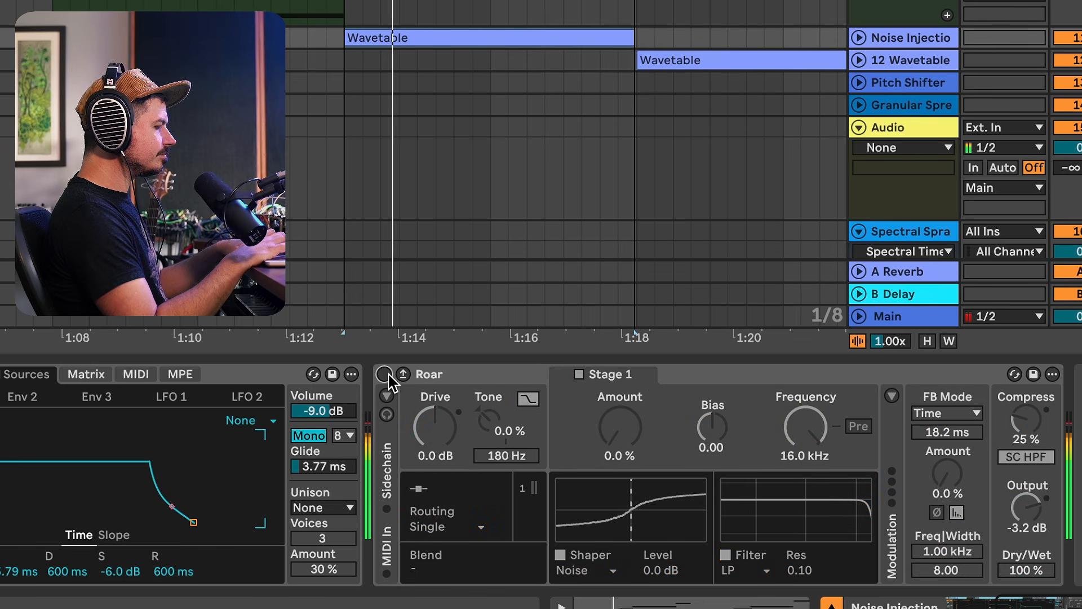
left_click(385, 374)
left_click_drag(620, 427, 620, 386)
Step: Switch Roar's shaper to Shards, raise its Amount slightly, and try a different Bias before resetting it to default
left_click(589, 572)
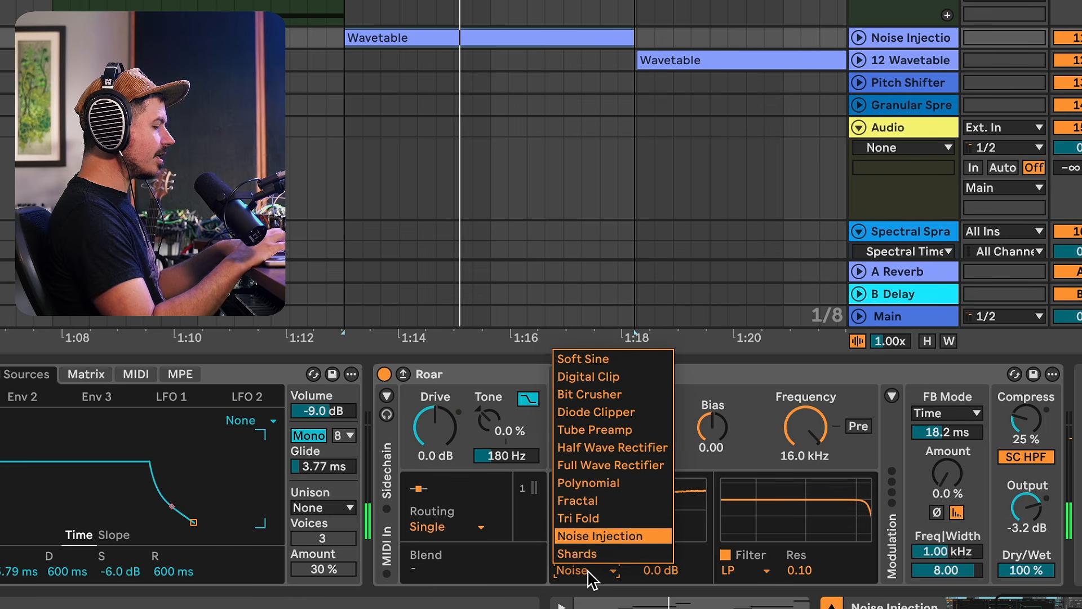
left_click(598, 555)
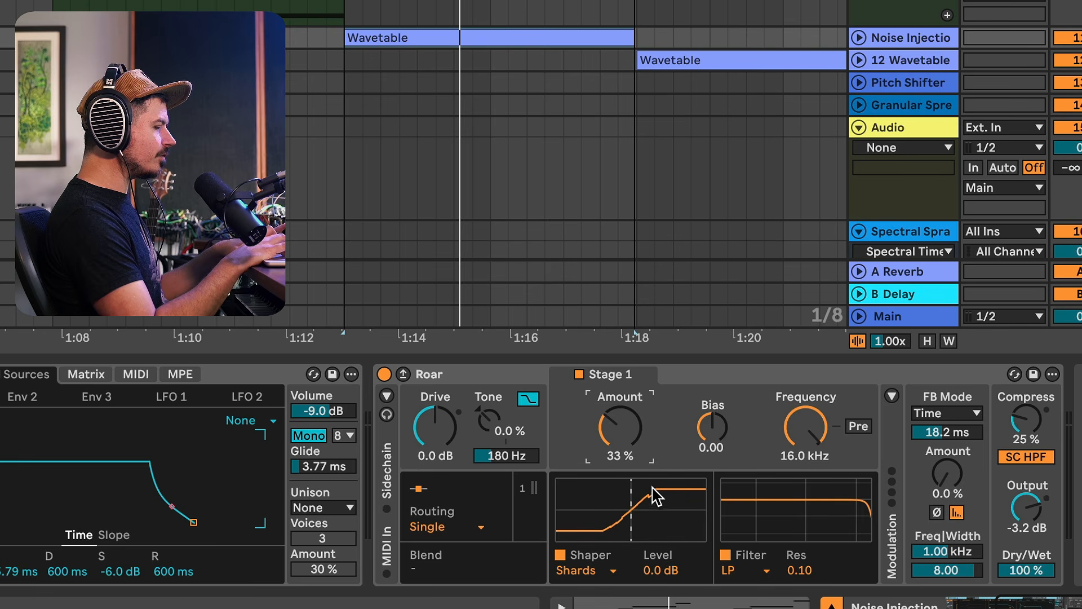
mouse_move(608, 424)
left_mouse_down()
mouse_move(608, 437)
mouse_move(607, 416)
left_mouse_up()
mouse_move(712, 428)
left_mouse_down()
mouse_move(712, 404)
mouse_move(702, 439)
left_mouse_up()
double_click(700, 433)
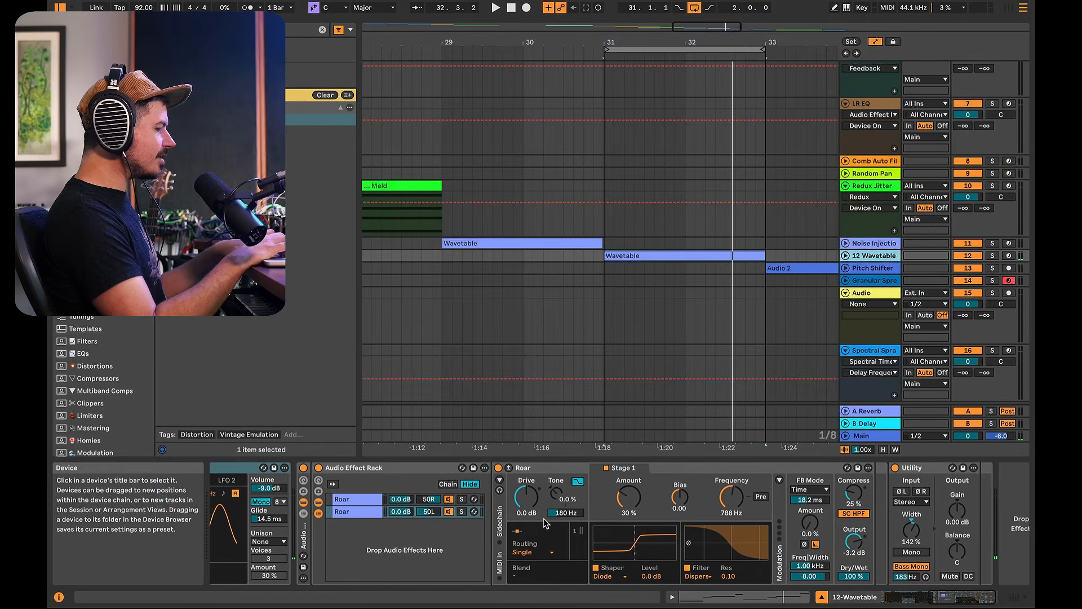
Step: Inspect the two Roar chains in the 12 Wavetable track's Audio Effect Rack and check Roar's filter type
left_click(367, 501)
left_click(364, 513)
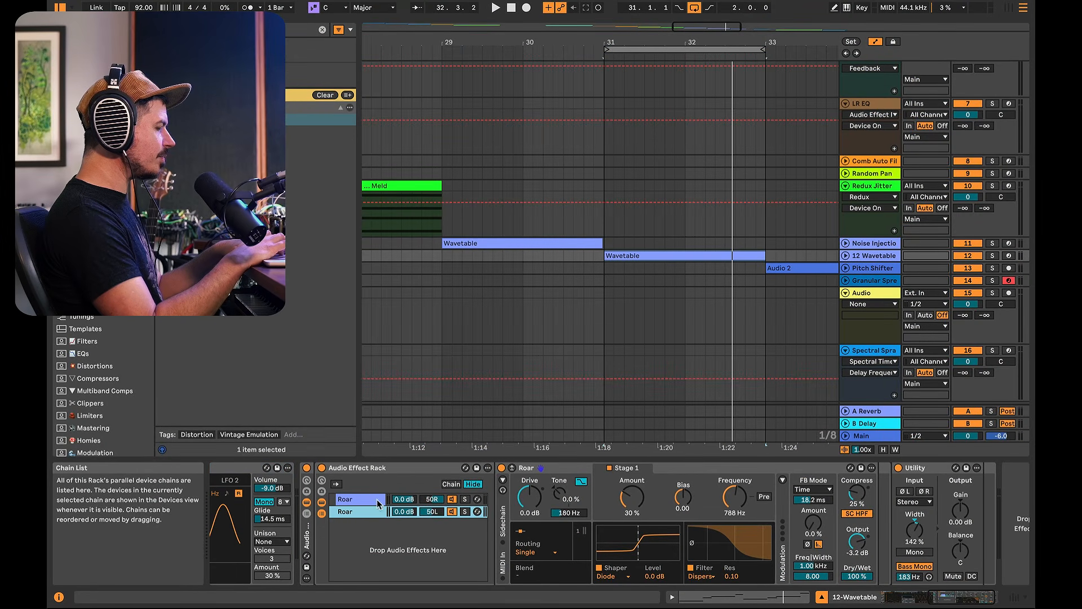
left_click(702, 577)
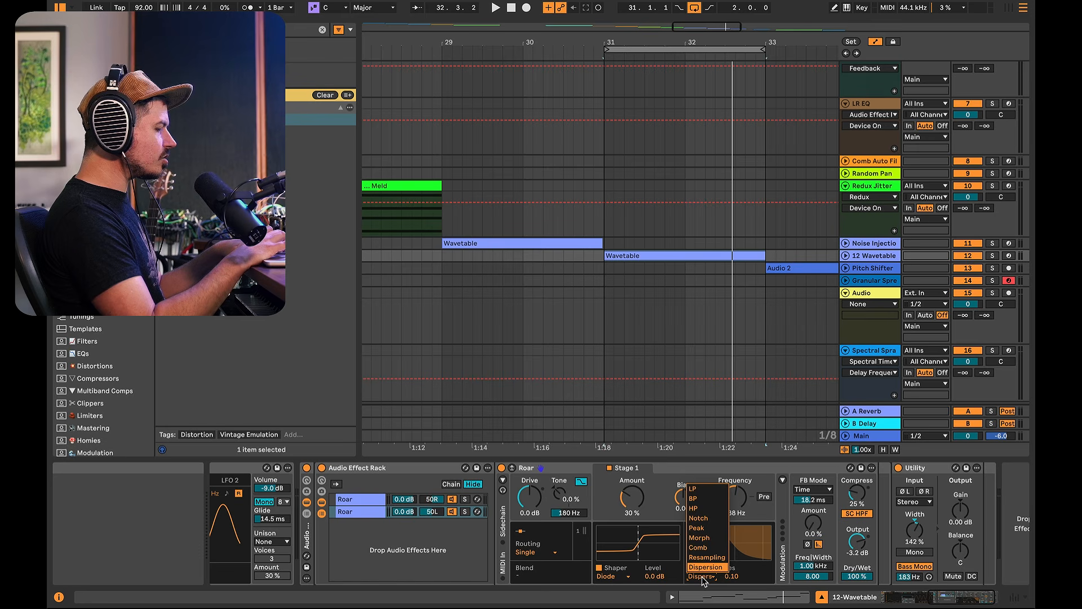
left_click(703, 580)
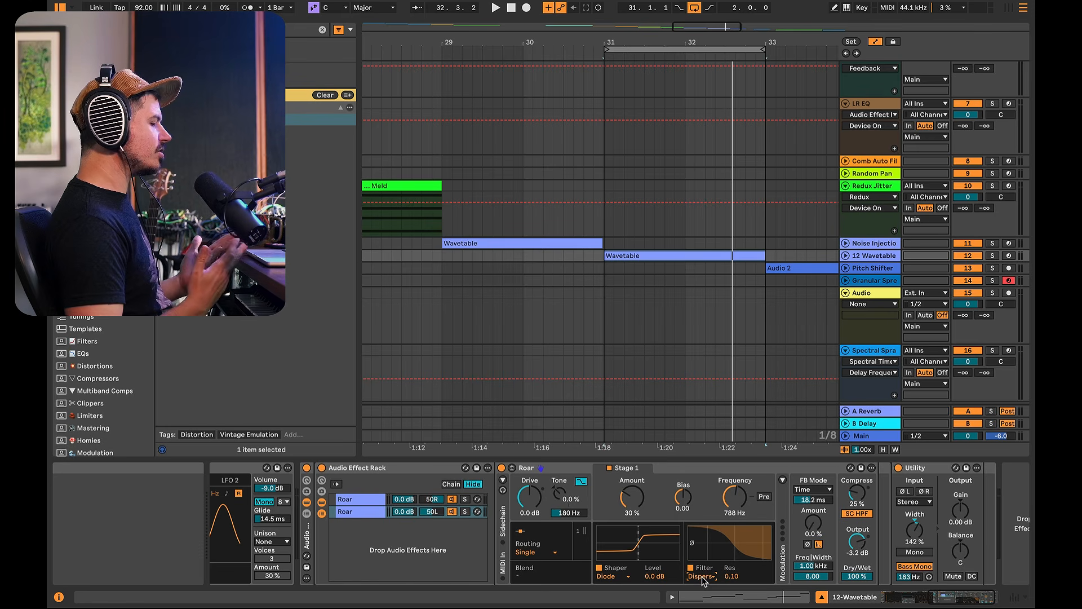
Step: Alternate between the 50R and 50L Roar chains in the Audio Effect Rack to compare their filter Frequency settings
left_click(347, 500)
left_click(350, 510)
left_click(348, 499)
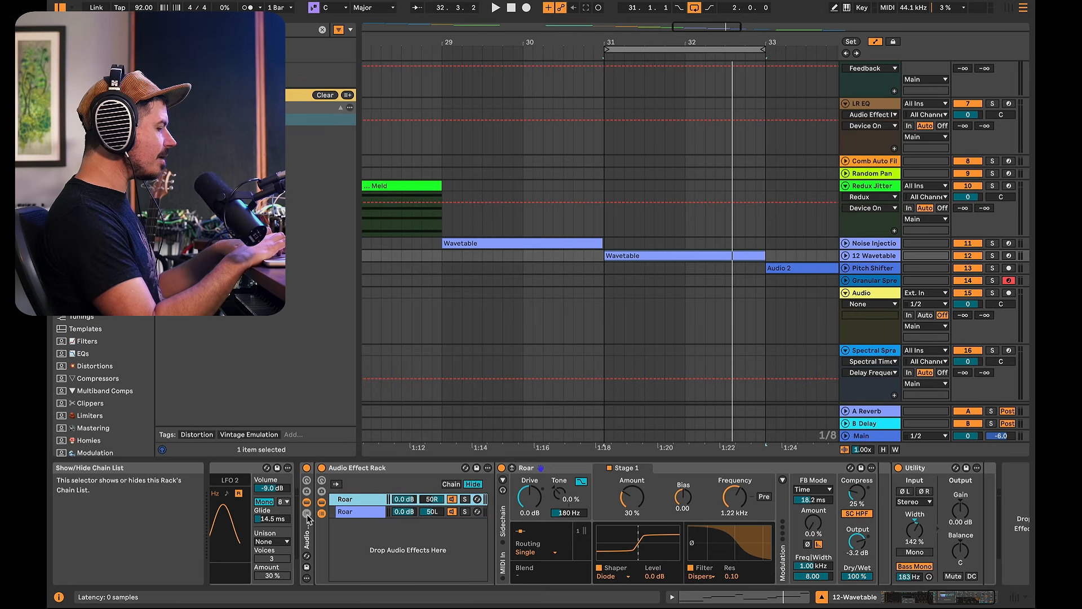
left_click(346, 512)
left_click(346, 501)
left_click(353, 513)
left_click(355, 500)
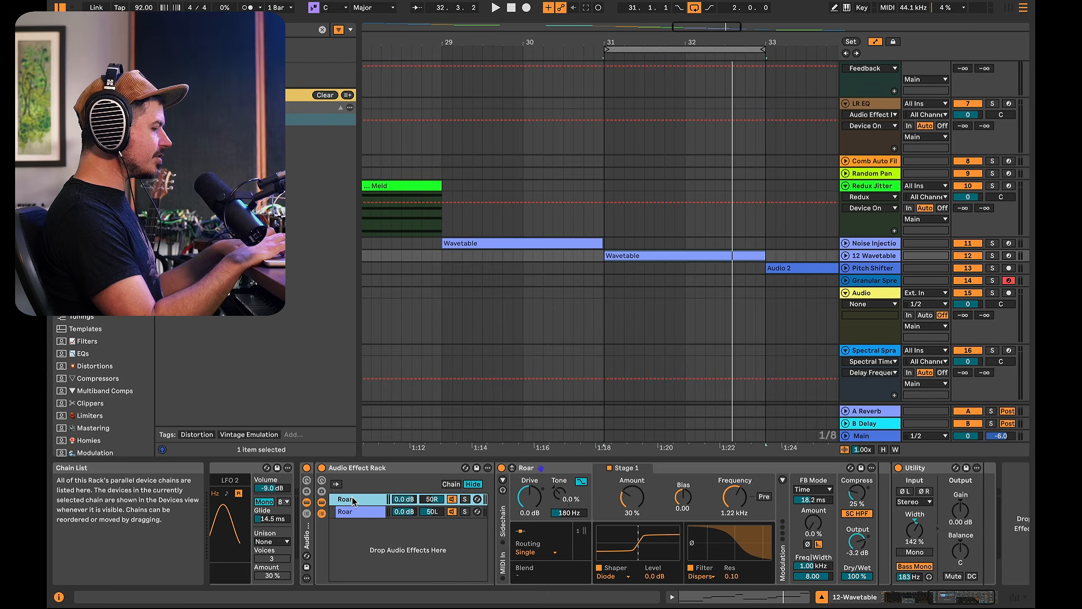
left_click(358, 512)
left_click(360, 500)
left_click(365, 514)
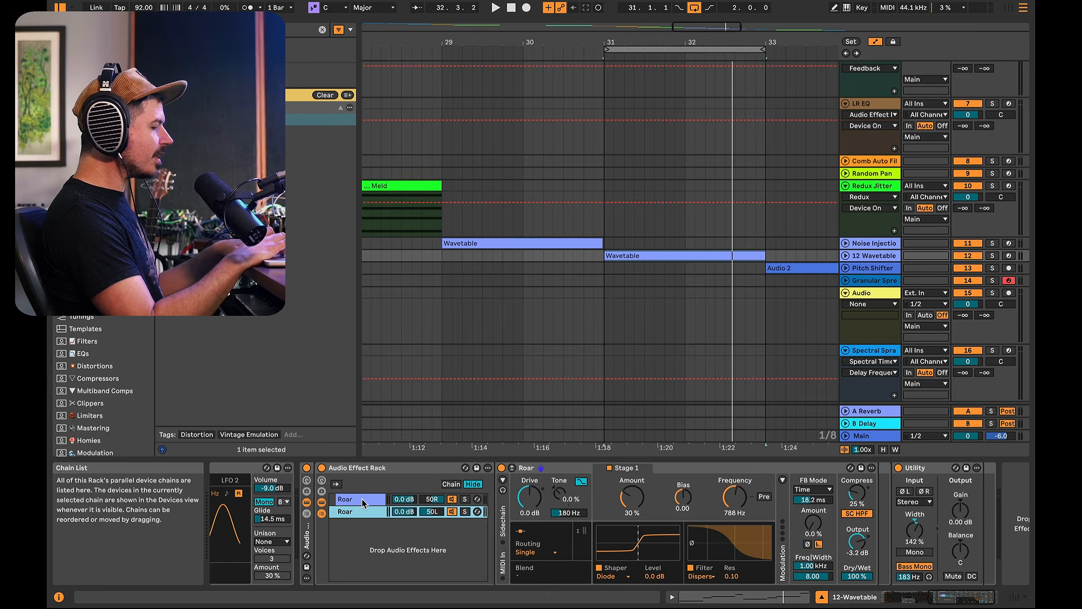
left_click(364, 501)
left_click(365, 514)
left_click(364, 502)
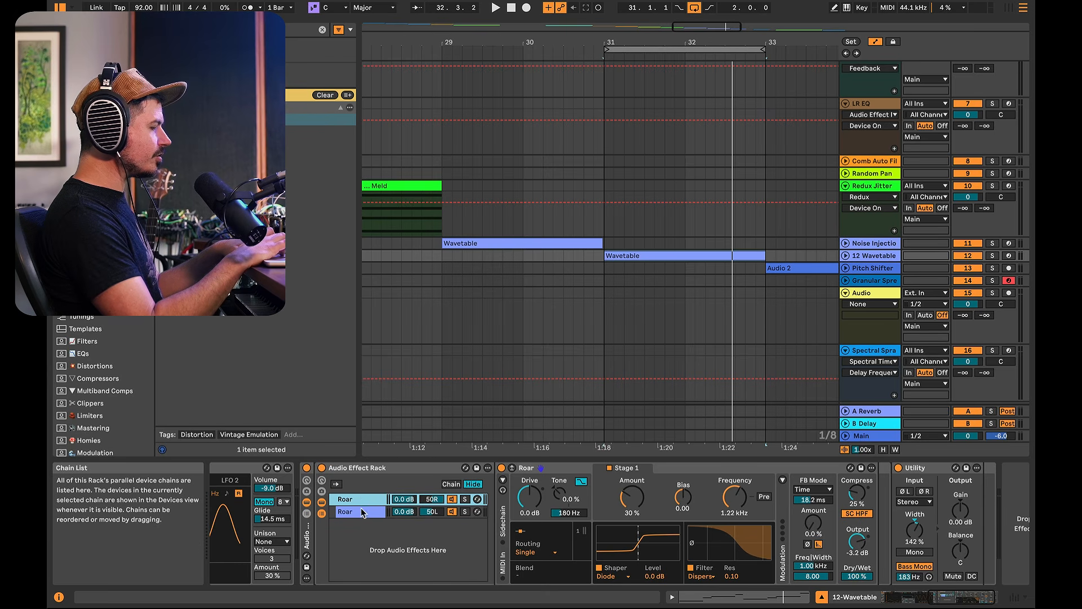
Step: Play the Wavetable clip with the Roar rack bypassed, re-enable the rack to compare, and stop playback
left_click(307, 468)
key("space")
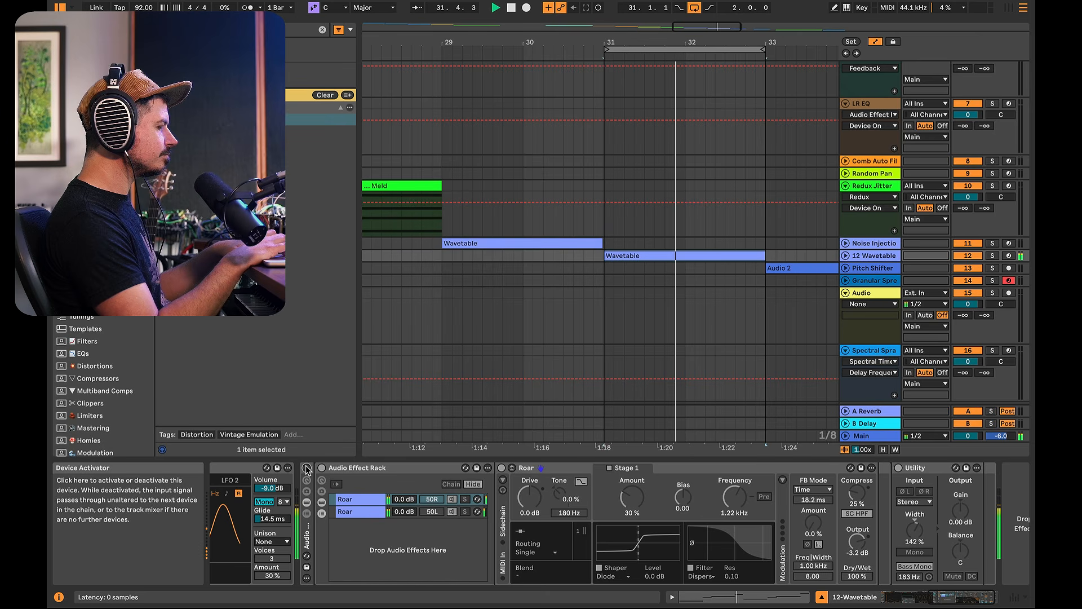
left_click(307, 468)
left_click(359, 510)
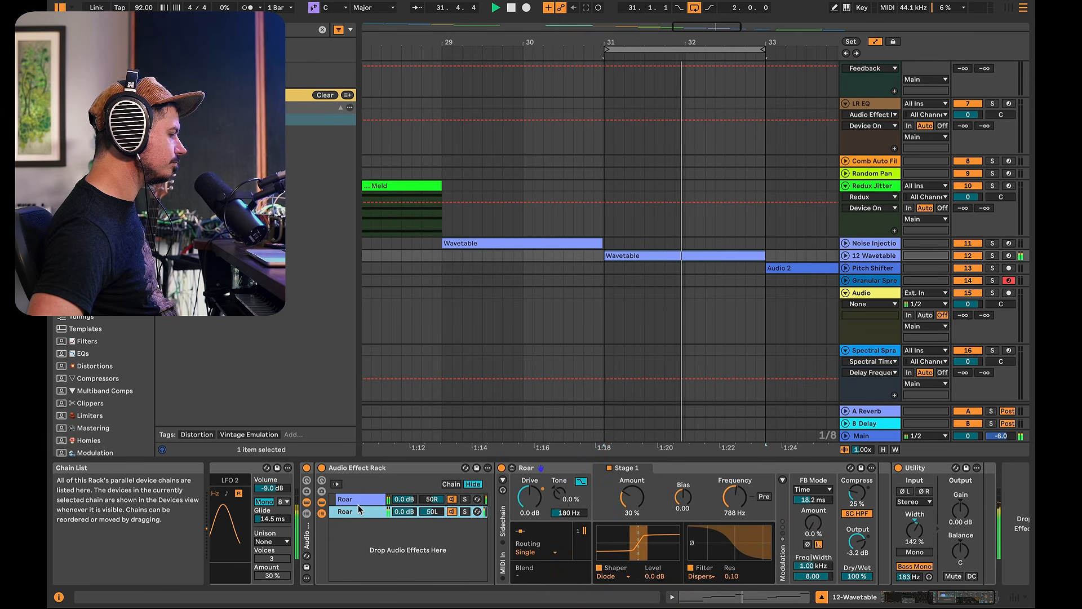
key("space")
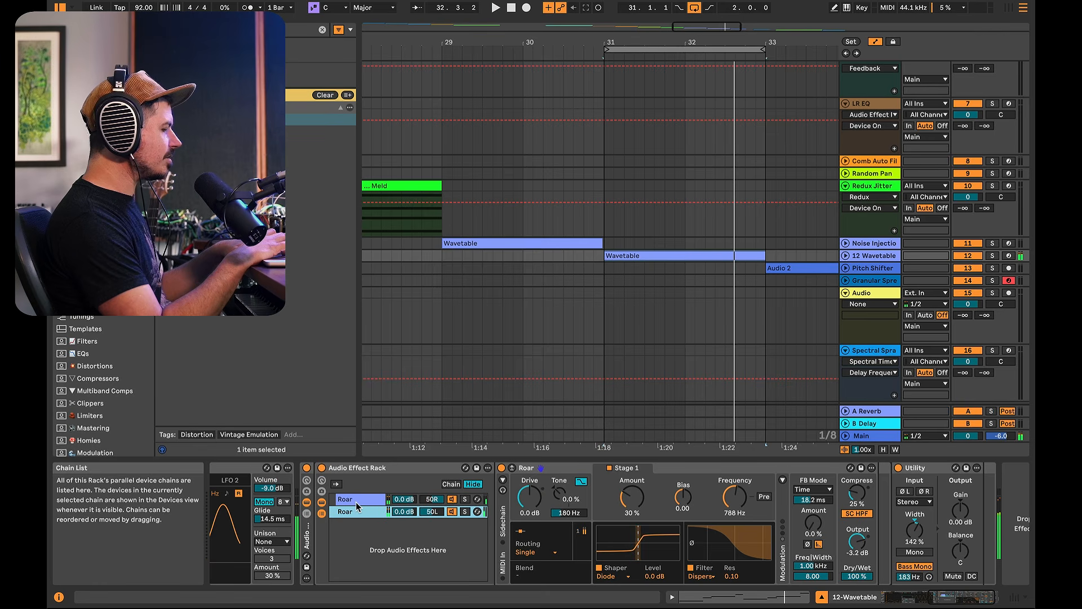
Step: Compare the filter Frequency of both Roar chains, lower the 50L chain's Frequency to 386 Hz, and start playback
left_click(348, 499)
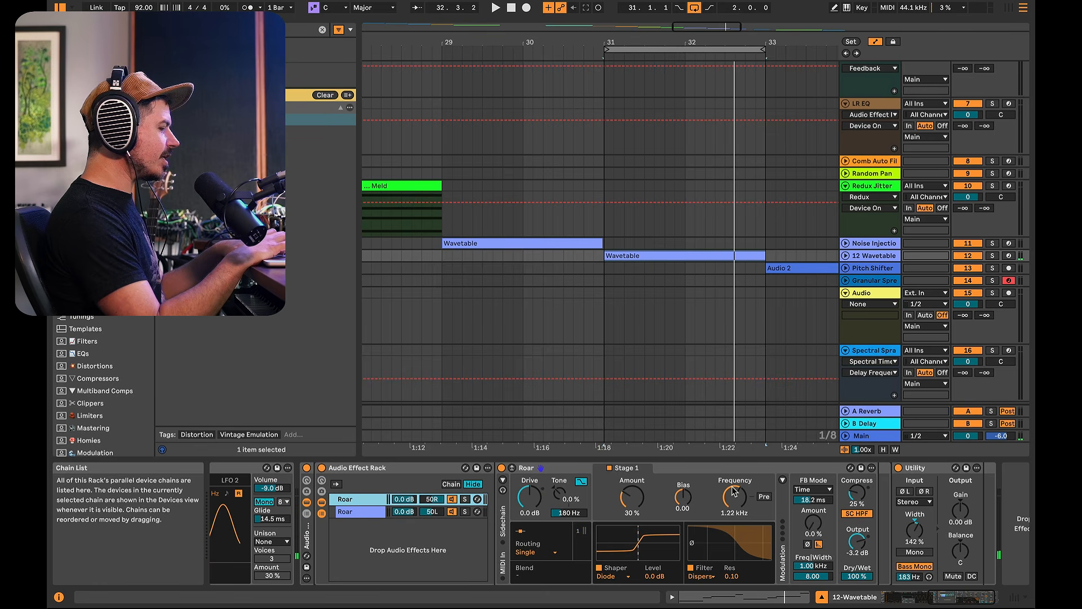
left_click(733, 494)
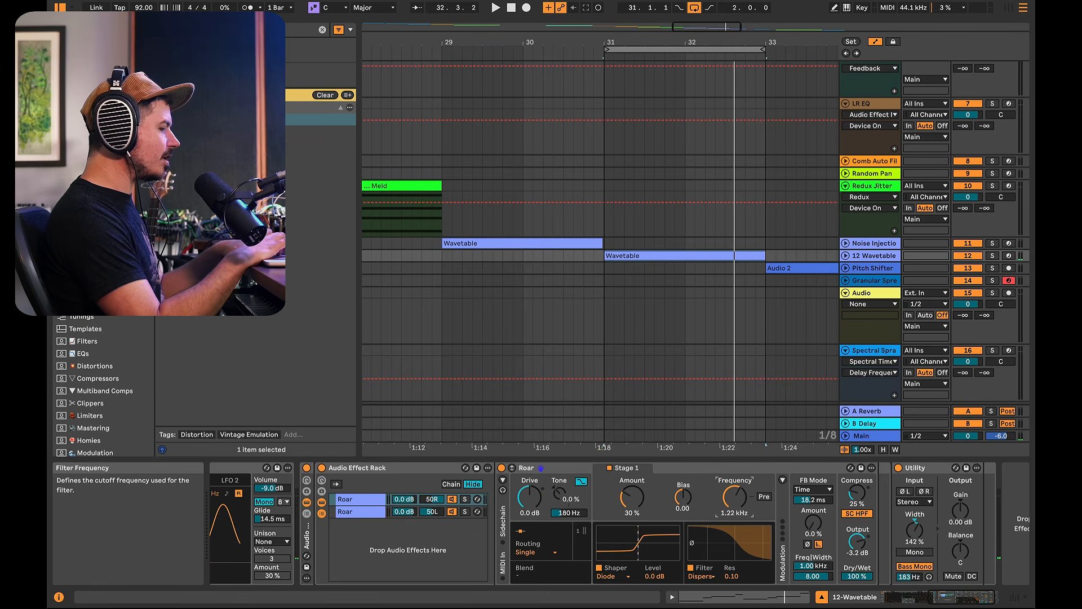
left_click(376, 512)
left_click_drag(734, 497, 736, 527)
key("space")
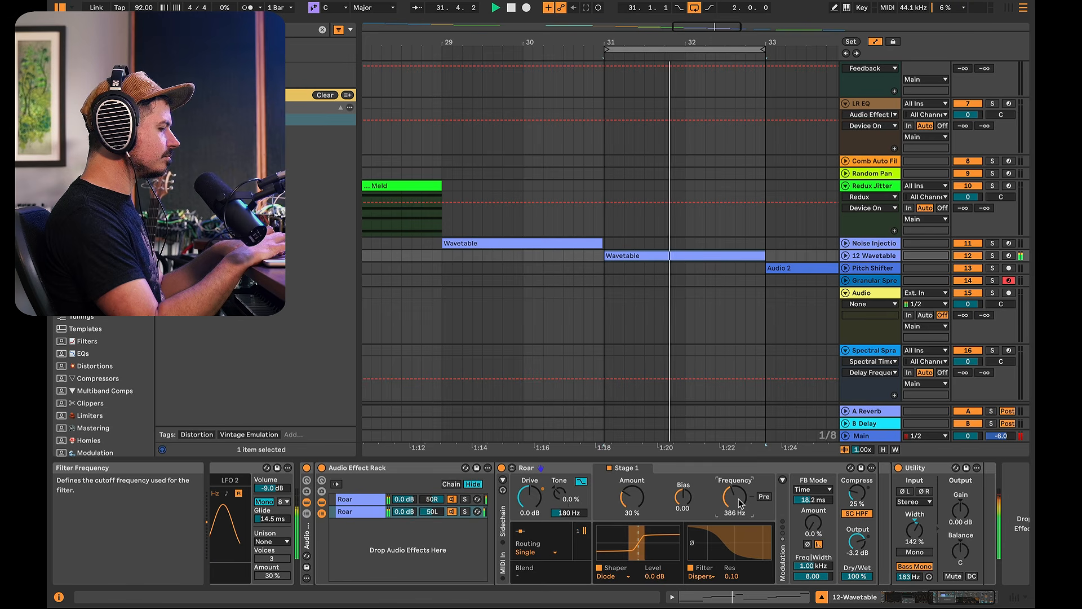
Step: Compare the sound with Utility bypassed, re-enable it, and raise its Width to 178 %
scroll(815, 519, "right", 2)
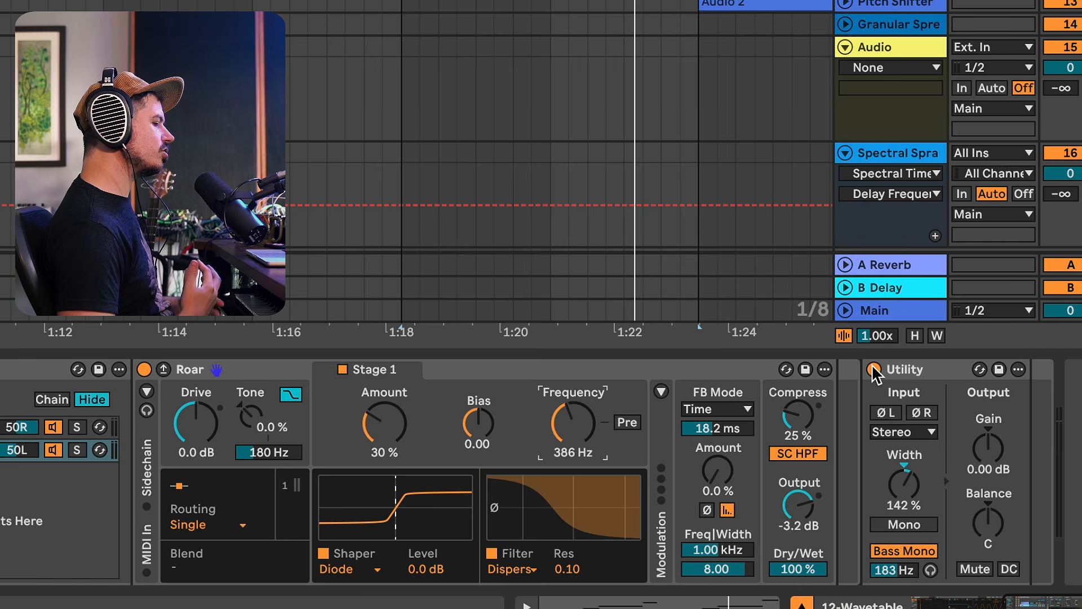
left_click(874, 370)
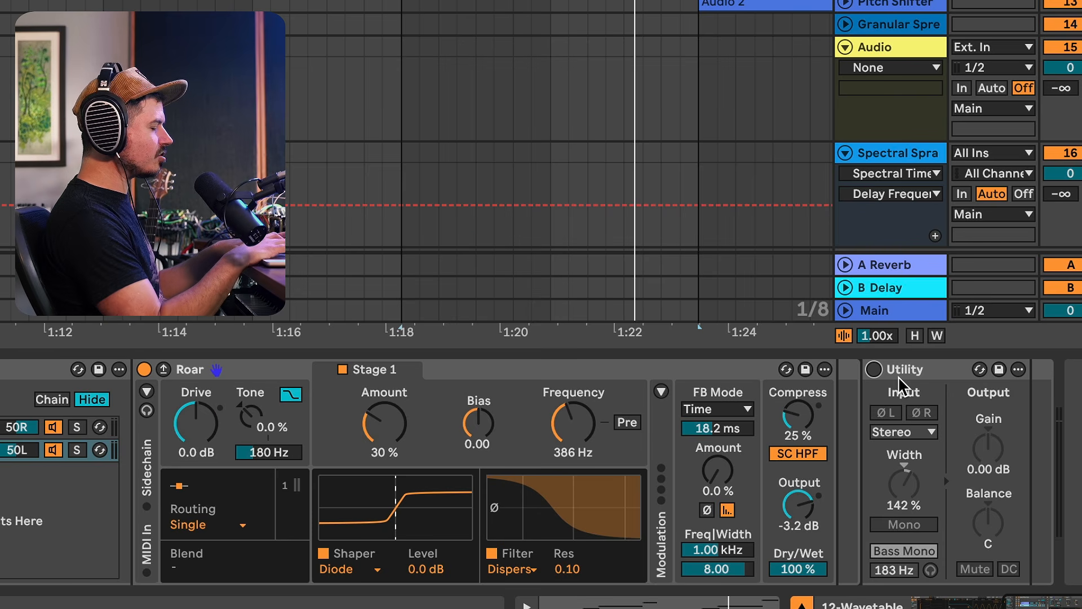
key("space")
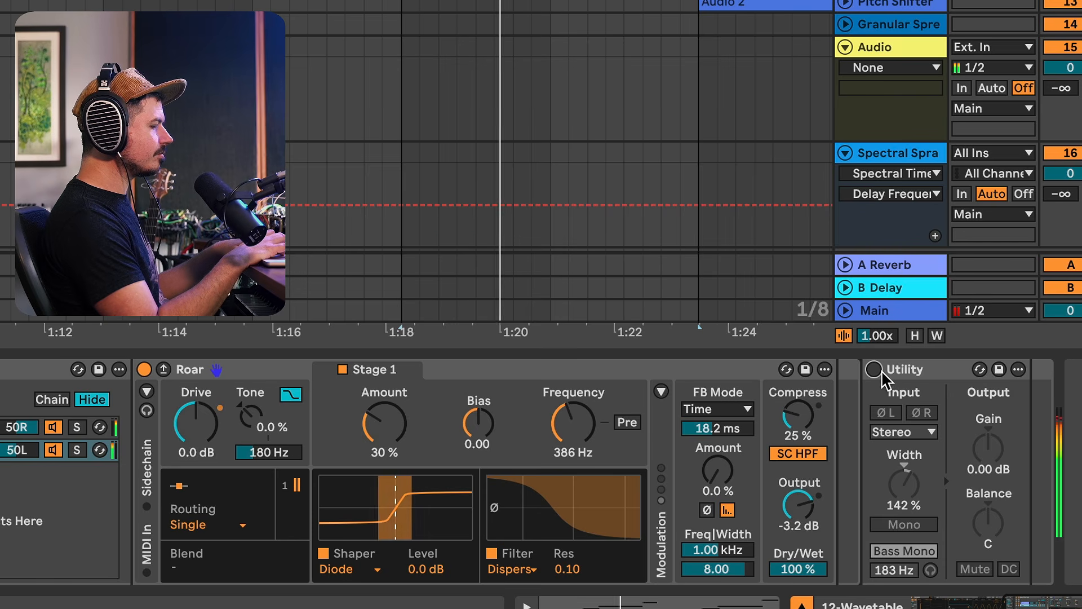
left_click(874, 369)
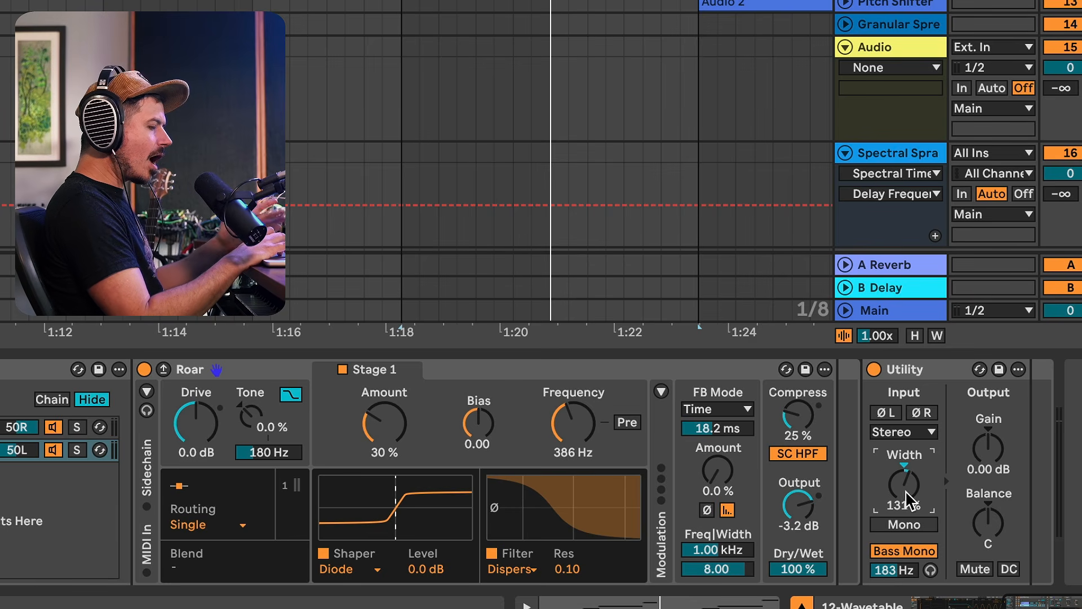
key("space")
mouse_move(903, 487)
left_mouse_down()
mouse_move(902, 461)
mouse_move(904, 506)
mouse_move(901, 480)
left_mouse_up()
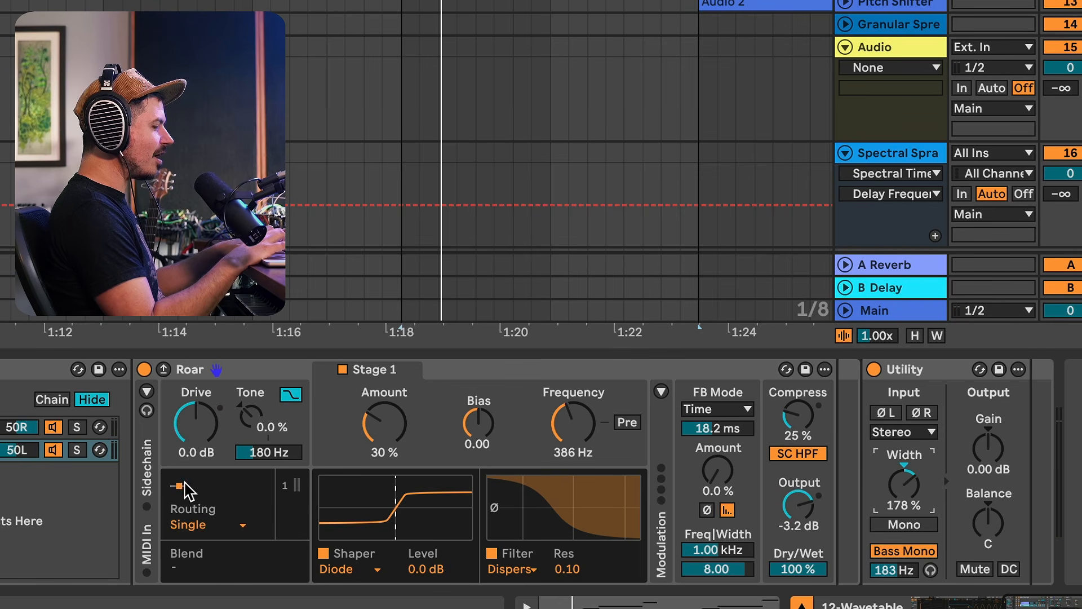
Step: Audition the Audio 2 clip on the Pitch Shifter track and add the Shifter effect to that track
scroll(589, 62, "right", 6)
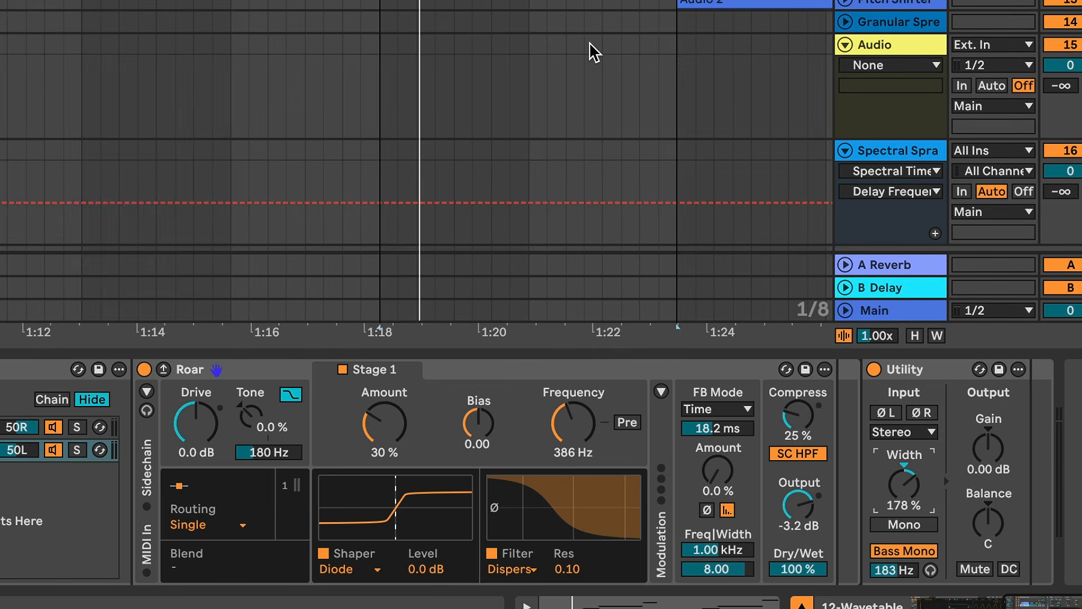
left_click(586, 243)
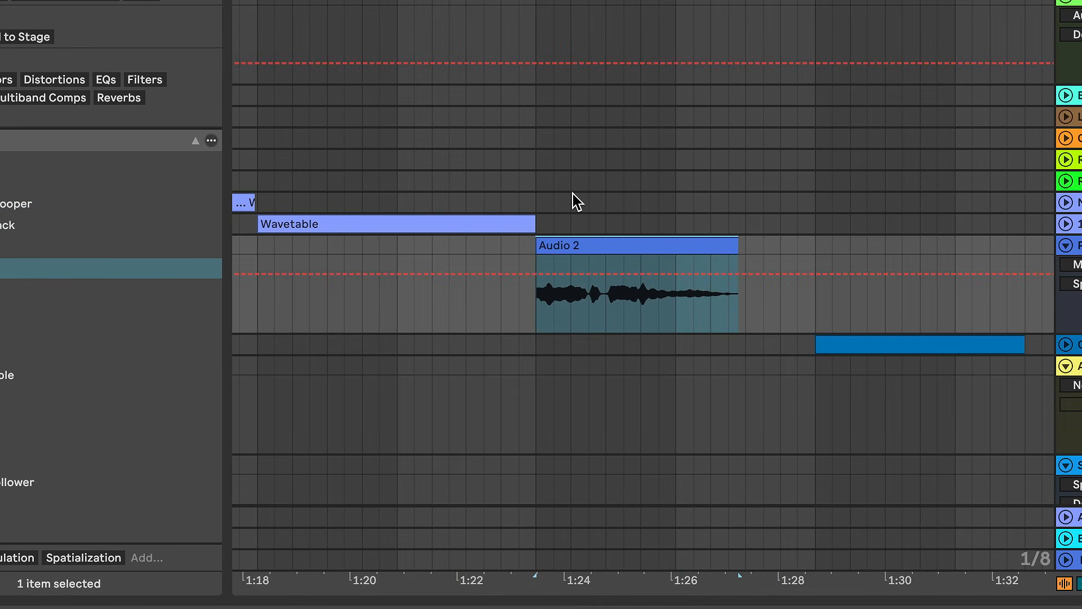
key("space")
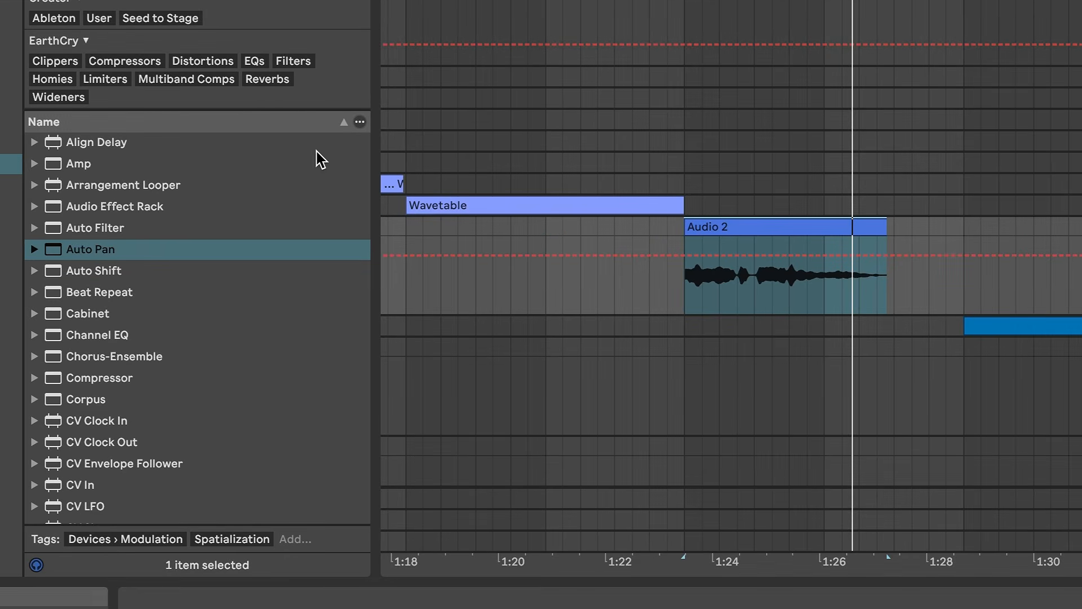
scroll(181, 317, "down", 14)
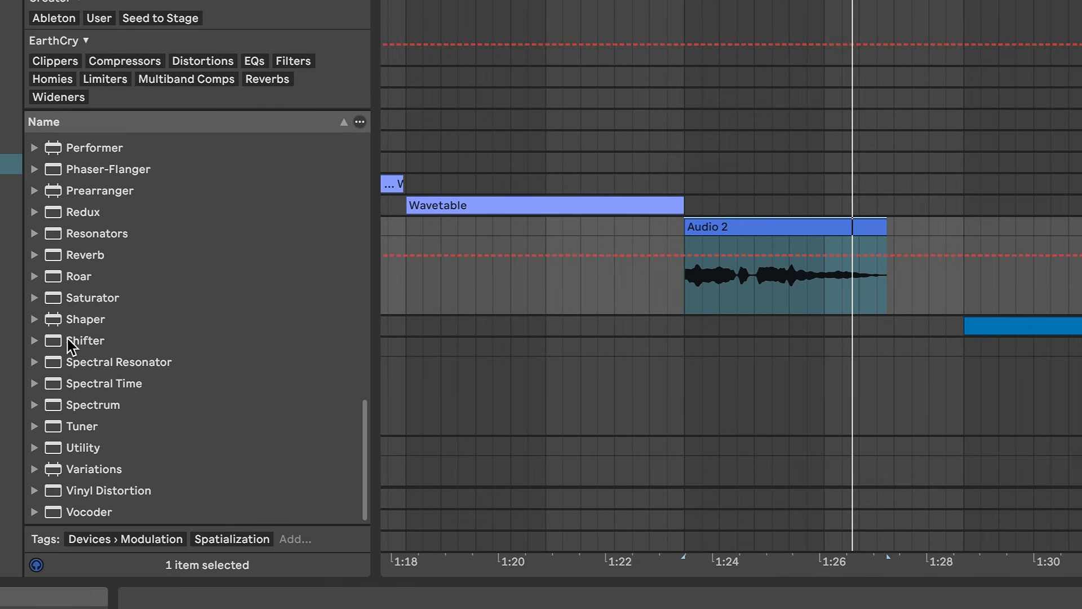
left_click_drag(71, 344, 731, 275)
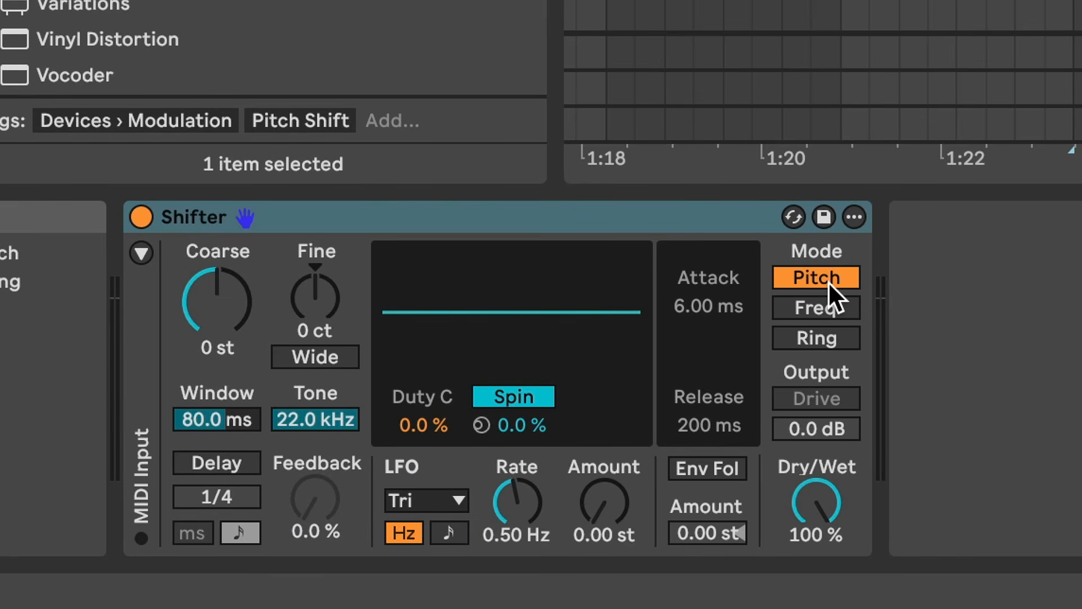
Step: Use Shifter's Pitch mode with Wide enabled, a Spread of 37 ct, and Dry/Wet at 56 %
left_click(827, 281)
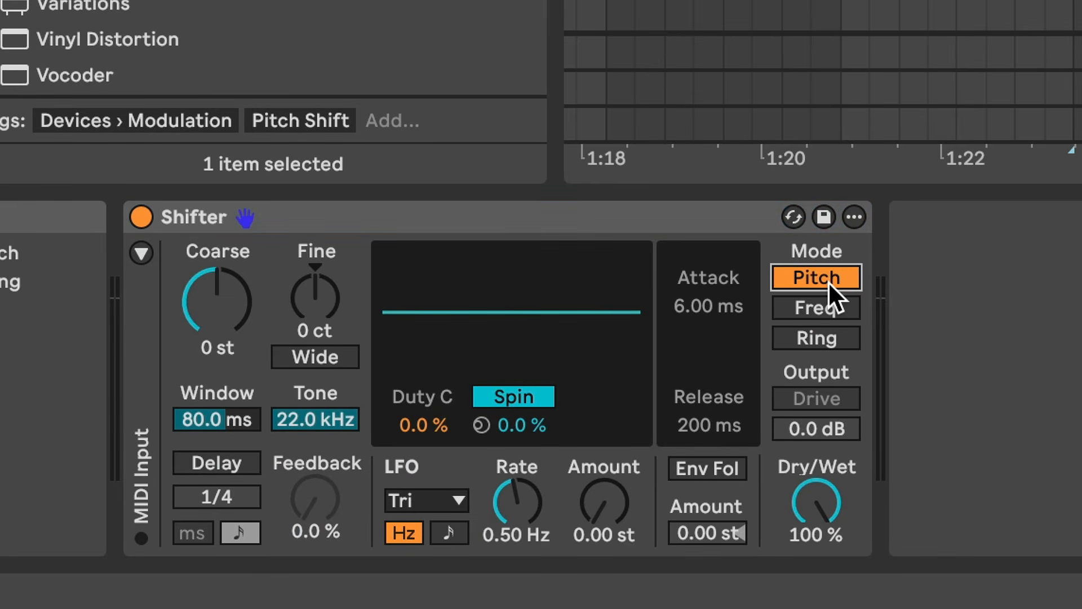
left_click(308, 360)
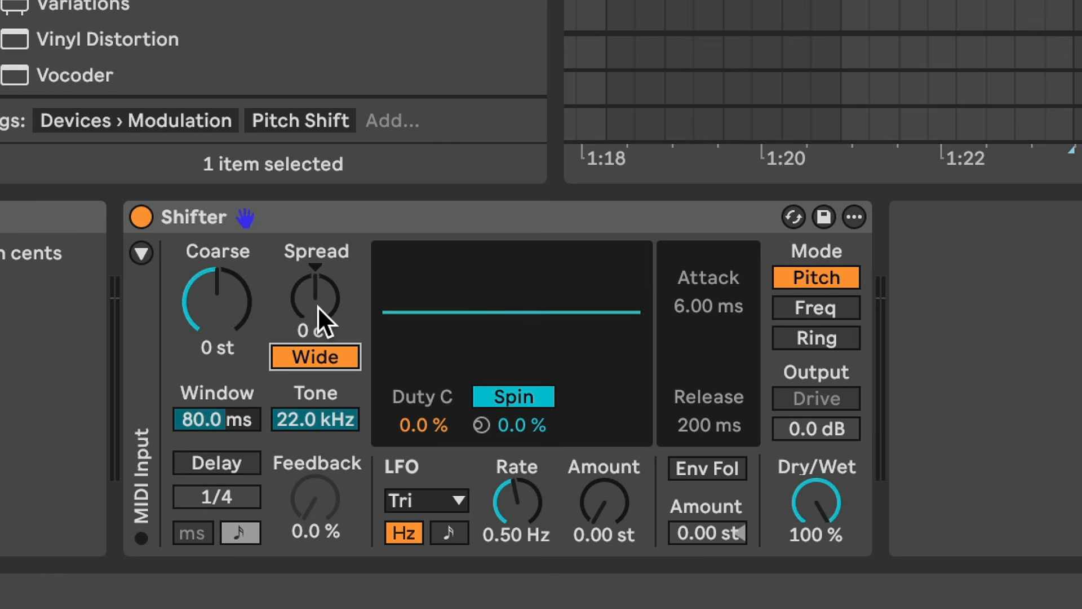
mouse_move(316, 303)
left_mouse_down()
mouse_move(317, 284)
mouse_move(319, 301)
left_mouse_up()
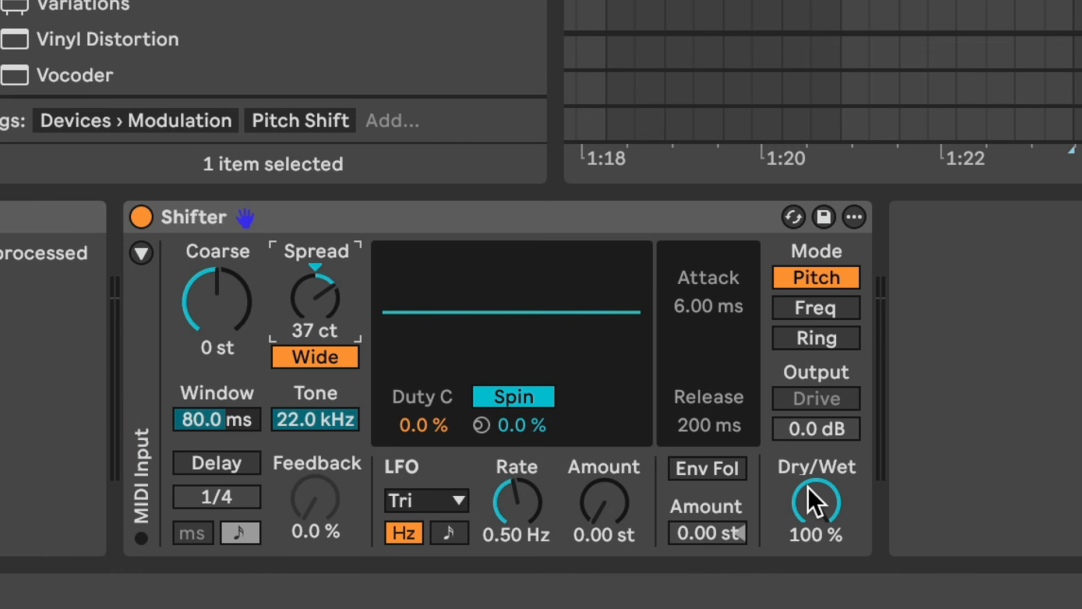
left_click_drag(810, 486, 818, 491)
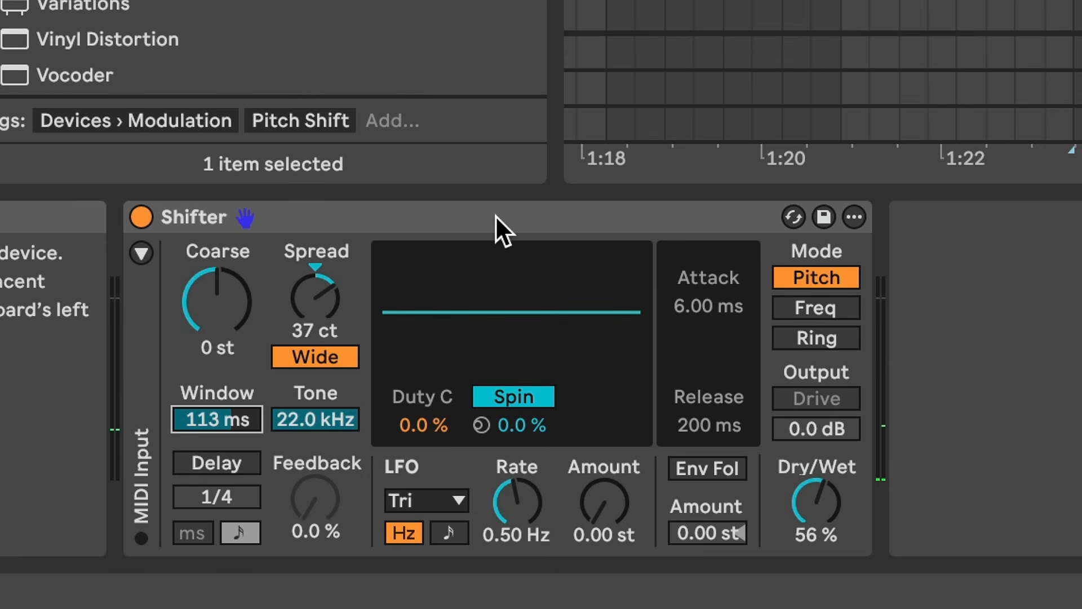
Step: Switch Shifter to Freq mode, raise its Spread to 11.7 Hz, and set Dry/Wet to 100 %
left_click(807, 317)
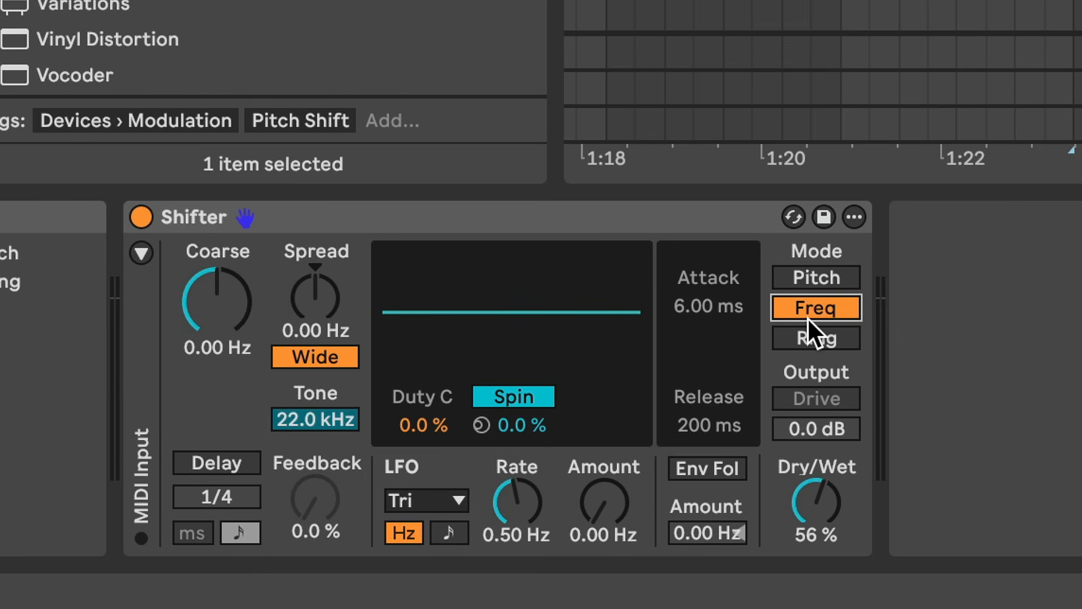
left_click(321, 331)
mouse_move(322, 331)
left_mouse_down()
mouse_move(322, 290)
mouse_move(317, 313)
left_mouse_up()
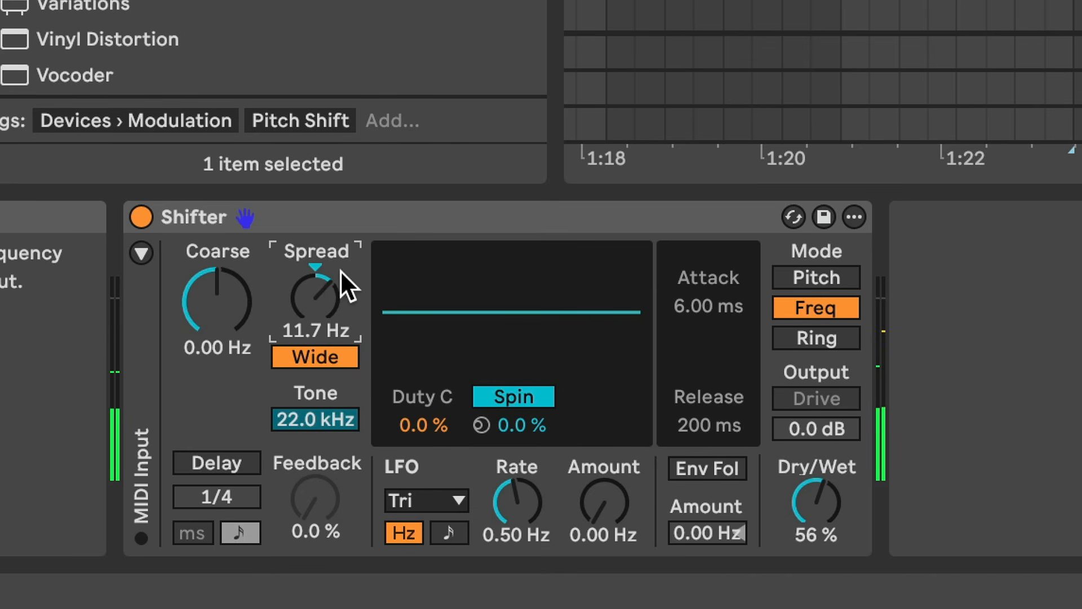
left_click(817, 504)
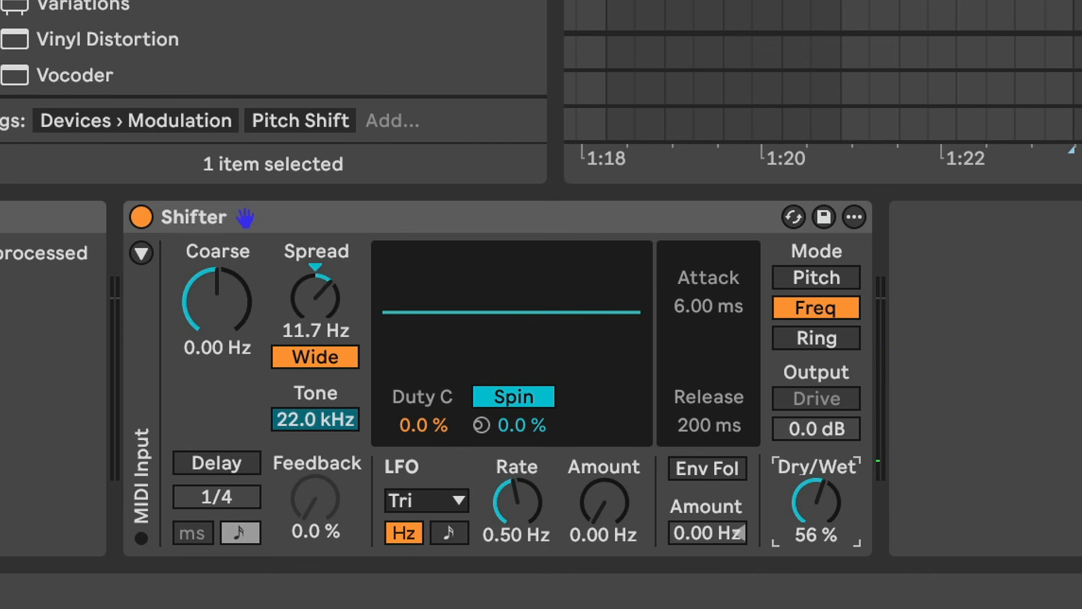
left_click_drag(817, 503, 811, 496)
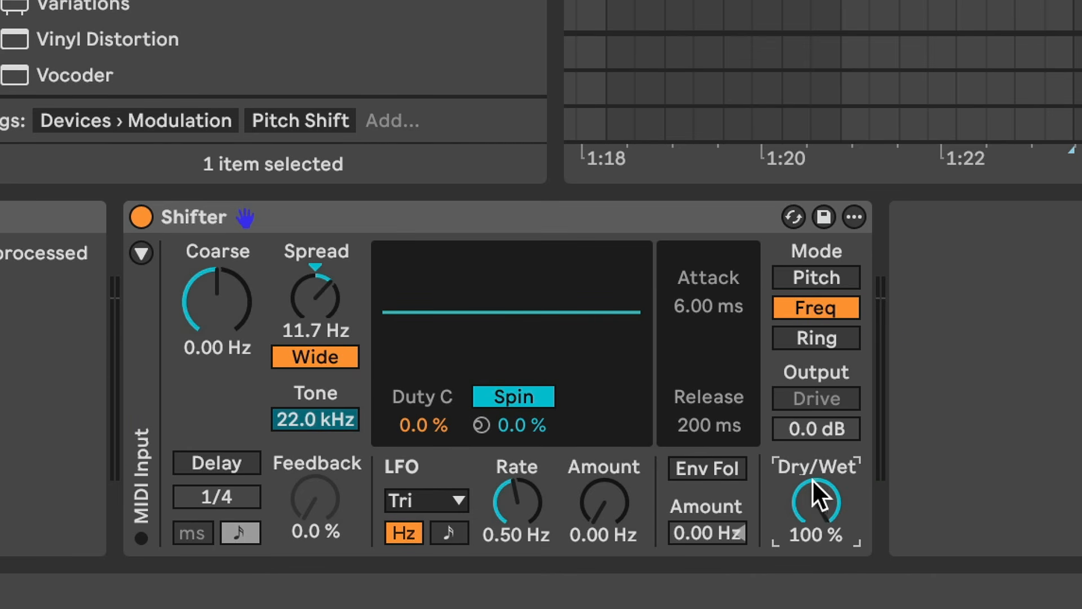
Step: Reduce Shifter's Spread to 2.66 Hz and its Dry/Wet to 48 %
left_click_drag(325, 305, 326, 338)
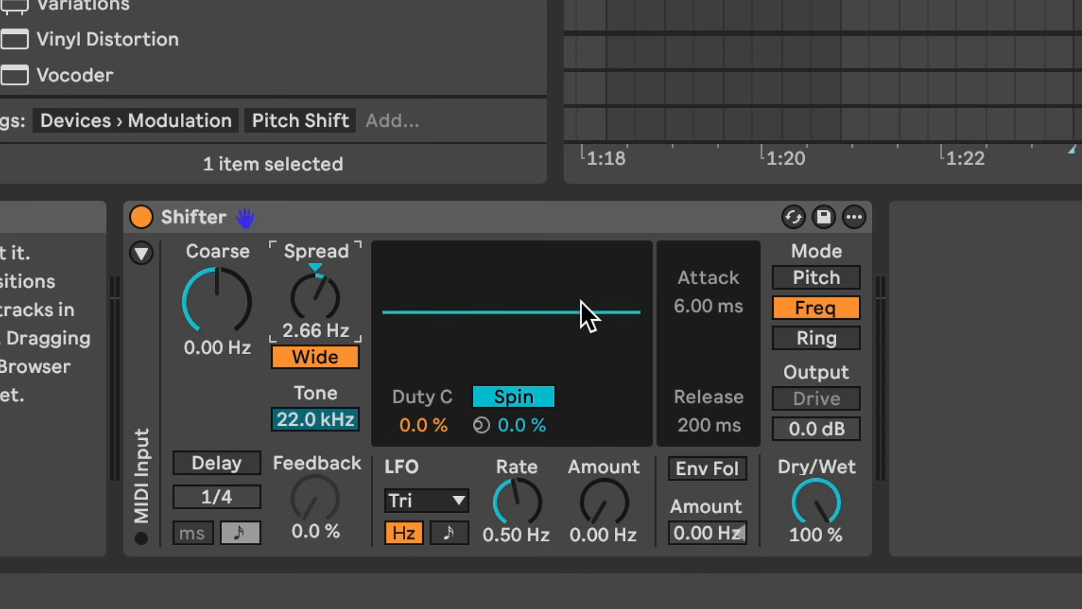
left_click(844, 534)
left_click_drag(831, 510, 831, 570)
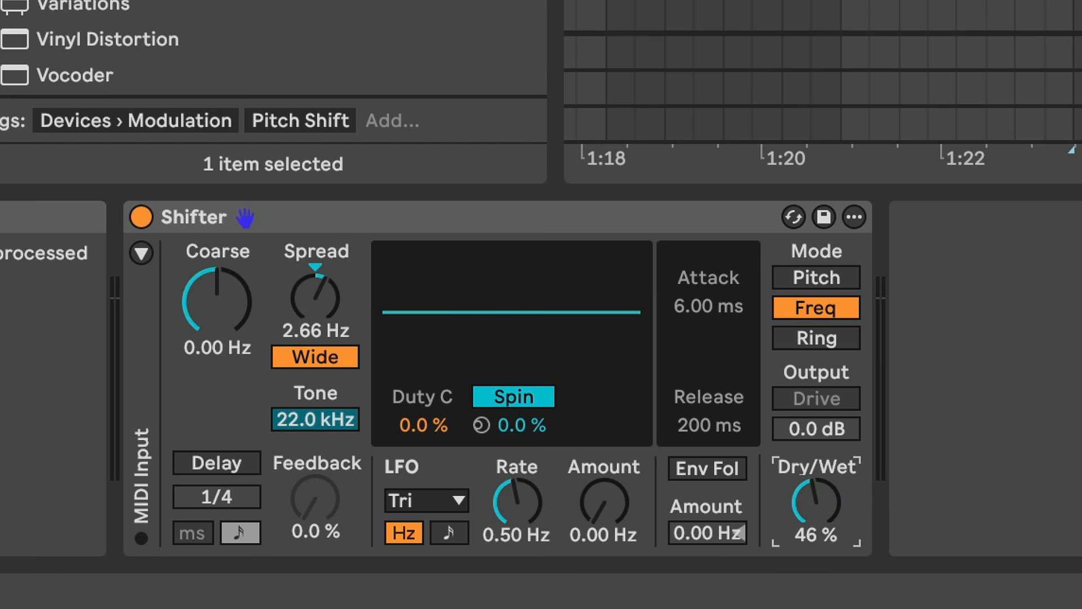
double_click(831, 510)
left_click_drag(831, 510, 831, 569)
mouse_move(315, 297)
left_mouse_down()
mouse_move(315, 248)
mouse_move(315, 290)
left_mouse_up()
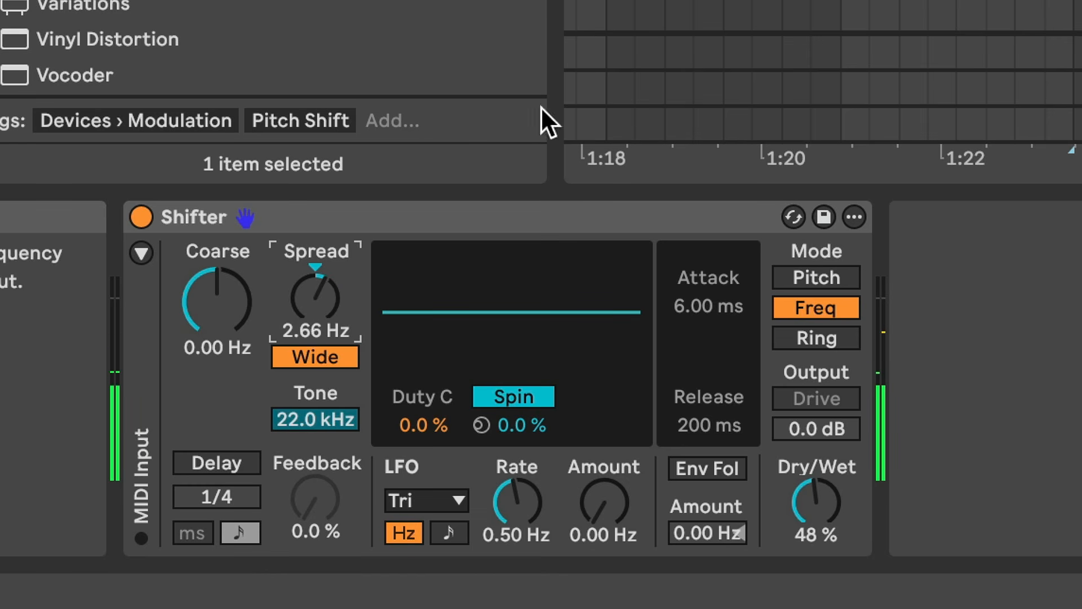
Step: Play the Granular Spread track's clip from bar 35 to hear Granulator III, and stop playback
scroll(590, 287, "right", 5)
left_click(589, 286)
key("space")
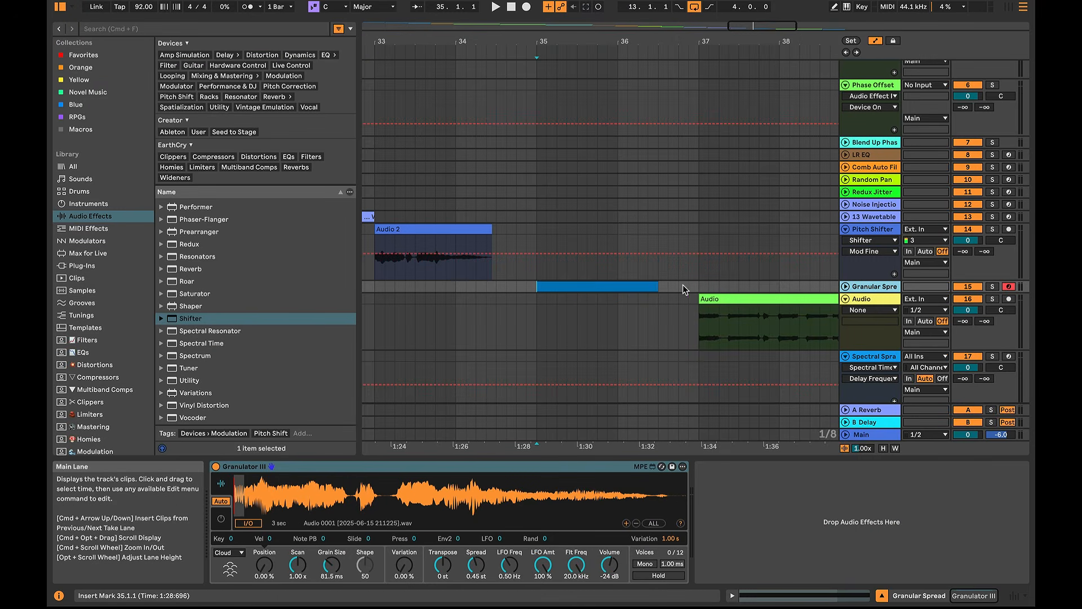
key("space")
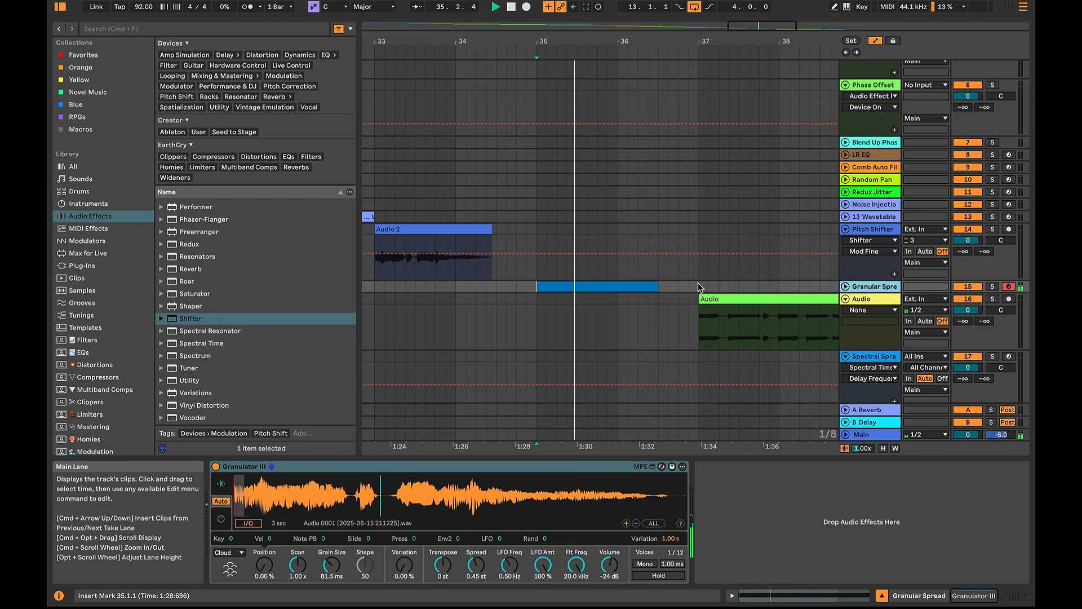
key("space")
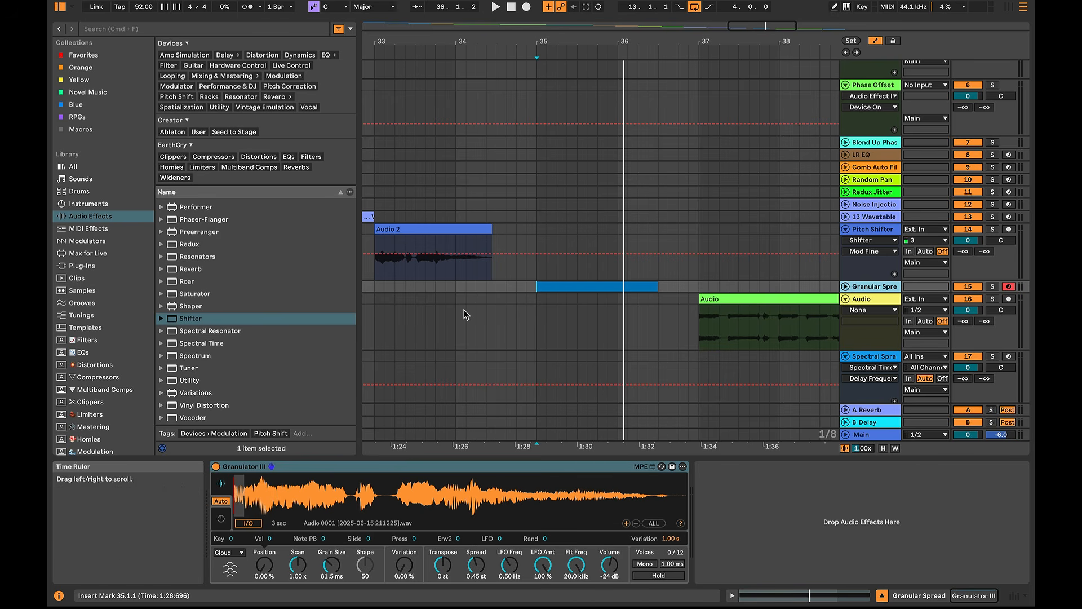
Step: Search the browser for Granulator, load a fresh Granulator III, and use the Audio 2 clip as its sample
left_click(135, 27)
type("granulator")
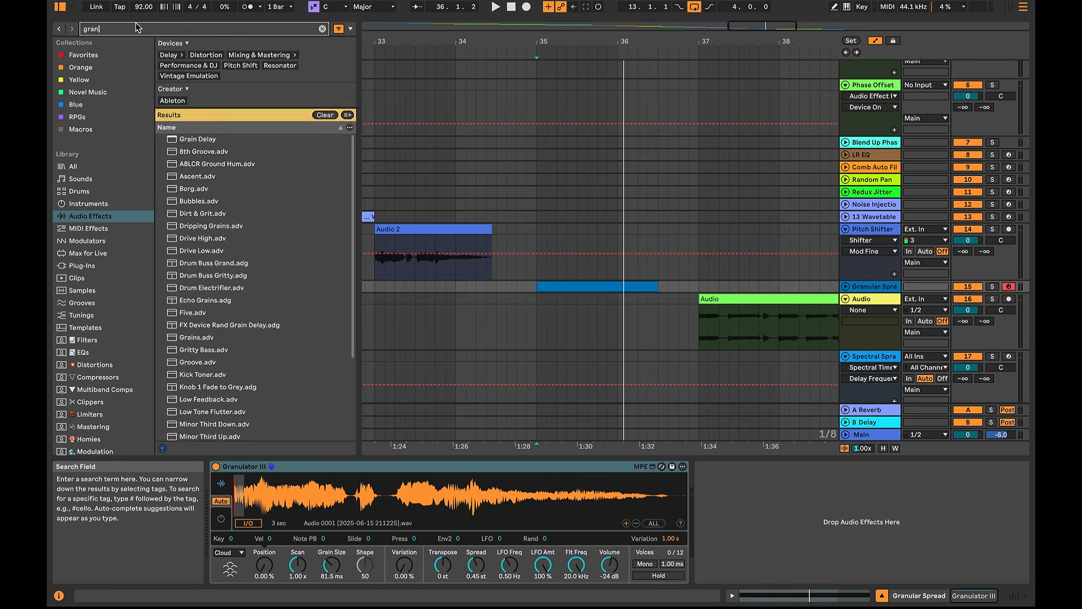
key("Return")
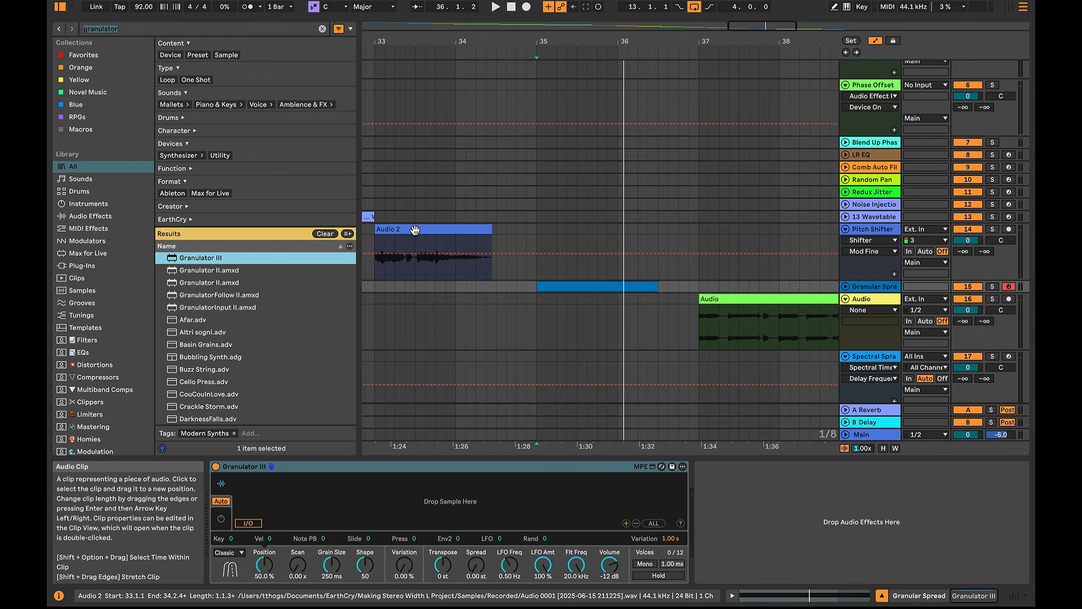
left_click_drag(415, 236, 407, 494)
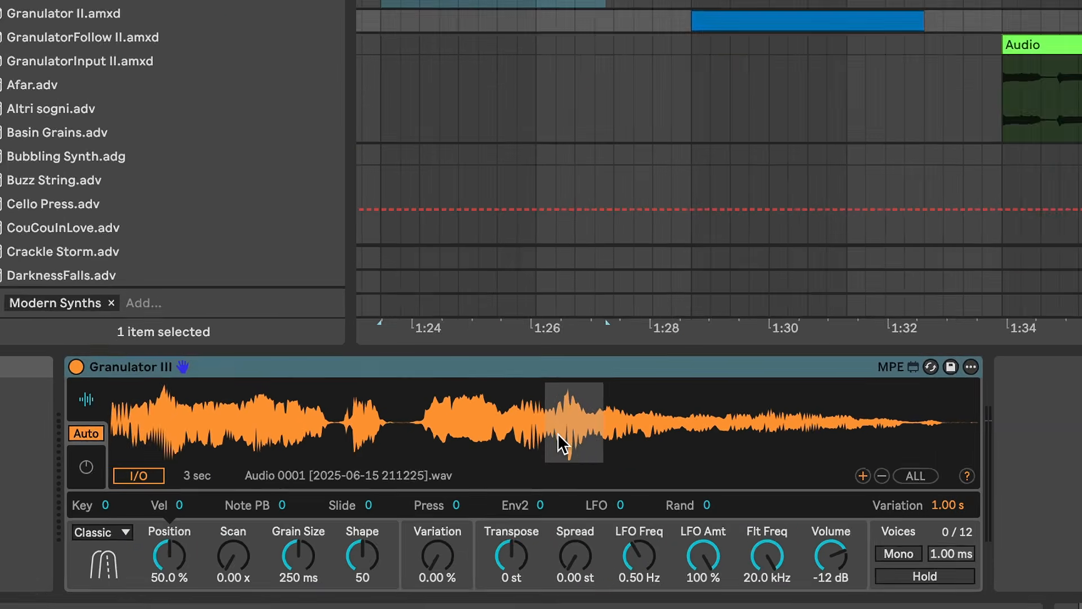
Step: Set Granulator III's Position to 0.00 % and its Scan speed to 1.00 x
left_click_drag(468, 506, 235, 506)
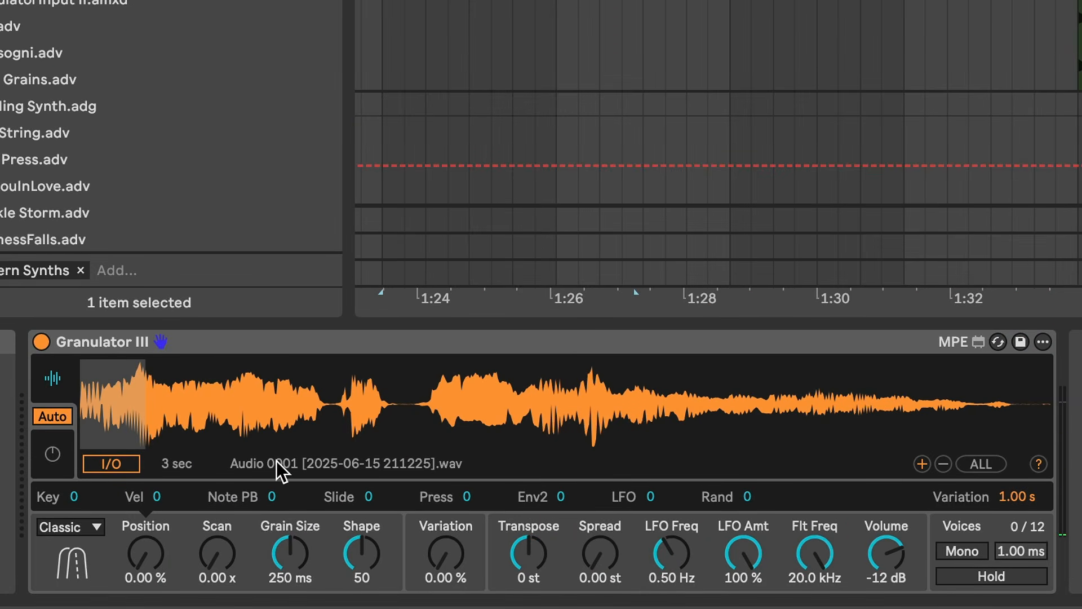
left_click(222, 550)
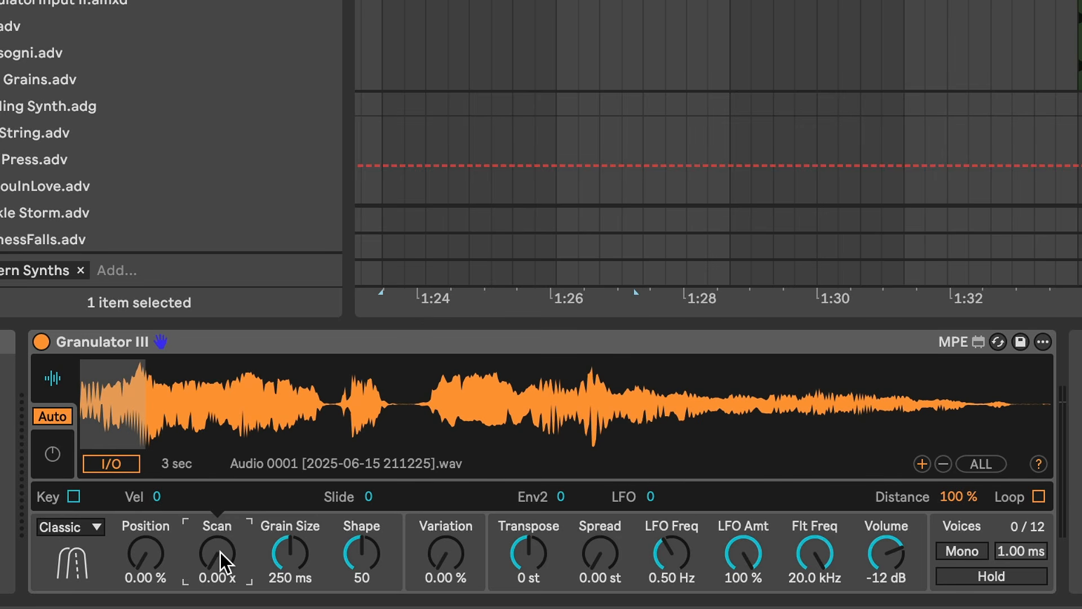
type("1")
key("Return")
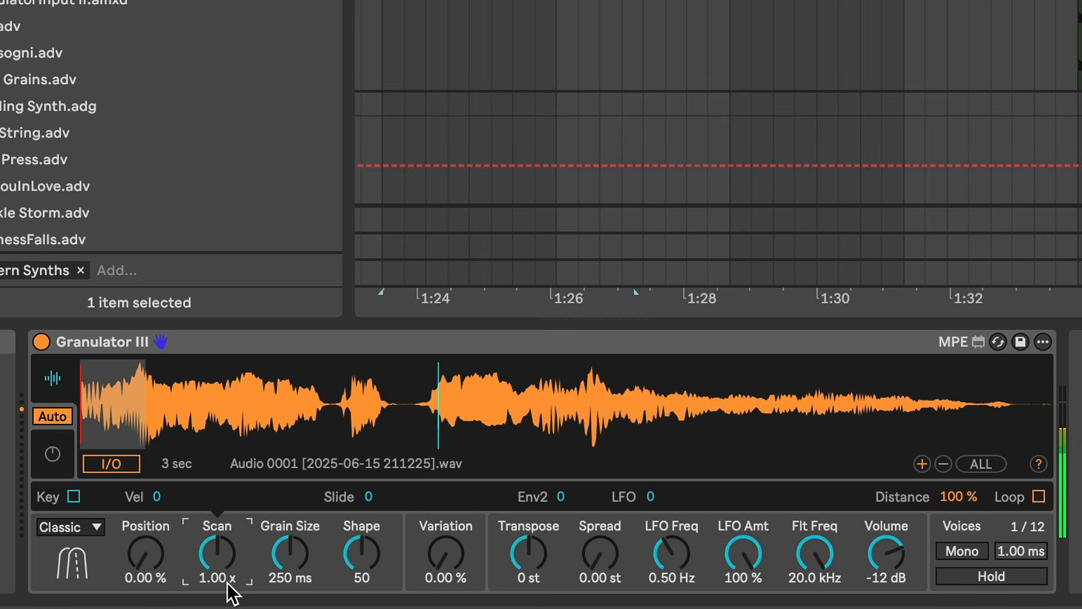
Step: Raise Granulator III's Spread to 0.49 st and return to its sample waveform display
left_click(597, 557)
left_click_drag(599, 555, 600, 549)
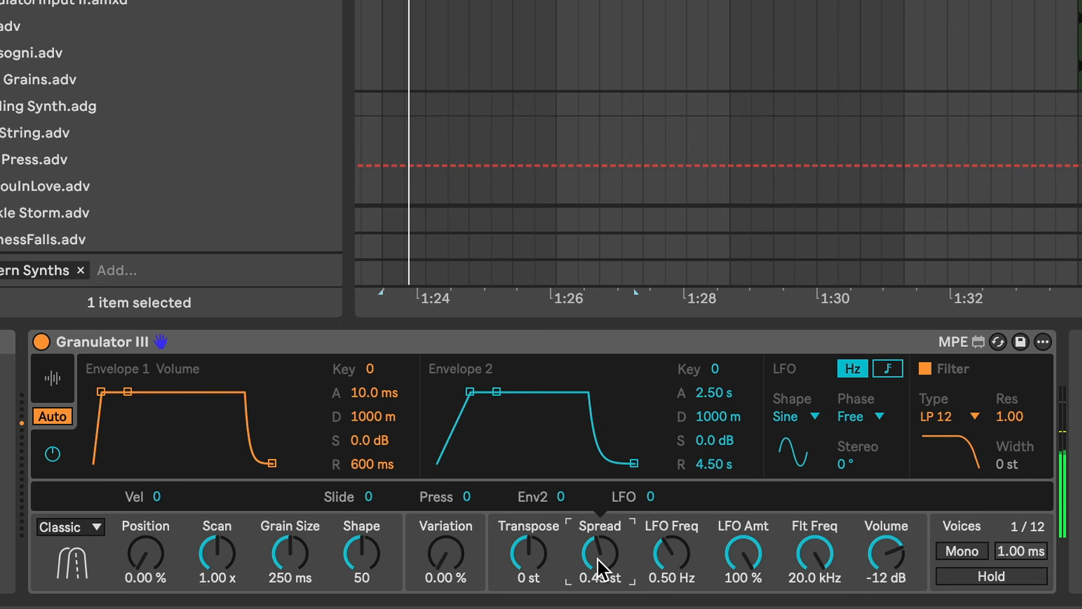
left_click(52, 386)
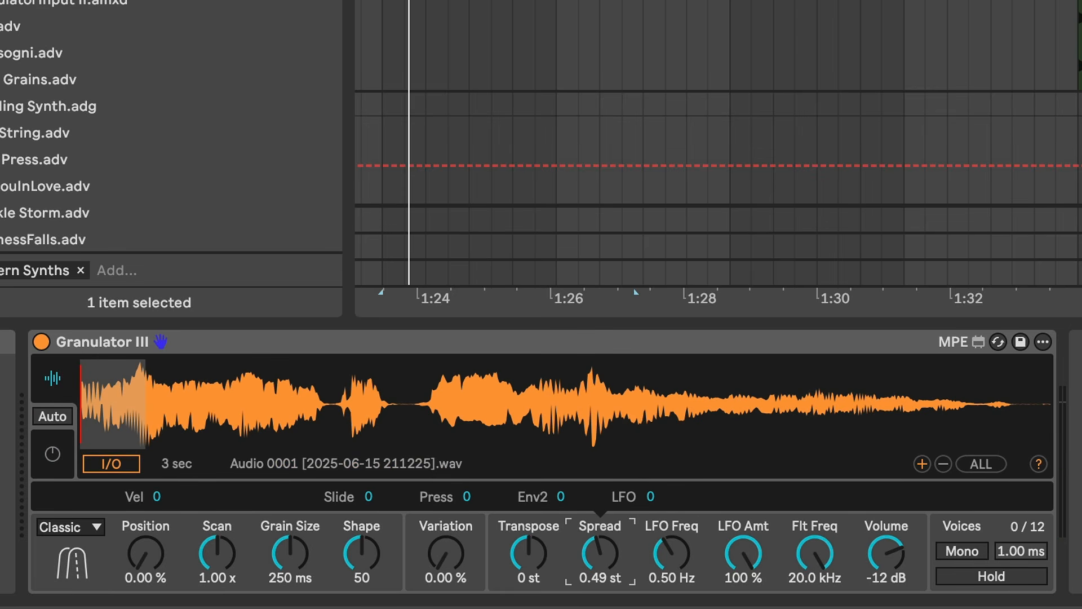
Step: Lower Granulator III's Scan to 0.71 x, switch its grain mode to Cloud, and adjust the Grain Size
left_click(215, 548)
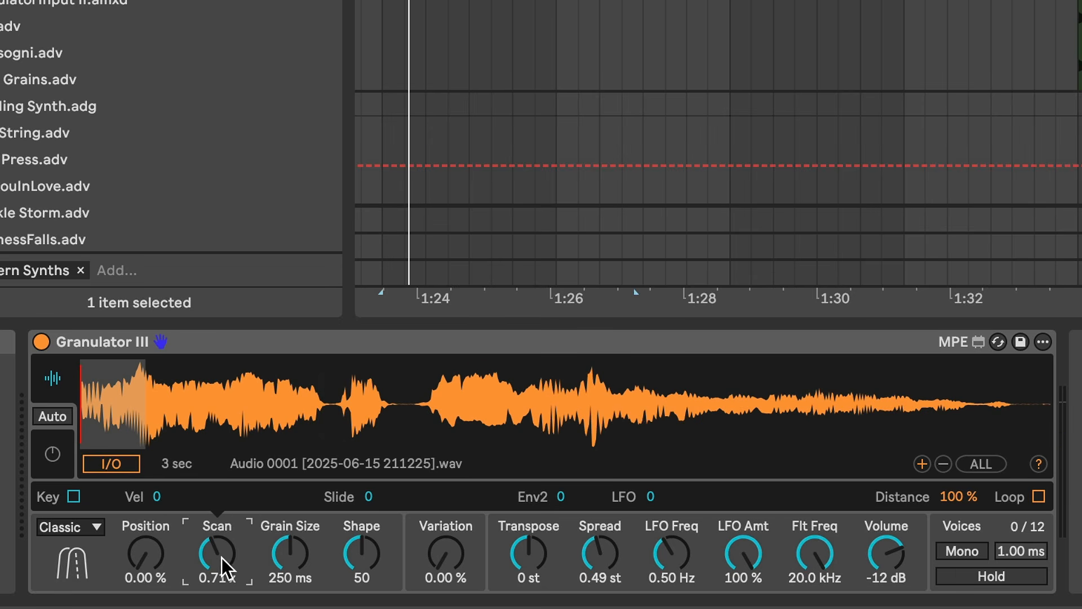
left_click(96, 527)
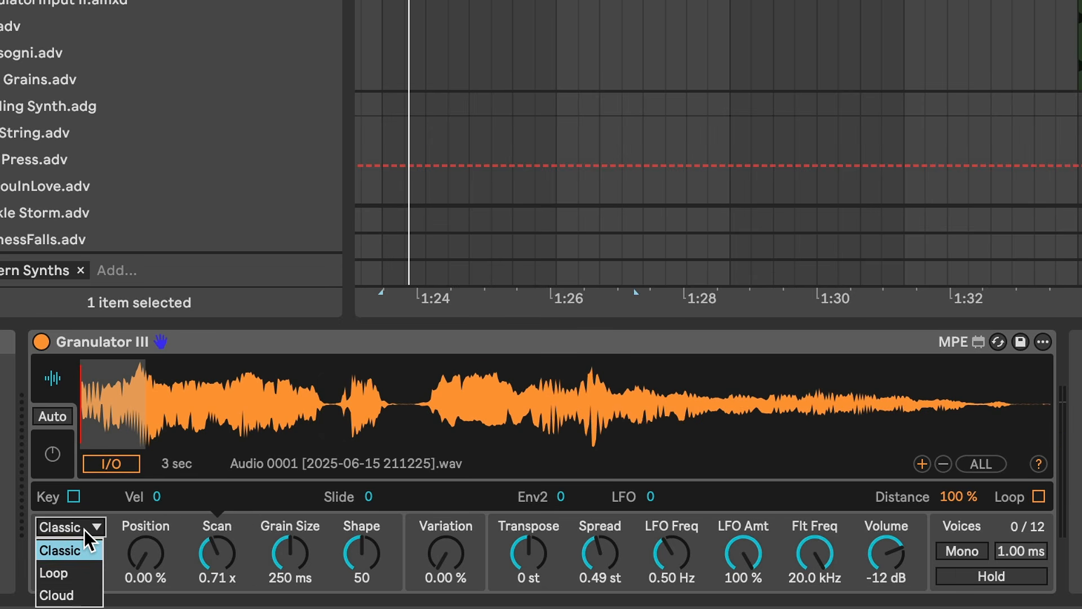
left_click(77, 594)
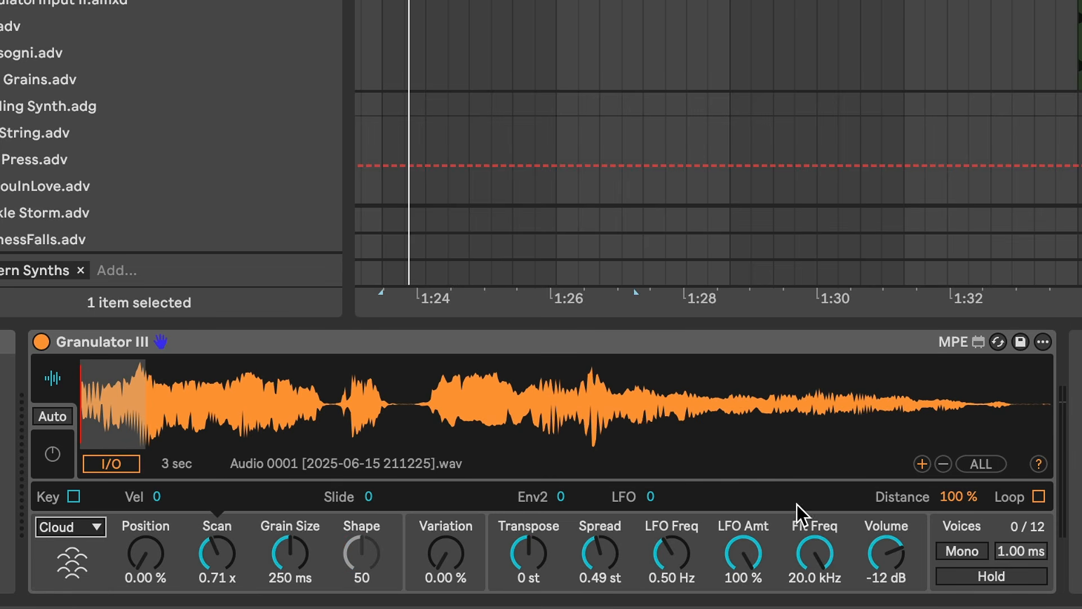
left_click(292, 548)
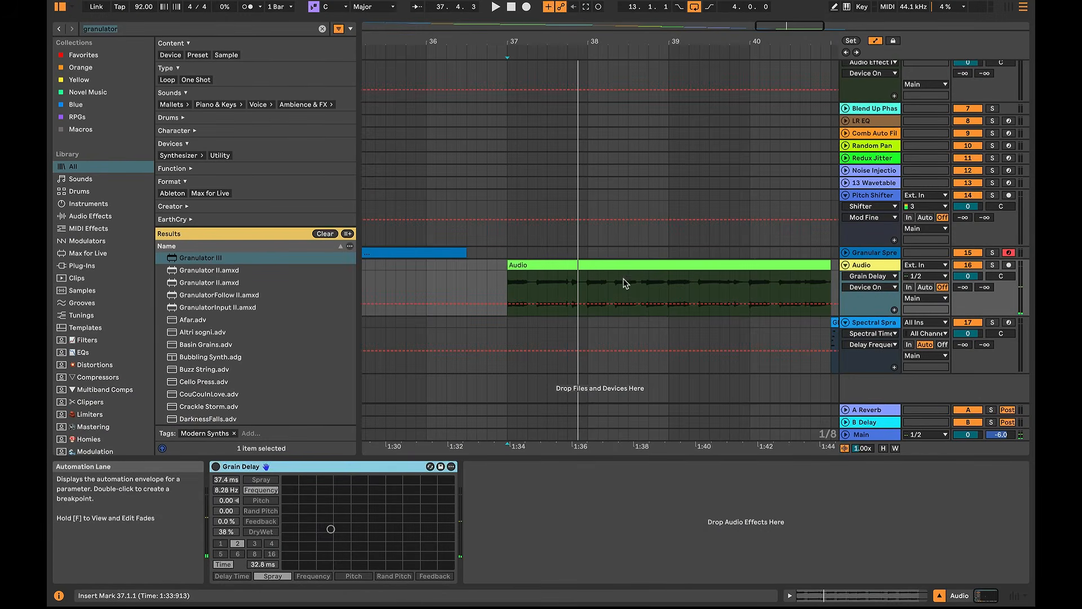
Step: Loop the Audio track's clip from bar 37 to 41 and play it with Grain Delay bypassed
left_click(643, 265)
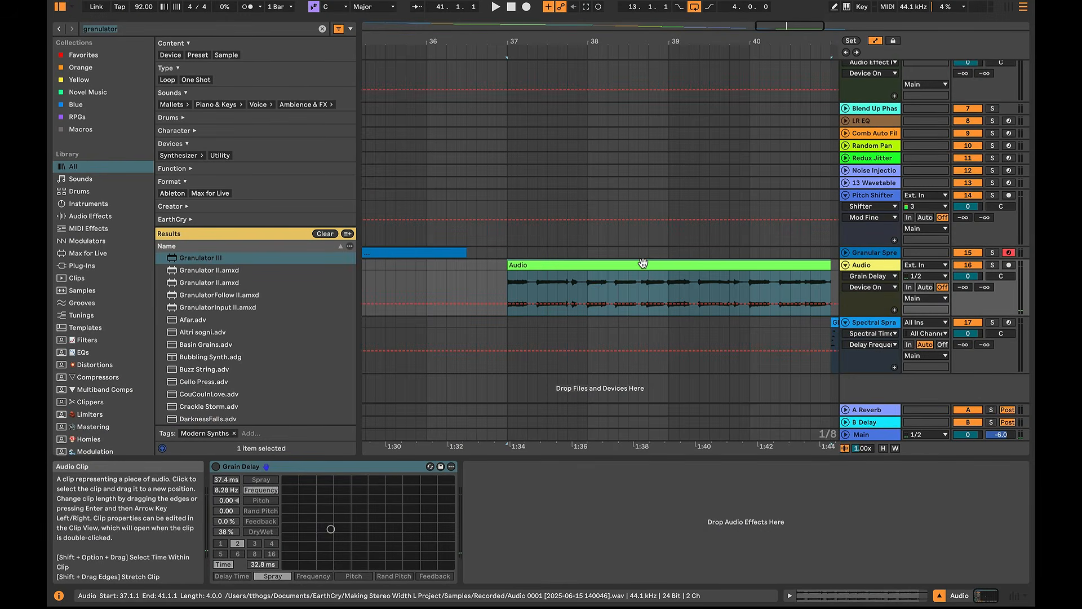
key("ctrl+l")
scroll(650, 296, "left", 2)
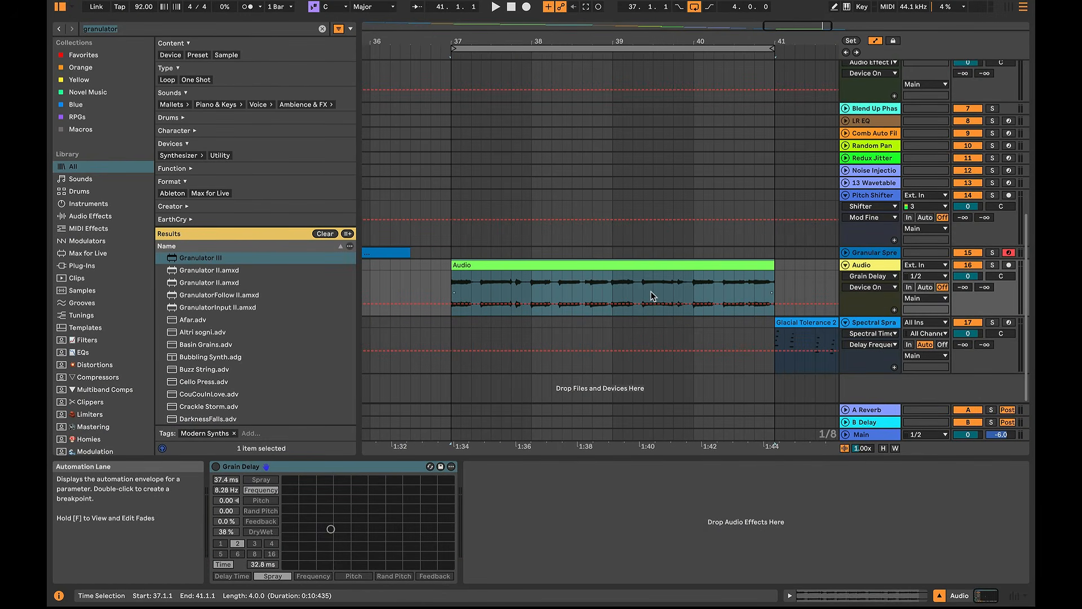
key("space")
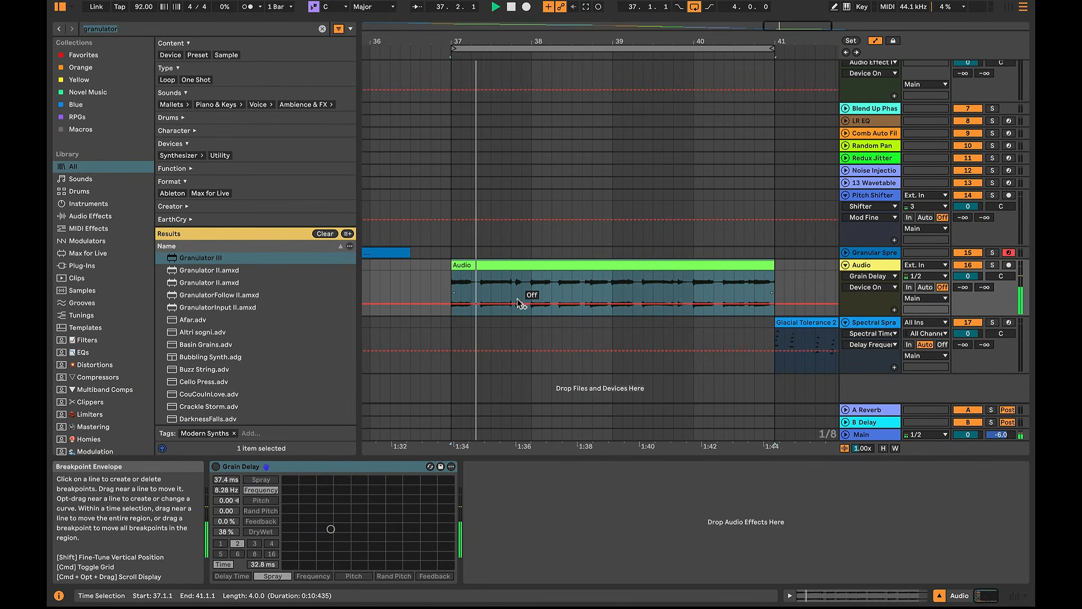
Step: Enable Grain Delay on the Audio track, play the loop to hear the effect, and stop playback
left_click(240, 466)
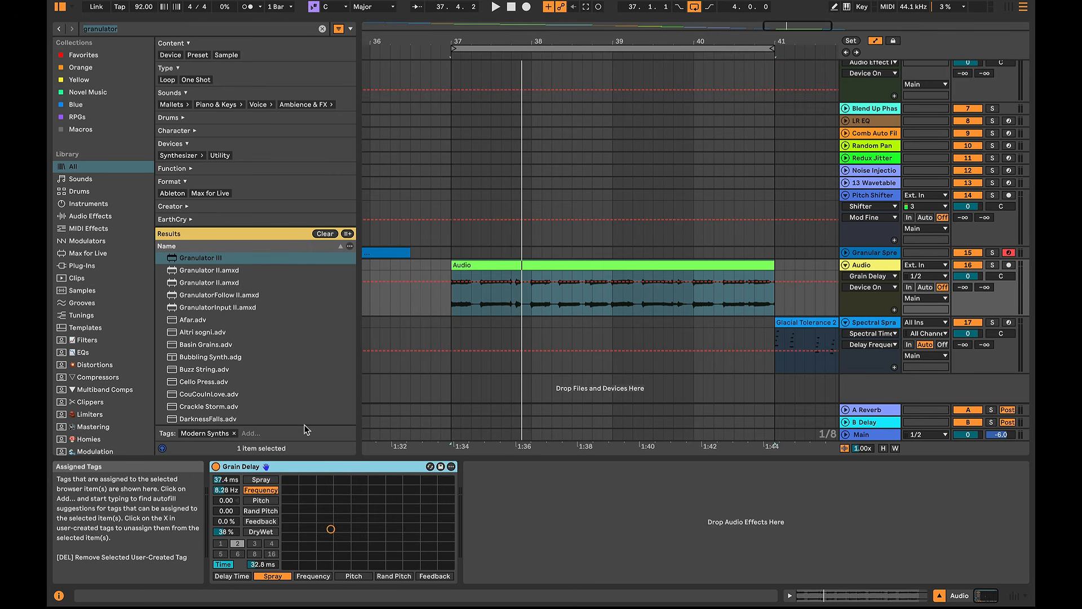
key("space")
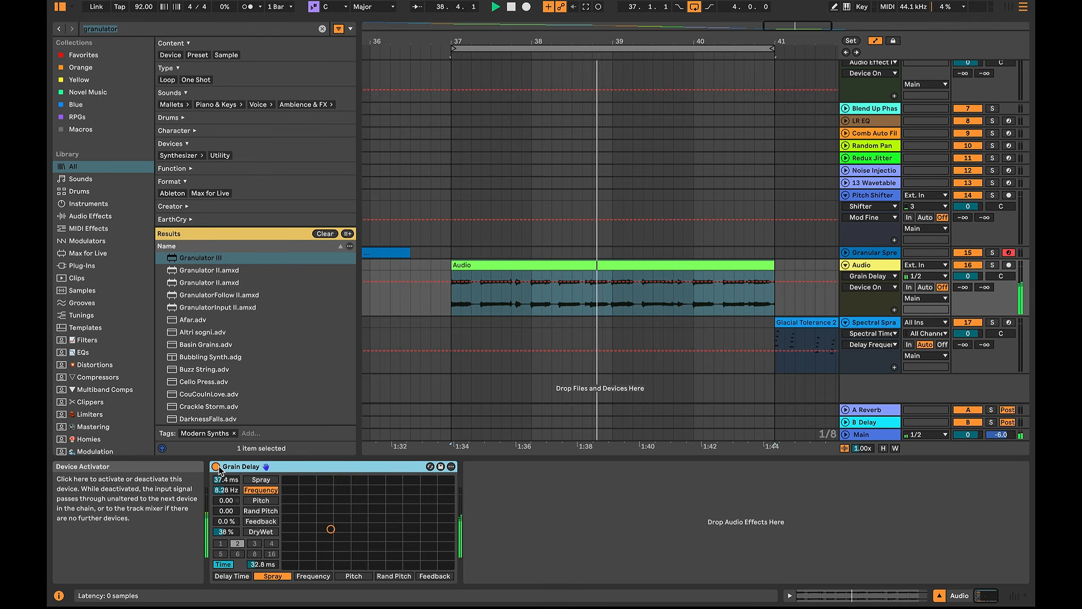
key("space")
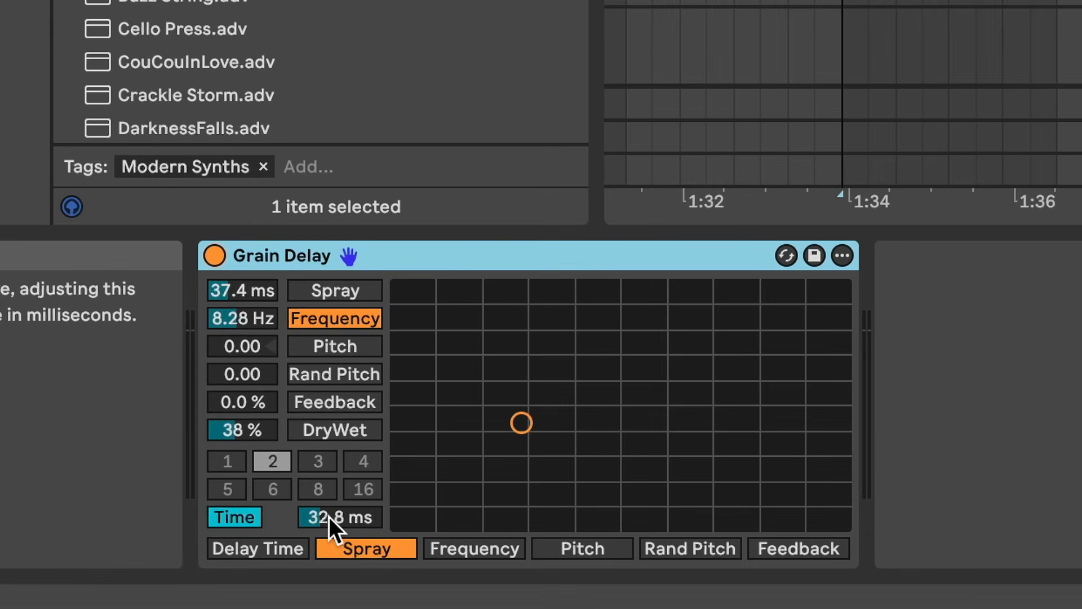
Step: Reduce Grain Delay's delay time to 10.9 ms while auditioning the loop
left_click(260, 564)
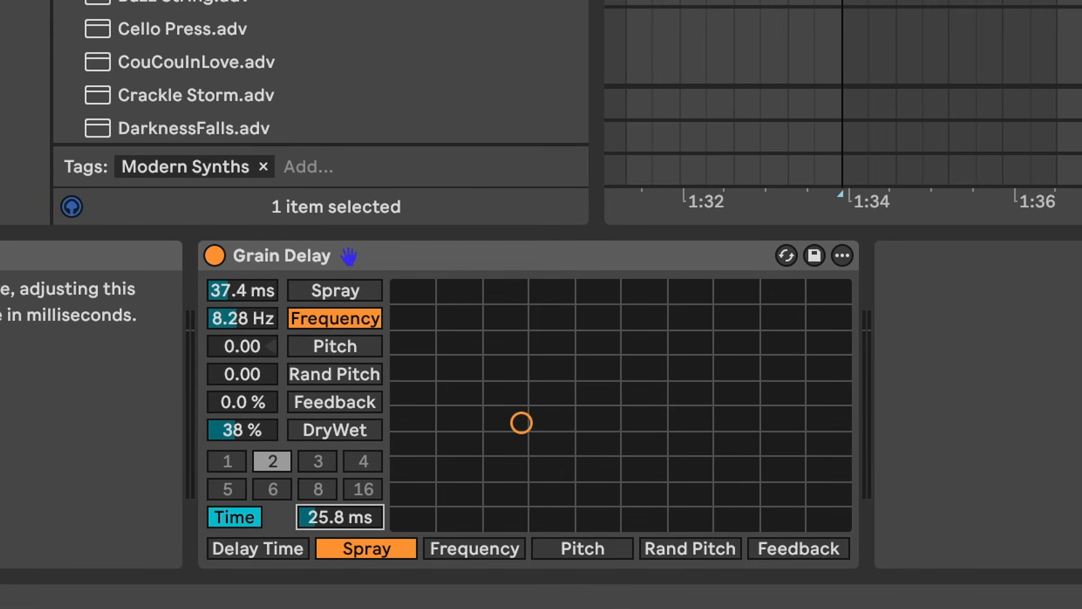
key("space")
left_click_drag(341, 516, 340, 542)
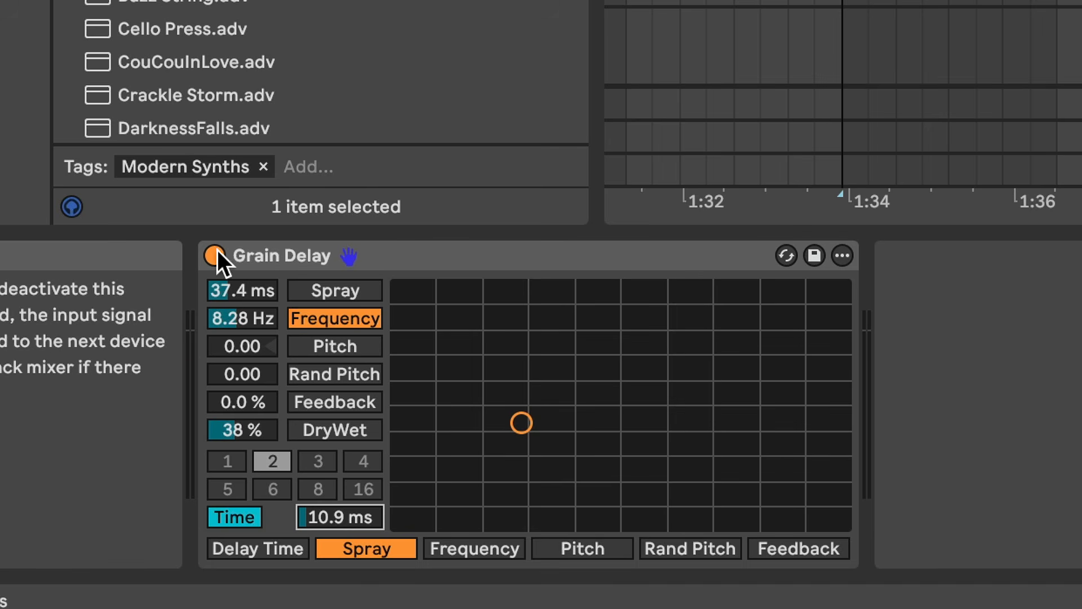
Step: Set Grain Delay's Spray to 133 ms and its DryWet to 25 %, checking the sound with playback
left_click_drag(243, 287, 244, 231)
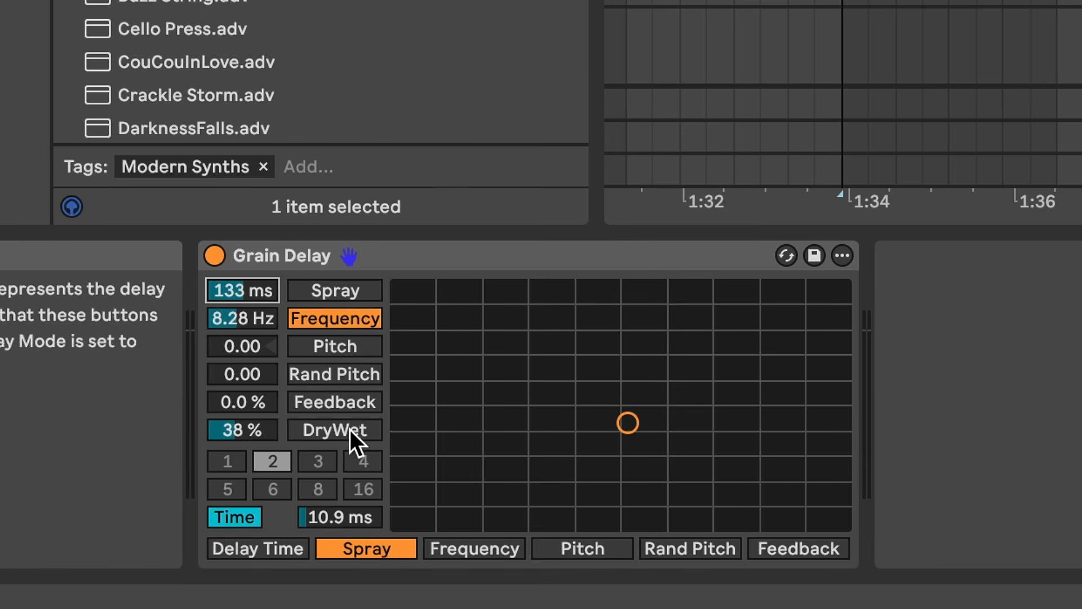
left_click_drag(251, 431, 251, 420)
key("space")
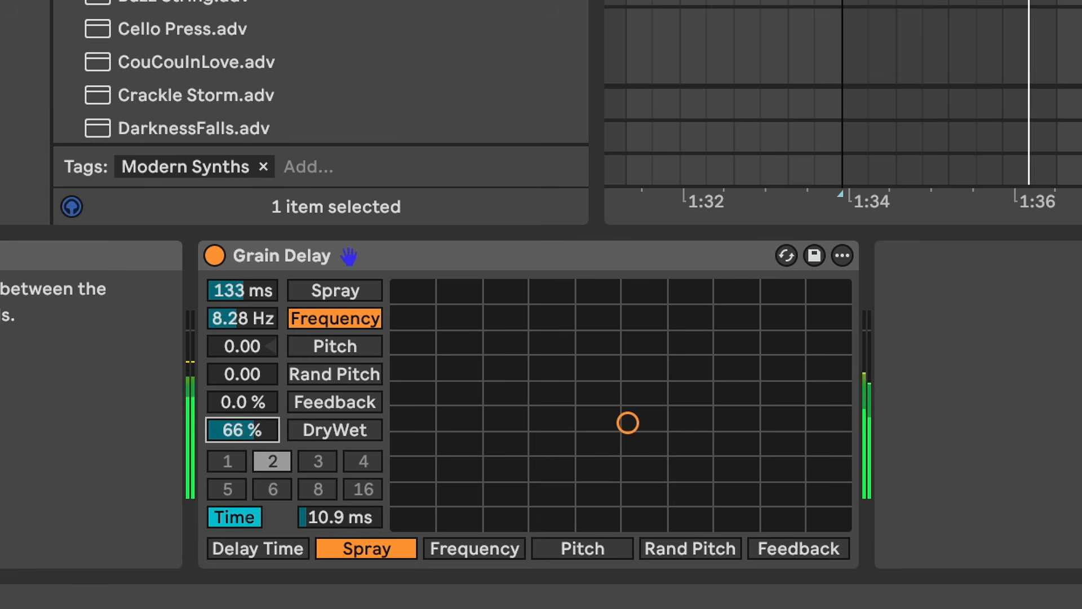
left_click_drag(252, 420, 250, 430)
key("space")
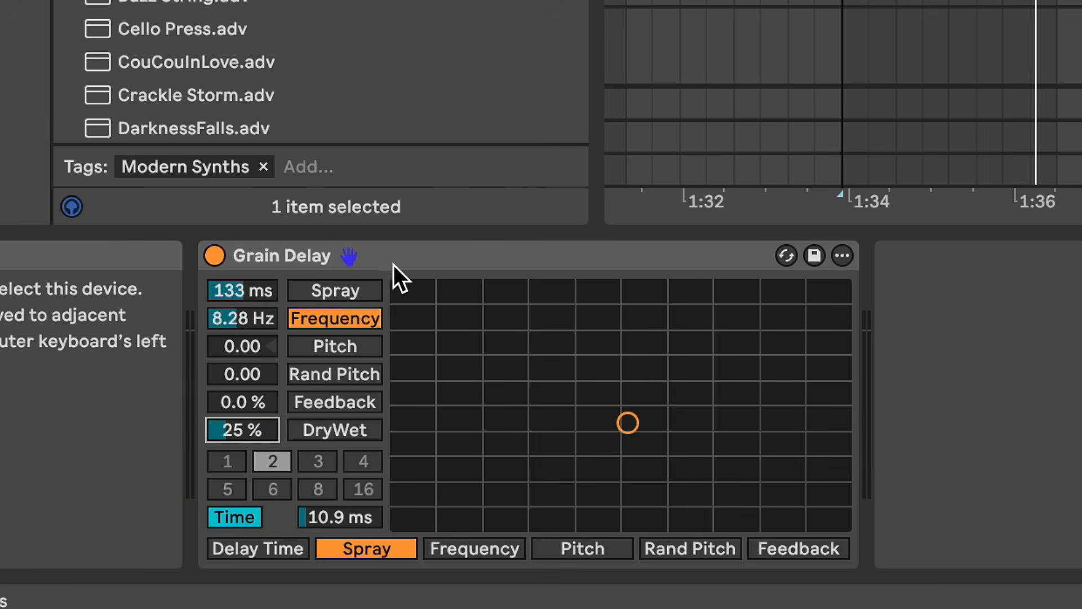
Step: Select the Spectral Spray track's Glacial Tolerance 2 clip and compare its playback with Spectral Time bypassed and enabled
scroll(884, 162, "right", 5)
left_click(884, 162)
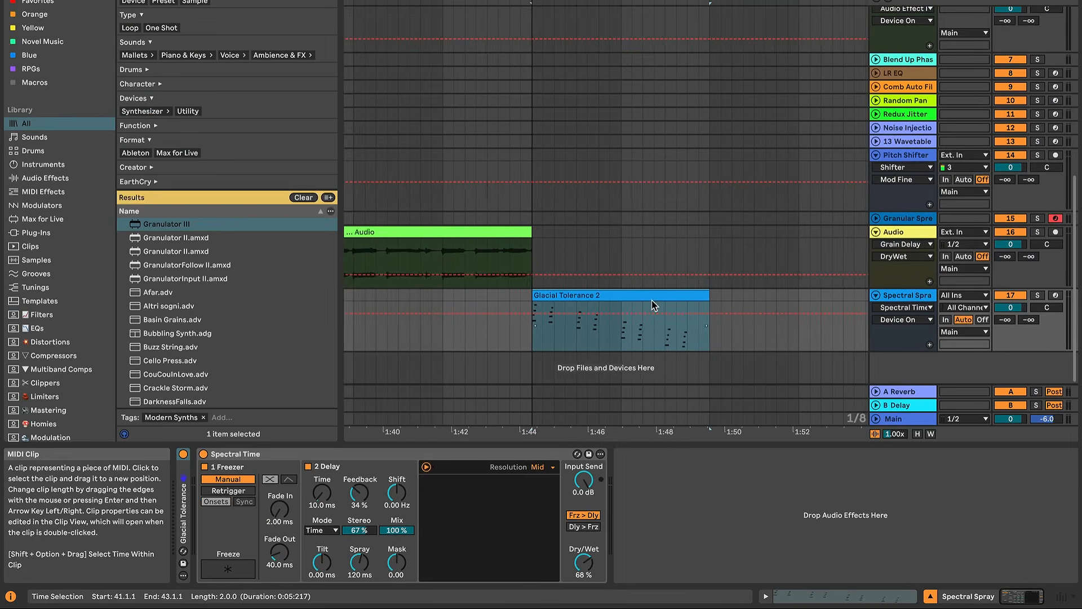
scroll(609, 305, "right", 2)
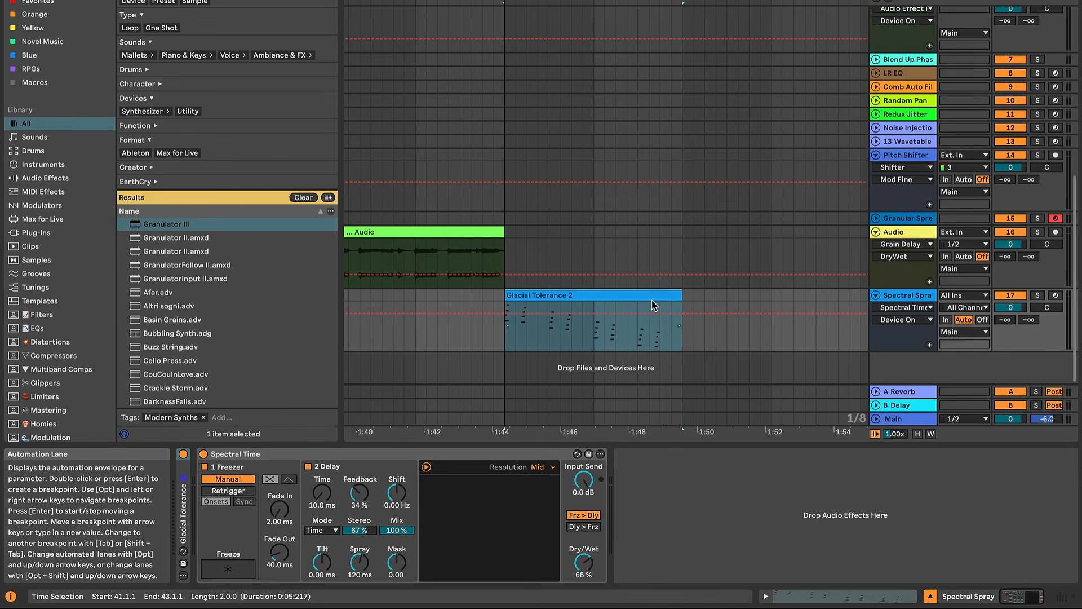
left_click(203, 454)
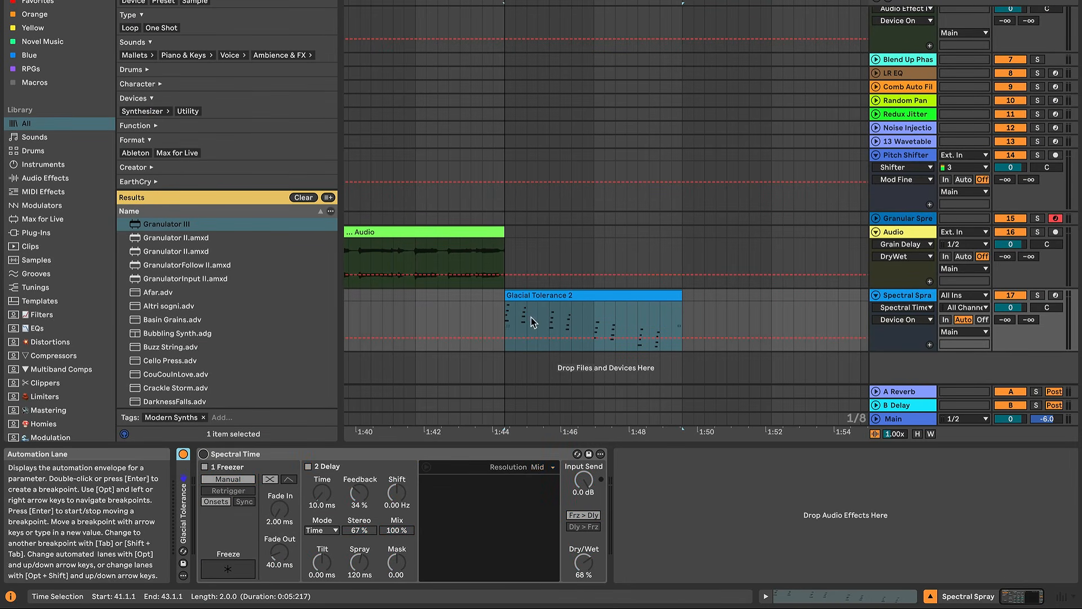
key("space")
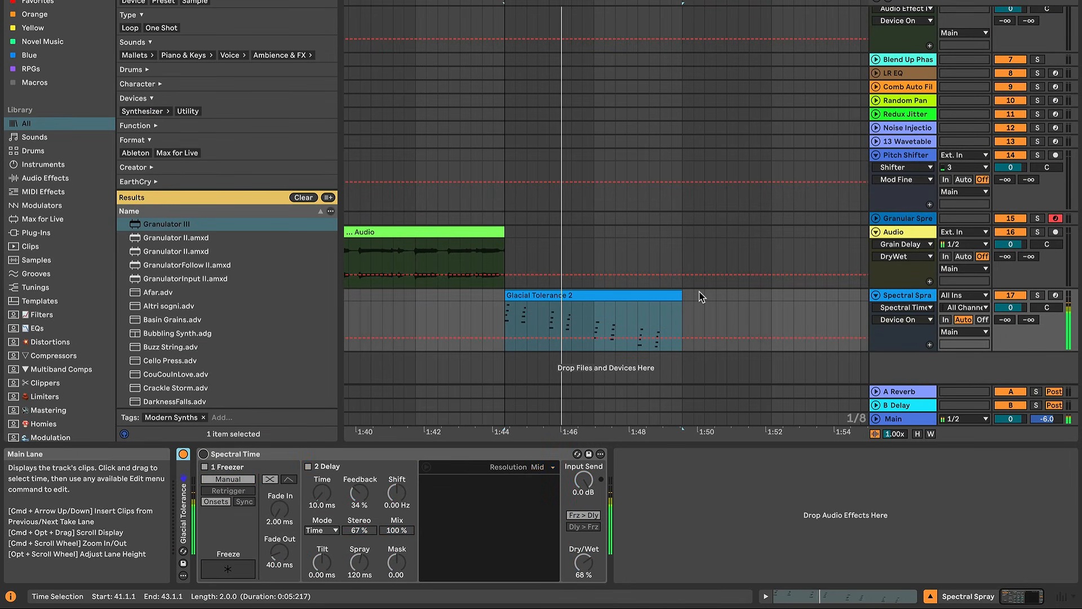
left_click(202, 455)
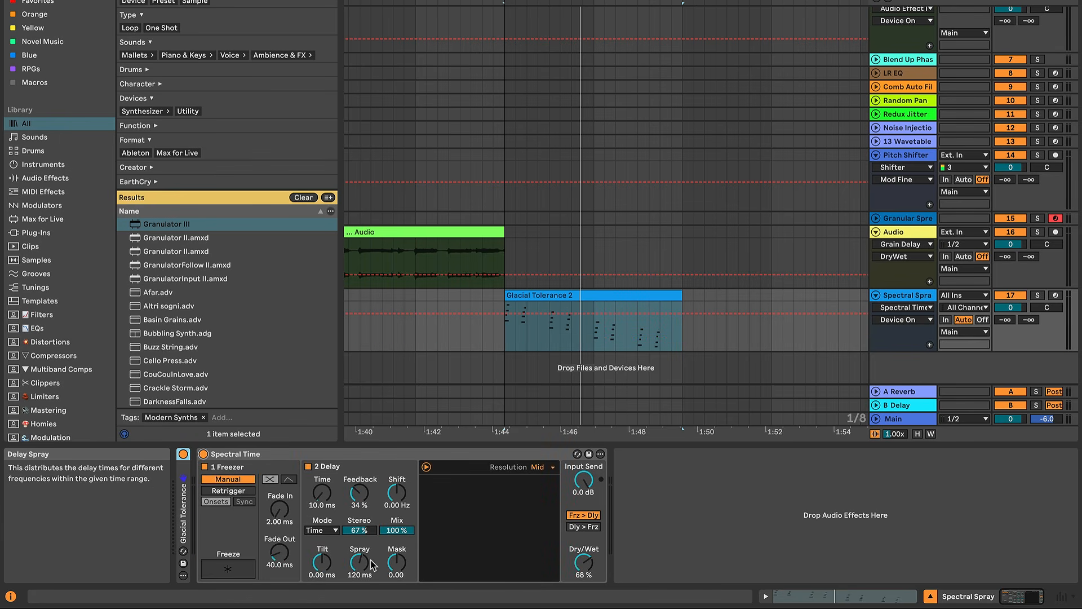
left_click(509, 370)
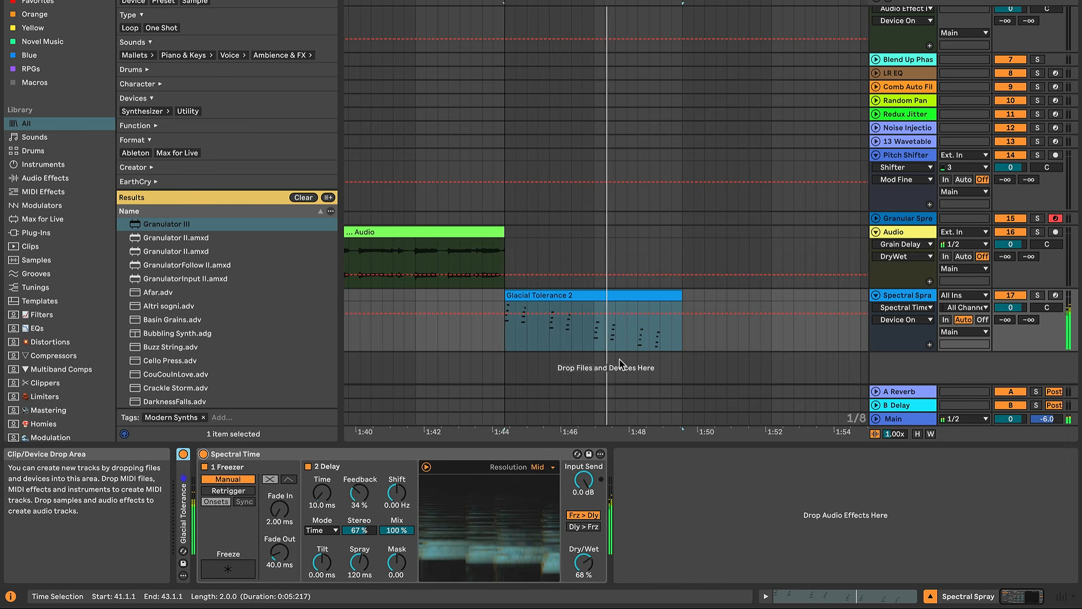
Step: Replace Spectral Time with a fresh instance using a delay Time of 10.0 ms and Stereo at 55 %, and play the clip
left_click(286, 456)
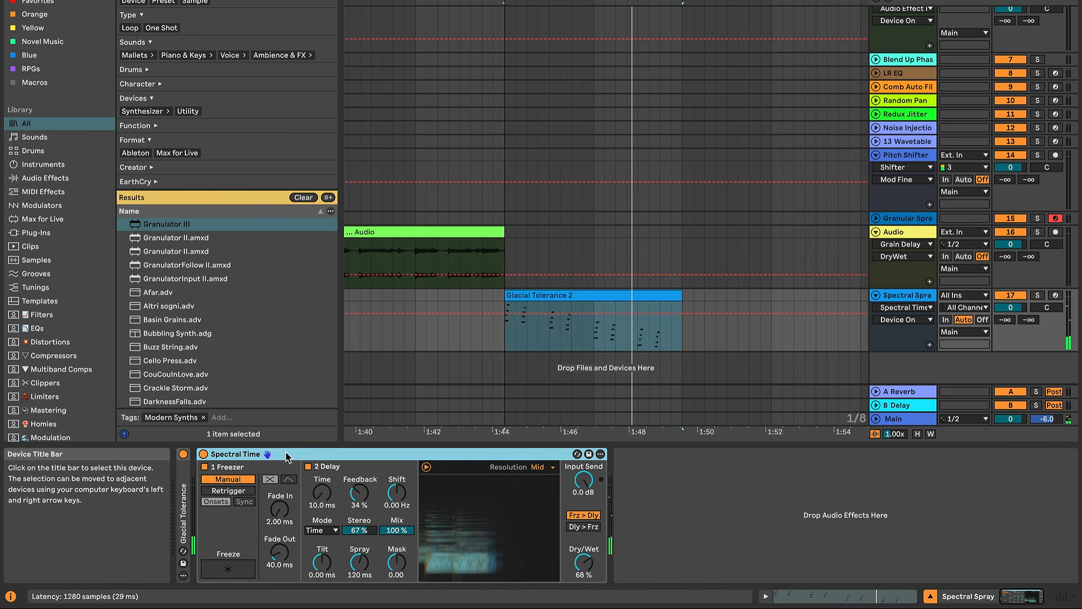
key("Delete")
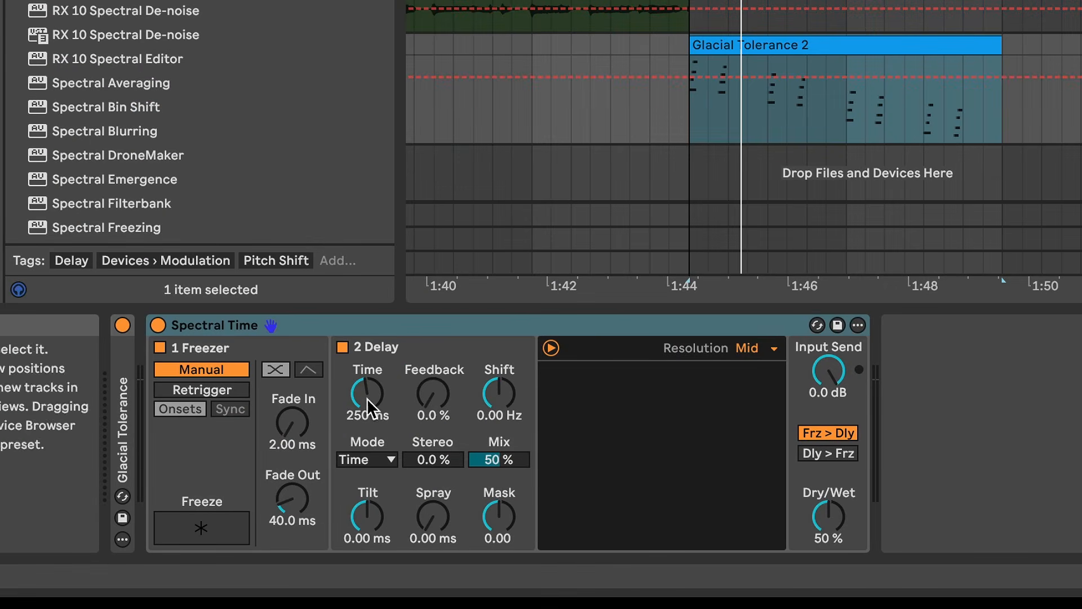
left_click_drag(367, 394, 367, 451)
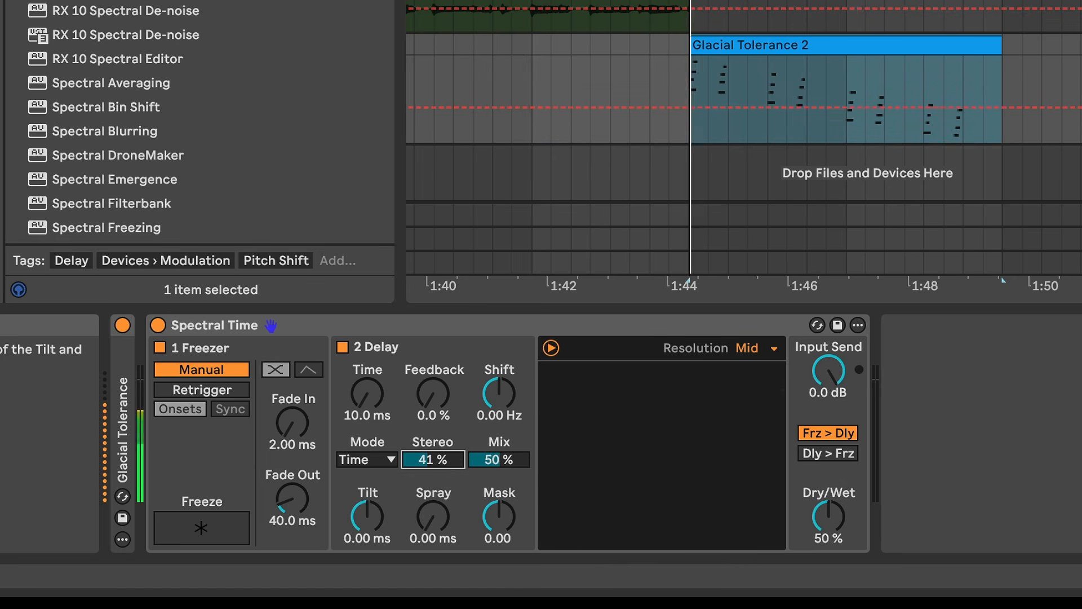
left_click_drag(433, 463, 432, 449)
key("space")
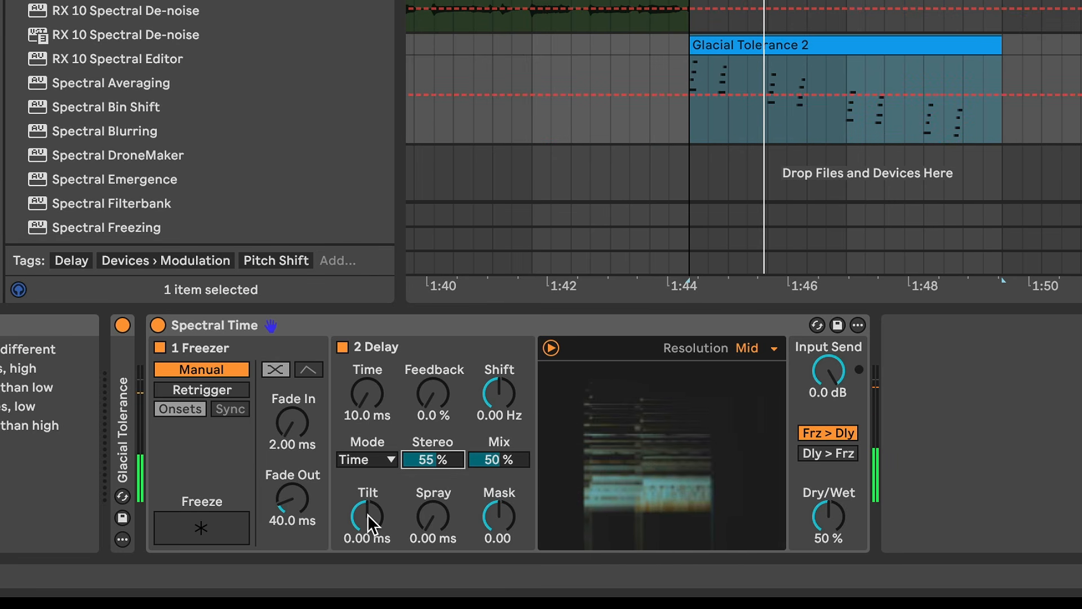
Step: Raise Spectral Time's delay Spray to 96.9 ms and play the clip to hear it
left_click(367, 514)
left_click(433, 516)
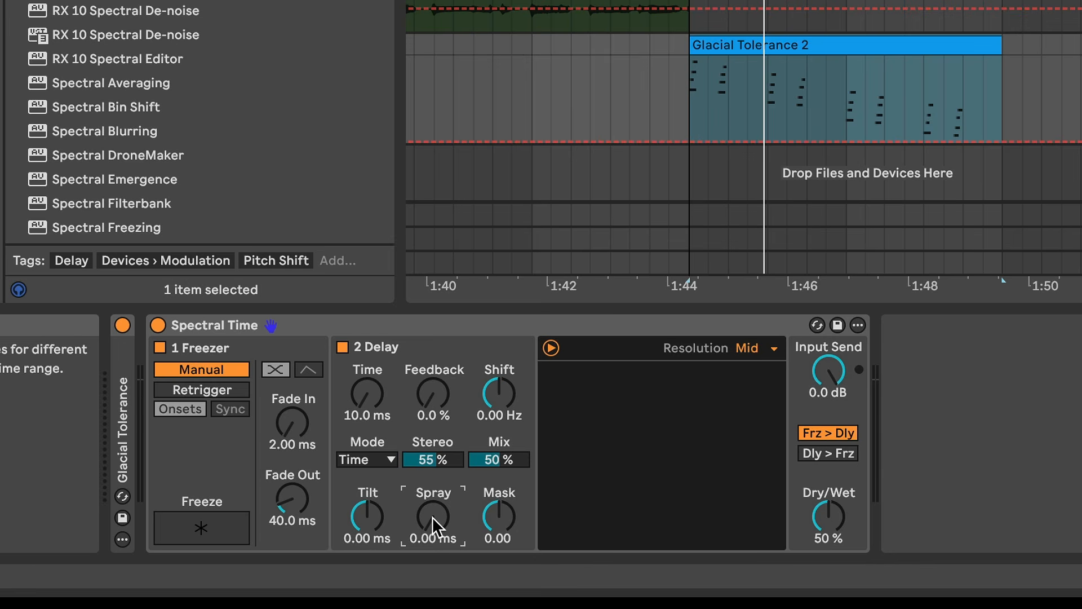
left_click_drag(431, 516, 432, 474)
key("space")
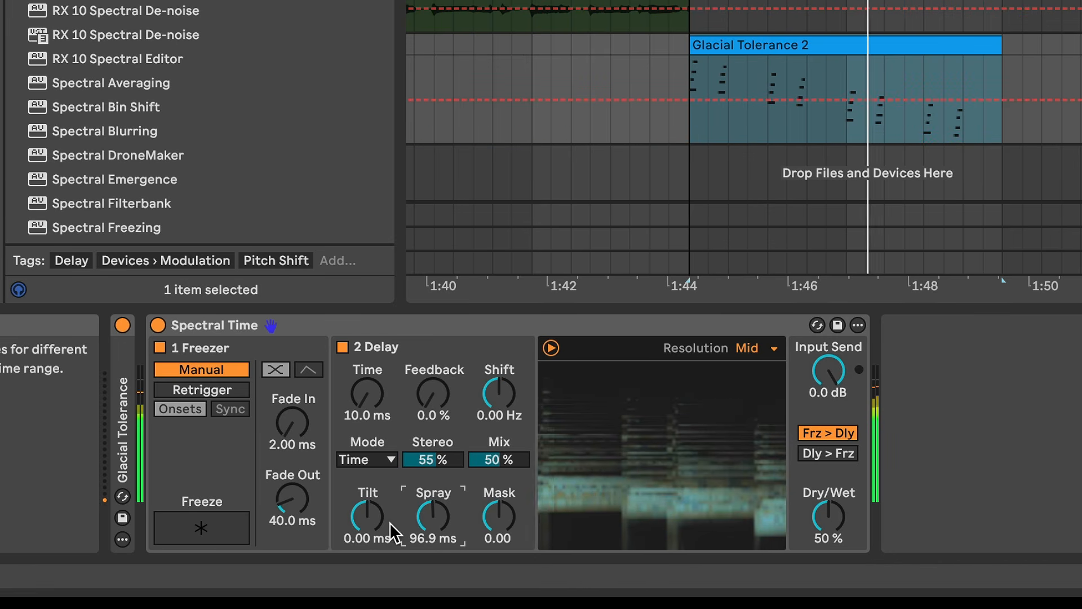
Step: Try a slight Tilt of -0.36 ms on Spectral Time's delay, and reset both Spray and Tilt to 0.00 ms for a listen
left_click_drag(373, 518, 373, 519)
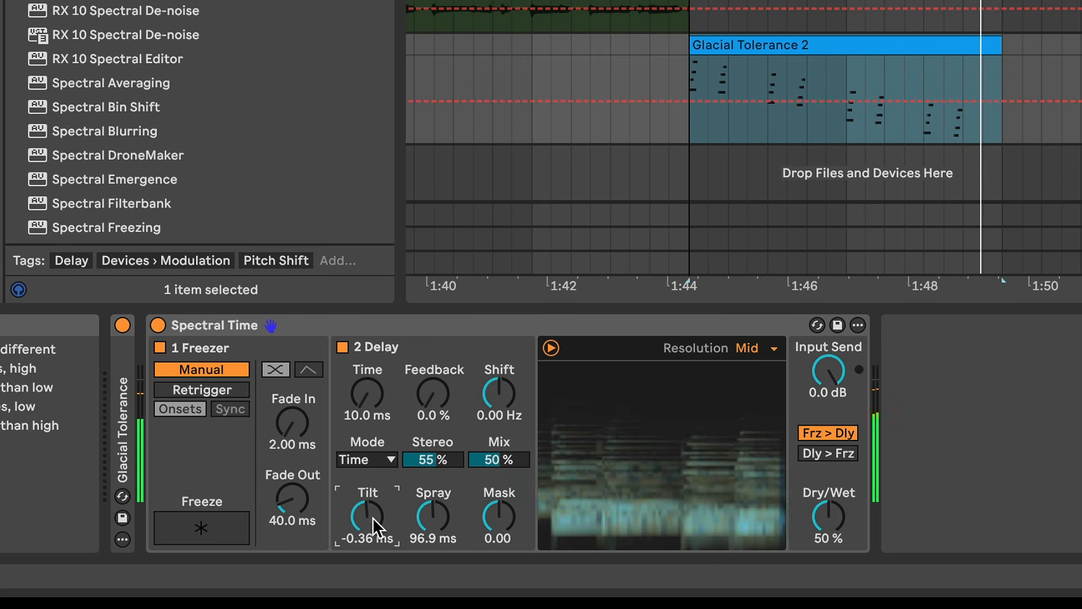
left_click(429, 516)
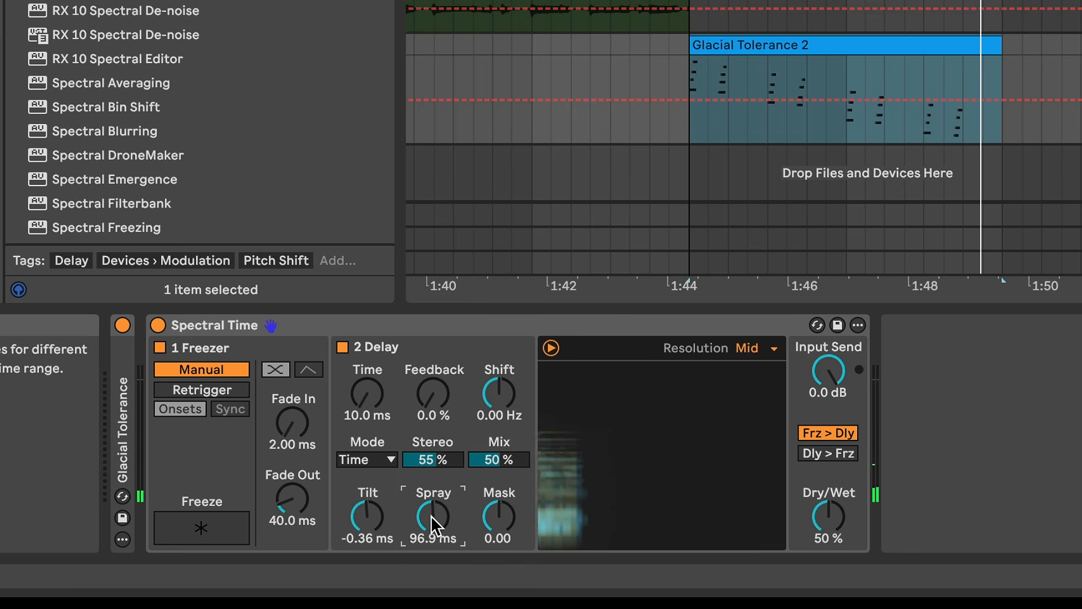
double_click(431, 515)
double_click(367, 524)
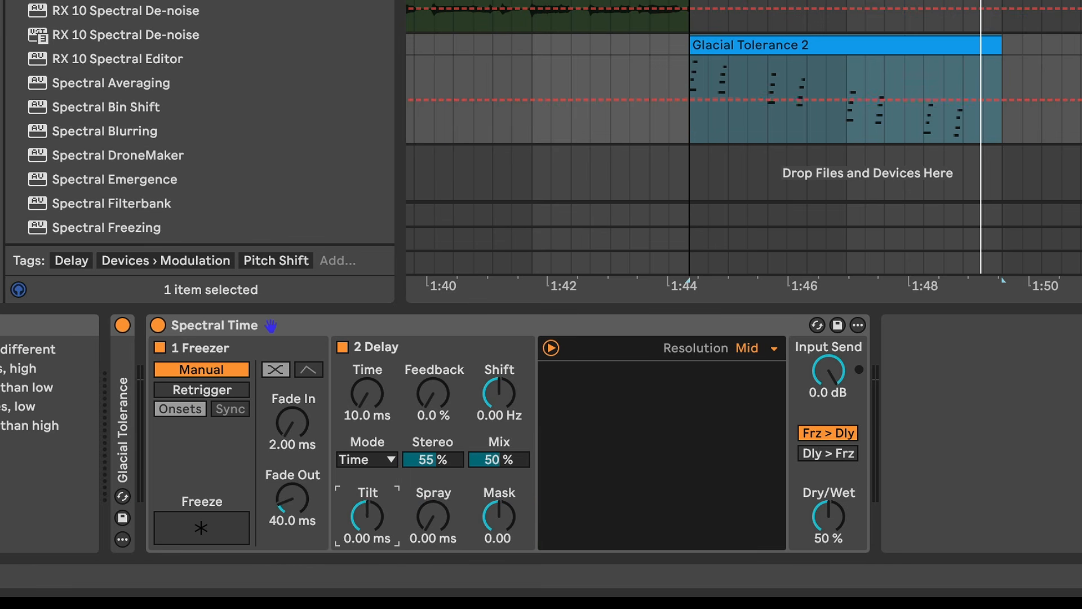
left_click_drag(366, 516, 367, 509)
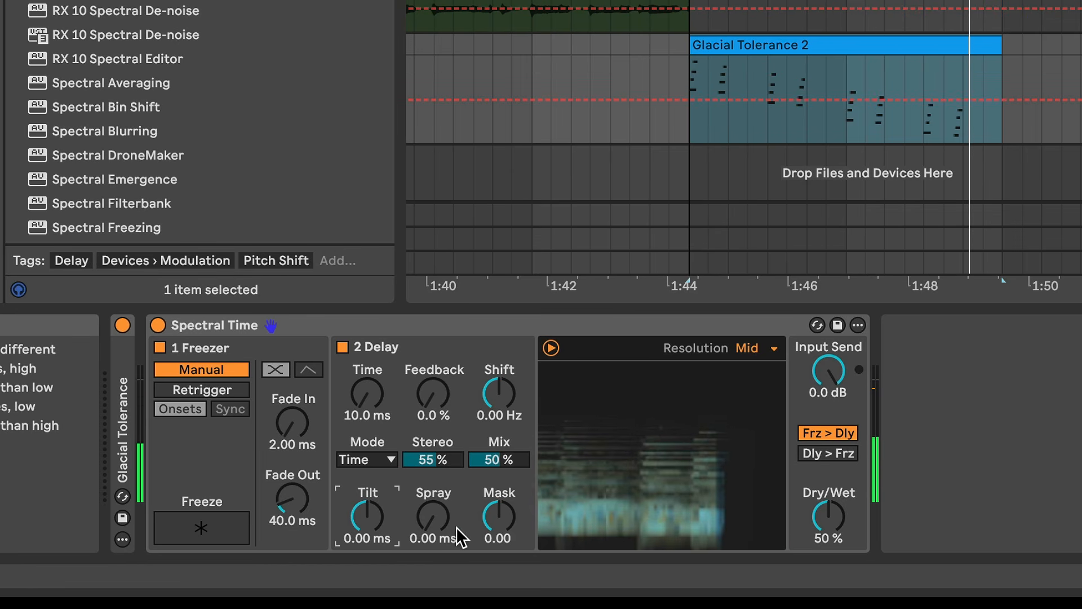
Step: Set Spectral Time's delay Spray to 96.9 ms, Stereo to 72 %, Mix to 77 % and the device's Dry/Wet to 56 % during playback
left_click_drag(445, 514, 445, 510)
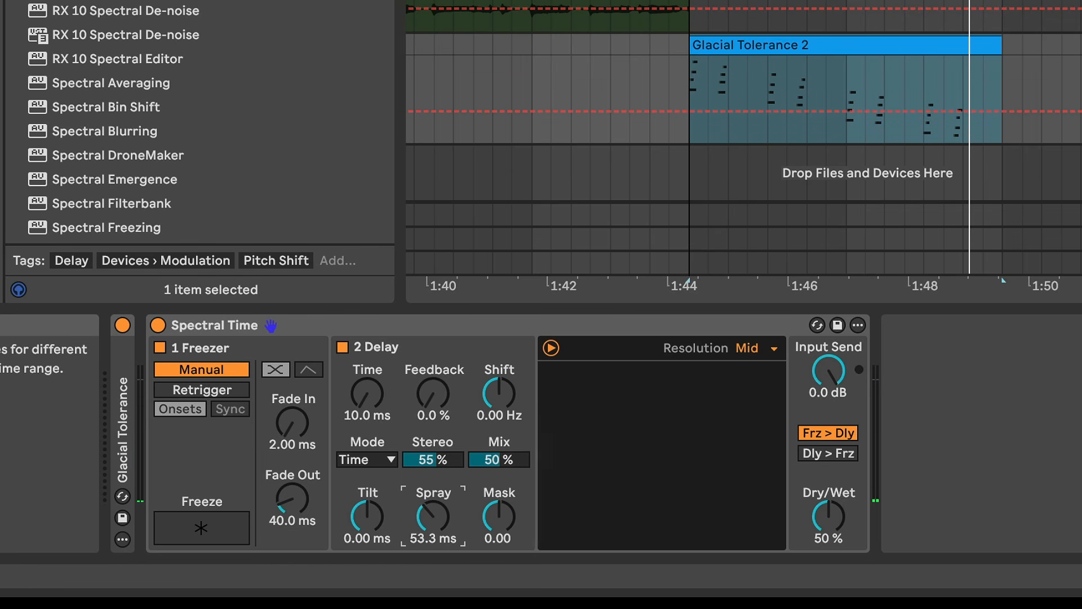
mouse_move(446, 510)
left_mouse_down()
mouse_move(445, 498)
mouse_move(438, 519)
left_mouse_up()
mouse_move(447, 461)
left_mouse_down()
mouse_move(446, 450)
mouse_move(490, 454)
left_mouse_up()
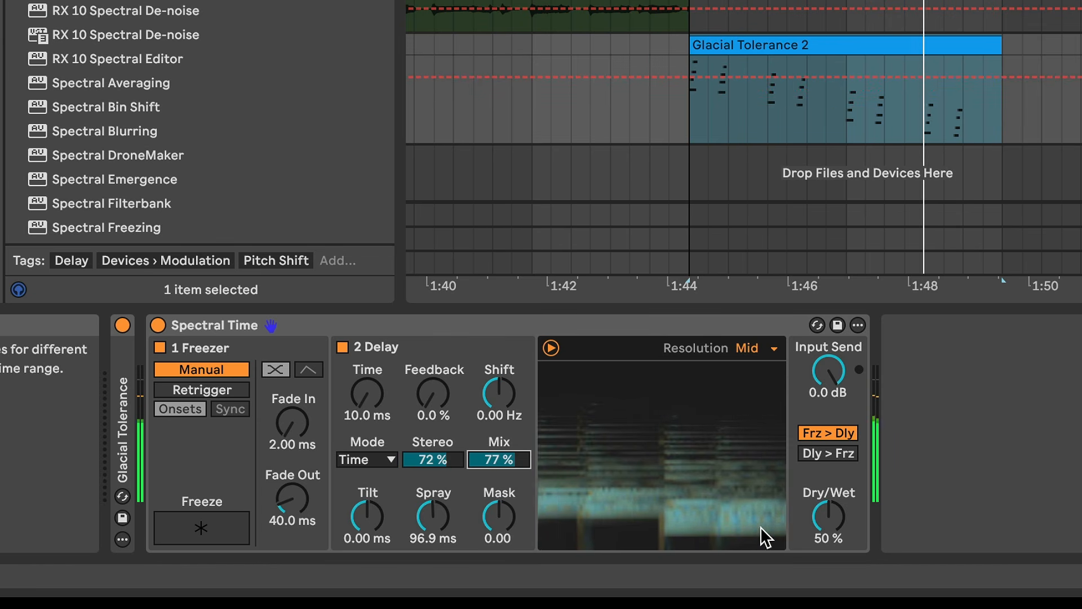
mouse_move(828, 517)
left_mouse_down()
mouse_move(828, 501)
mouse_move(832, 523)
left_mouse_up()
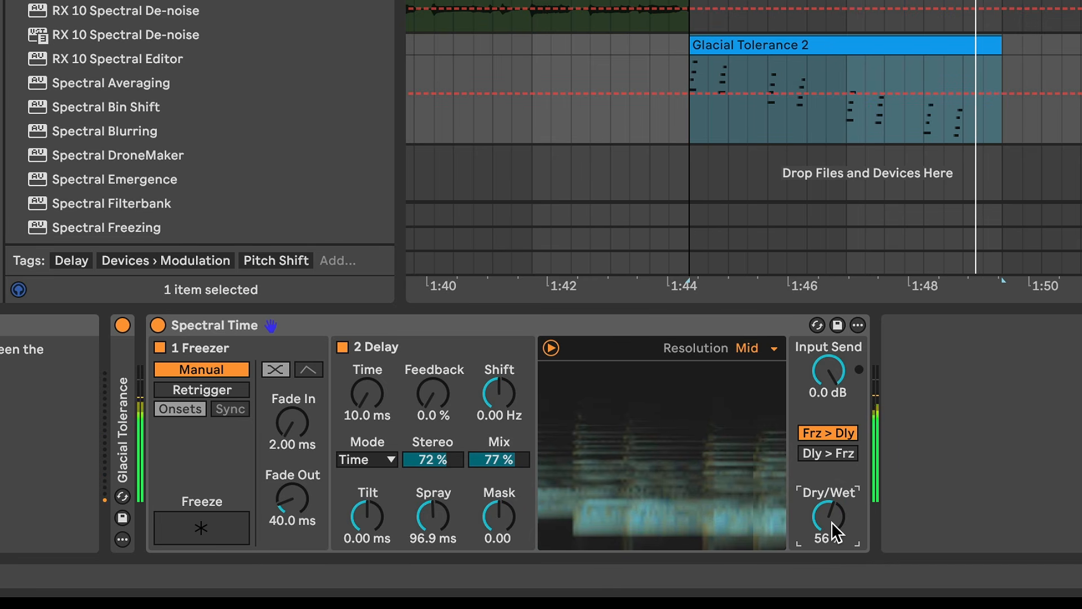
key("space")
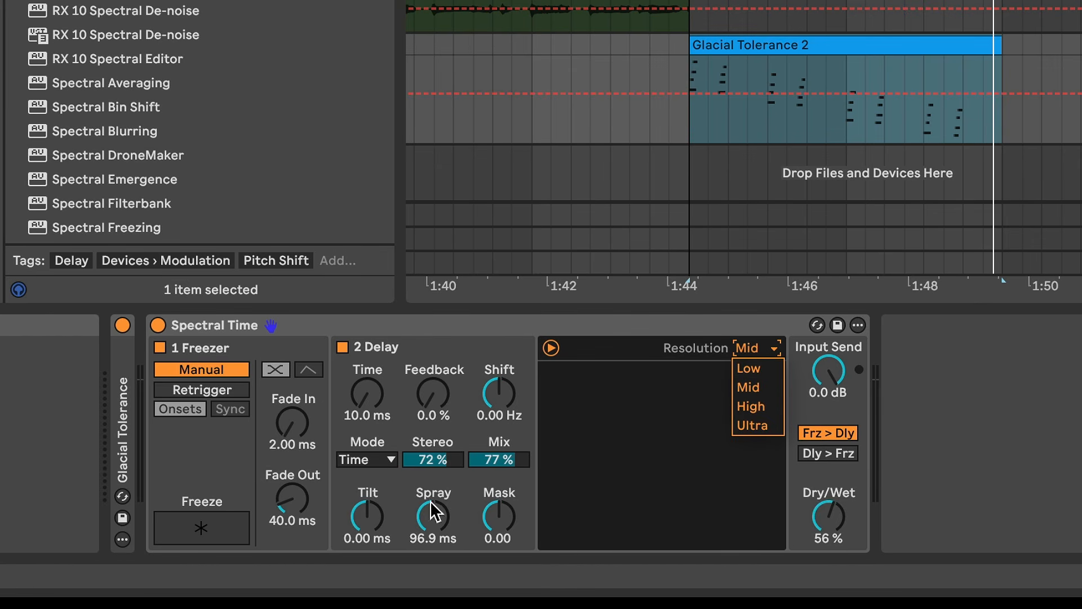
Step: Set Spectral Time's Resolution to Ultra and play the Glacial Tolerance 2 clip to hear it
left_click(746, 419)
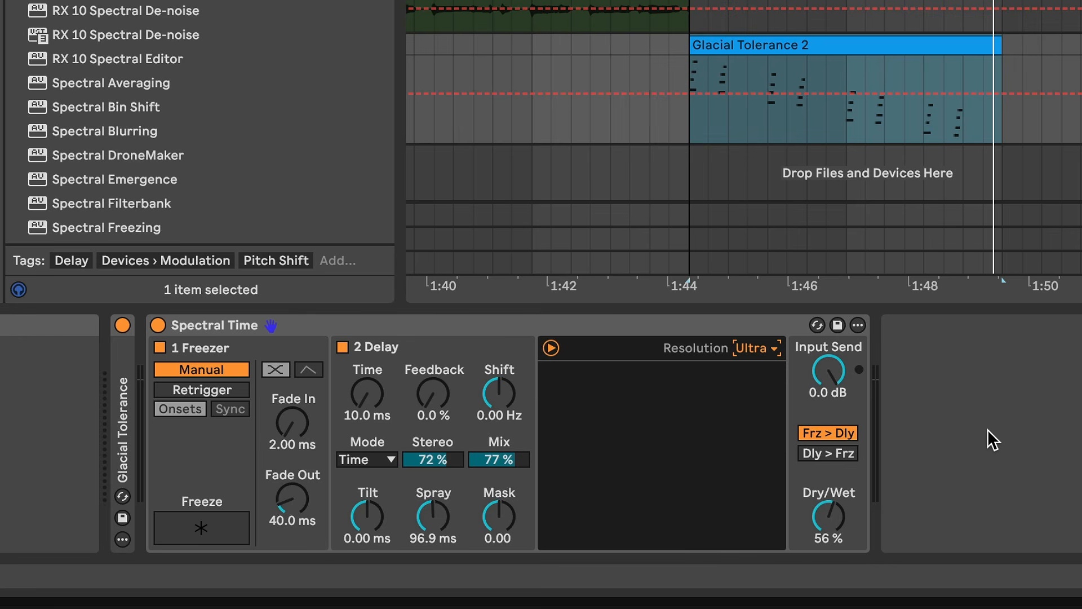
key("space")
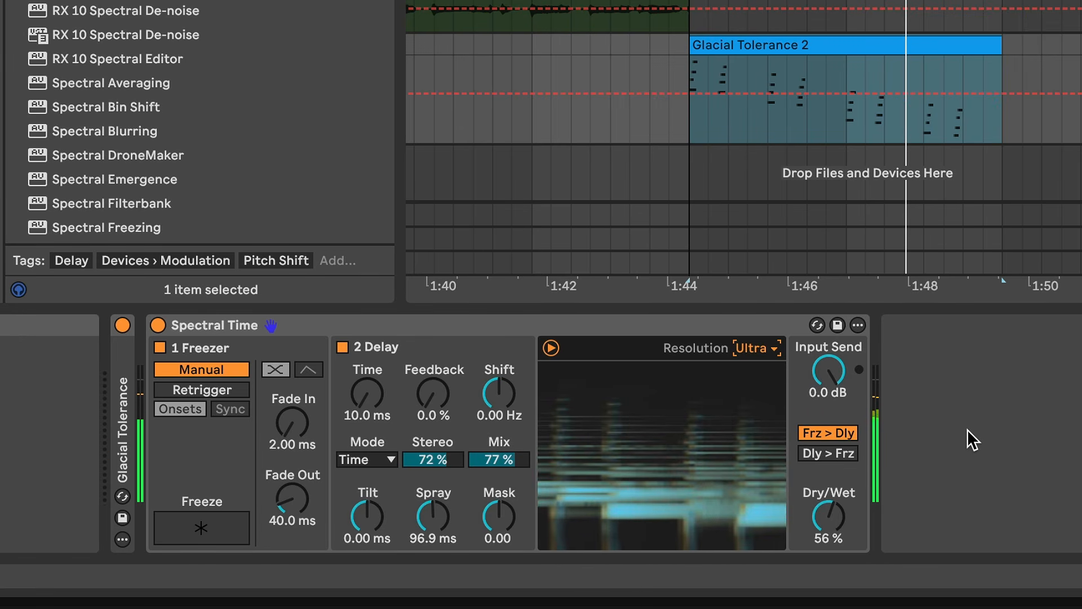
key("space")
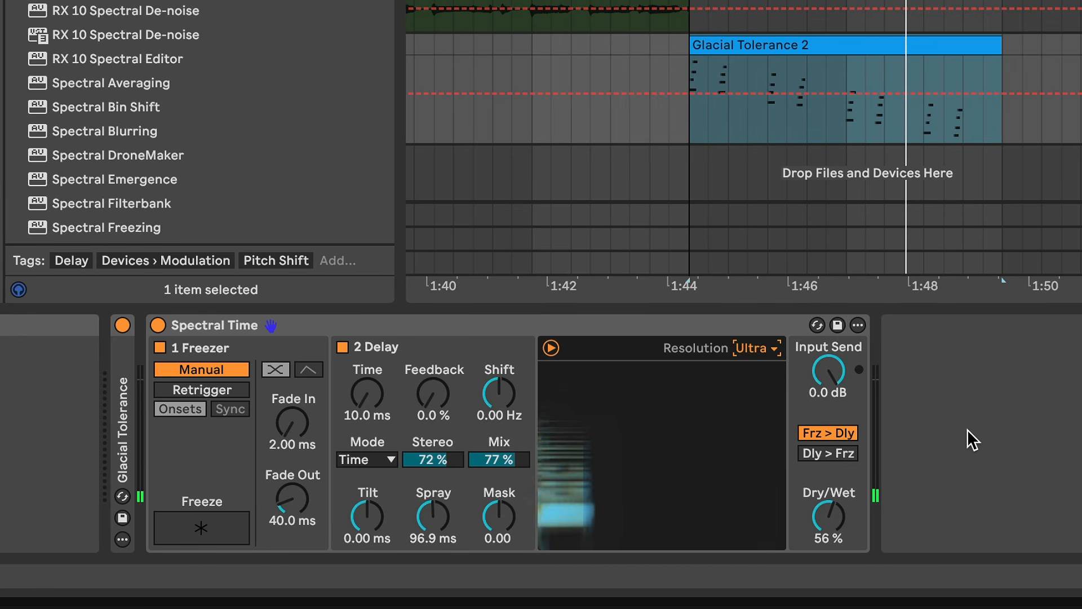